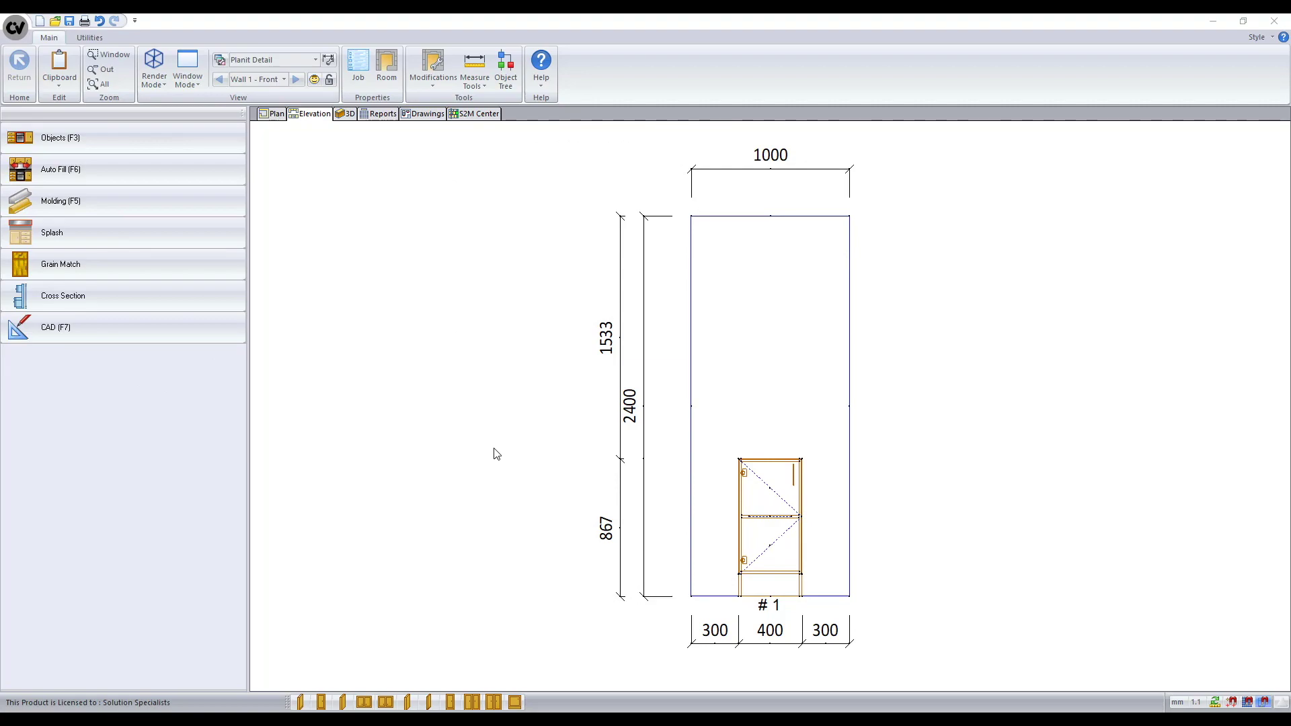
- Switch from the Wall 1 elevation to the Room 1 floor plan view
left_click(278, 113)
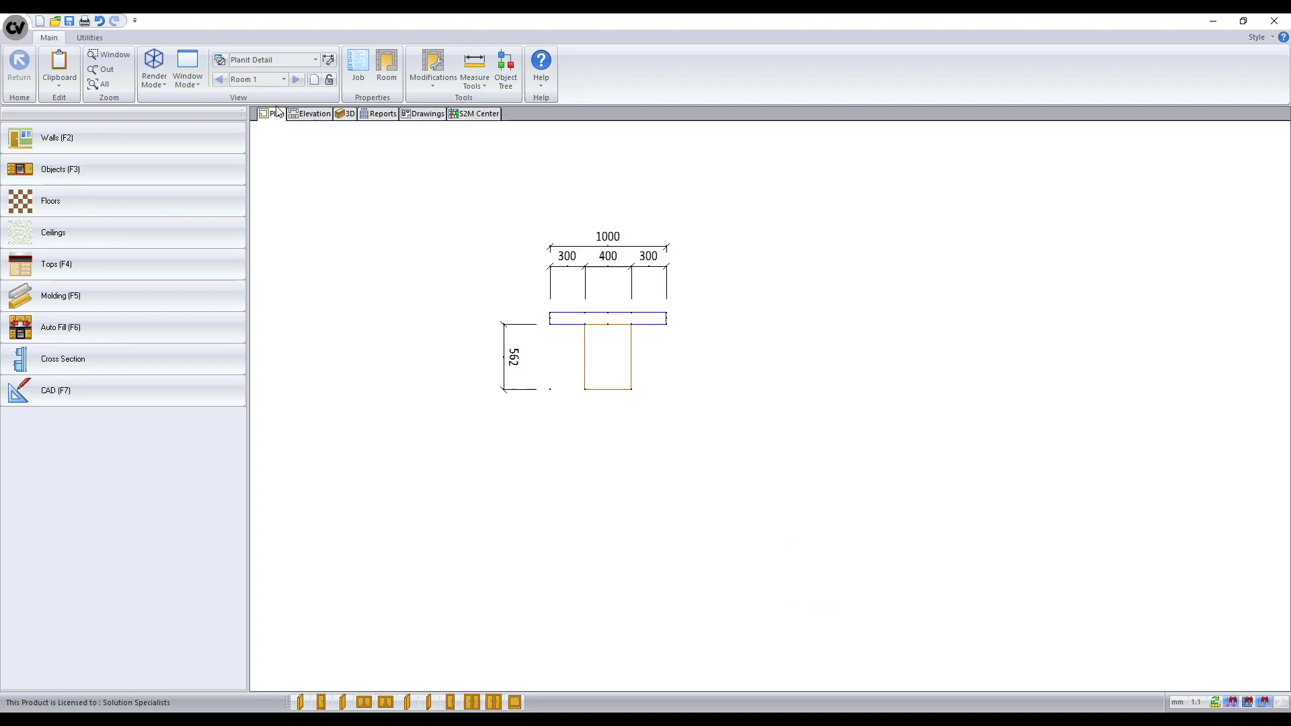
- Open the plan view's layer properties and review line styles and weights for the Walls layer
right_click(334, 231)
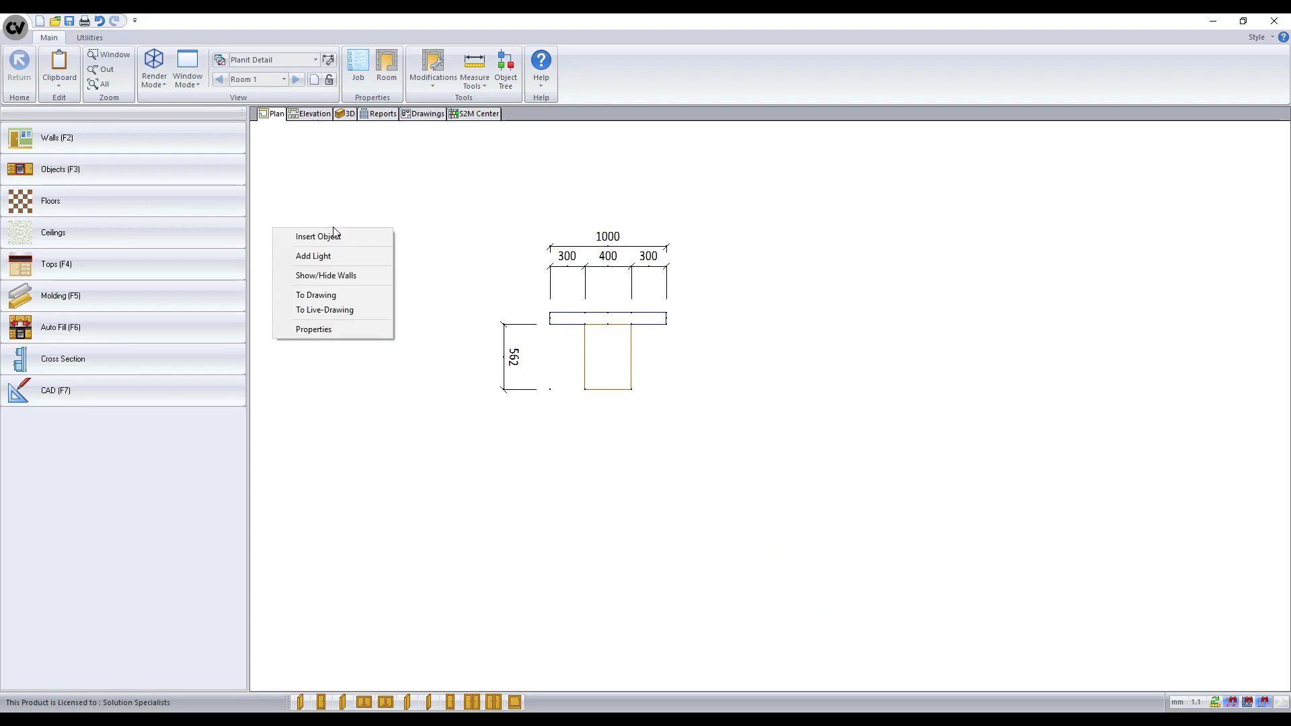
left_click(355, 330)
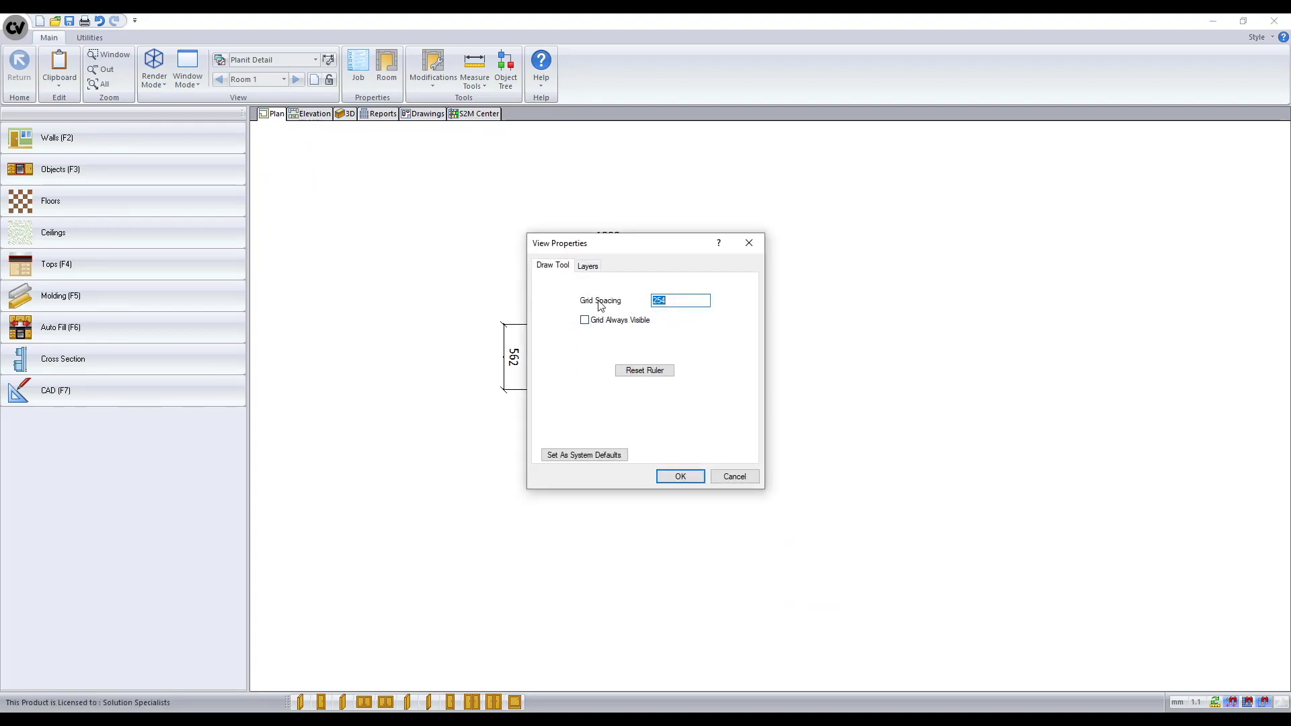
left_click(595, 272)
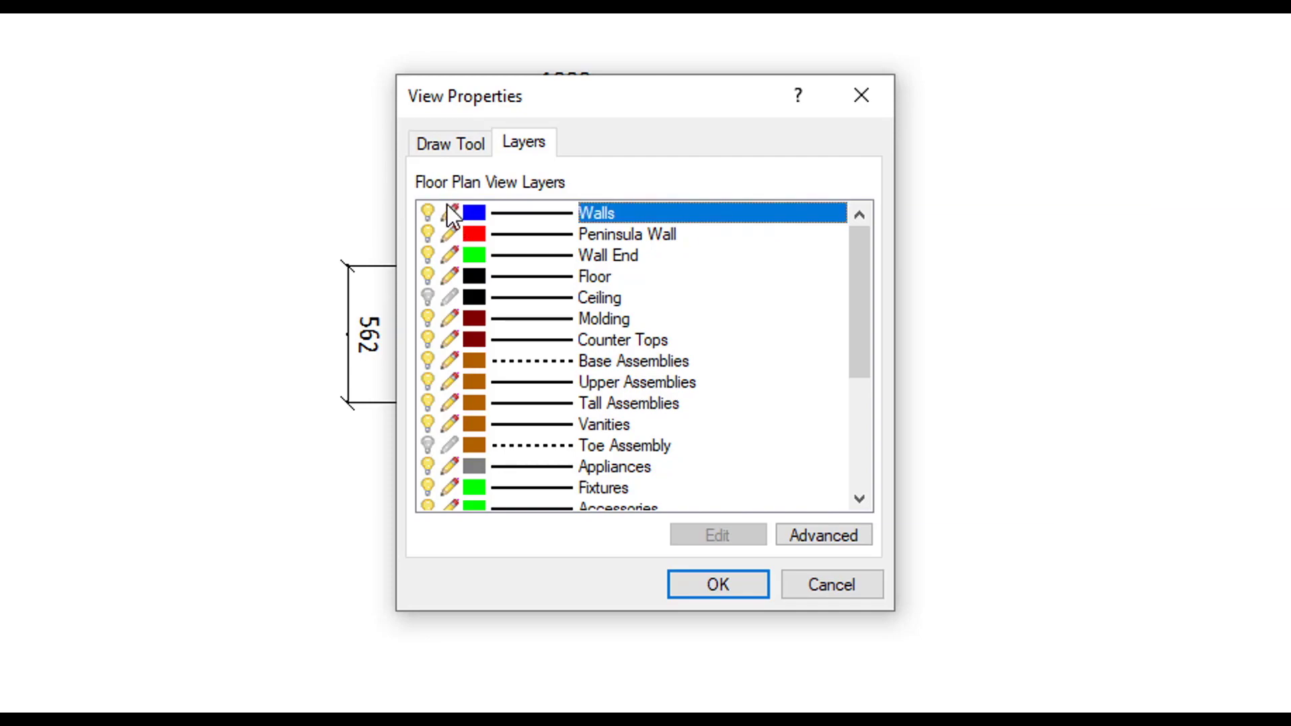
left_click(531, 212)
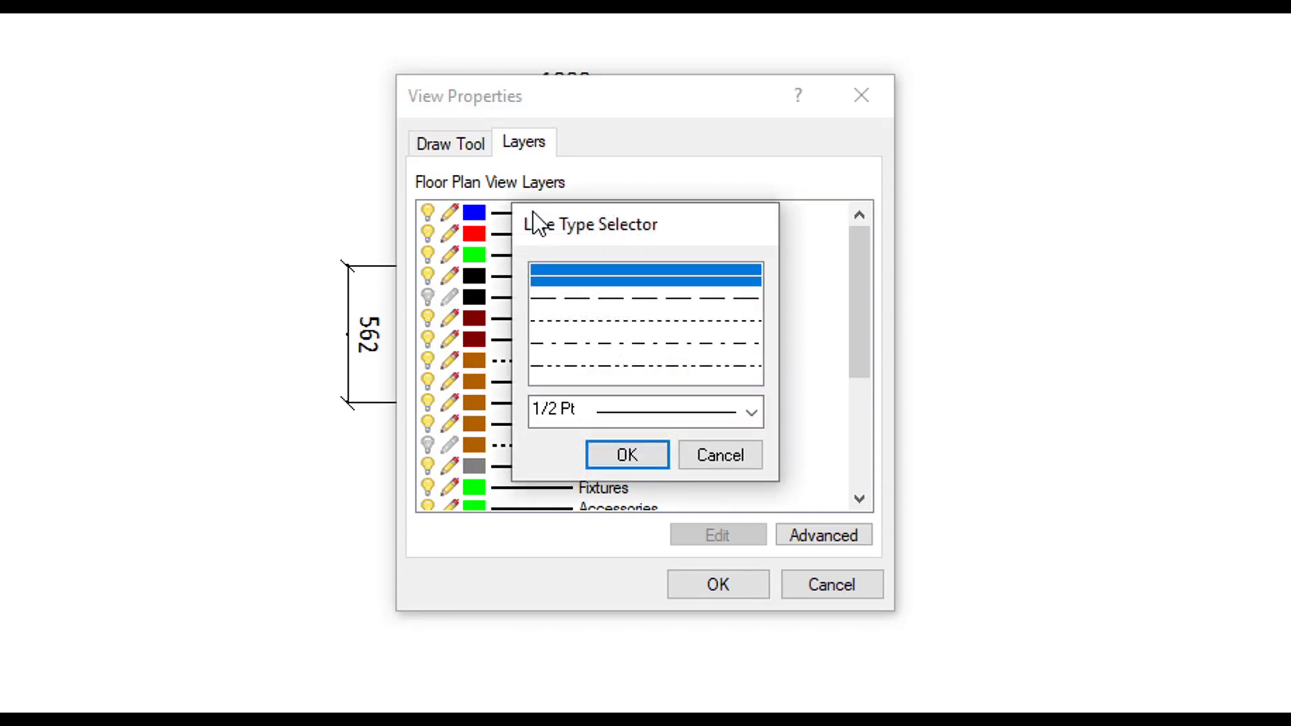
left_click(716, 418)
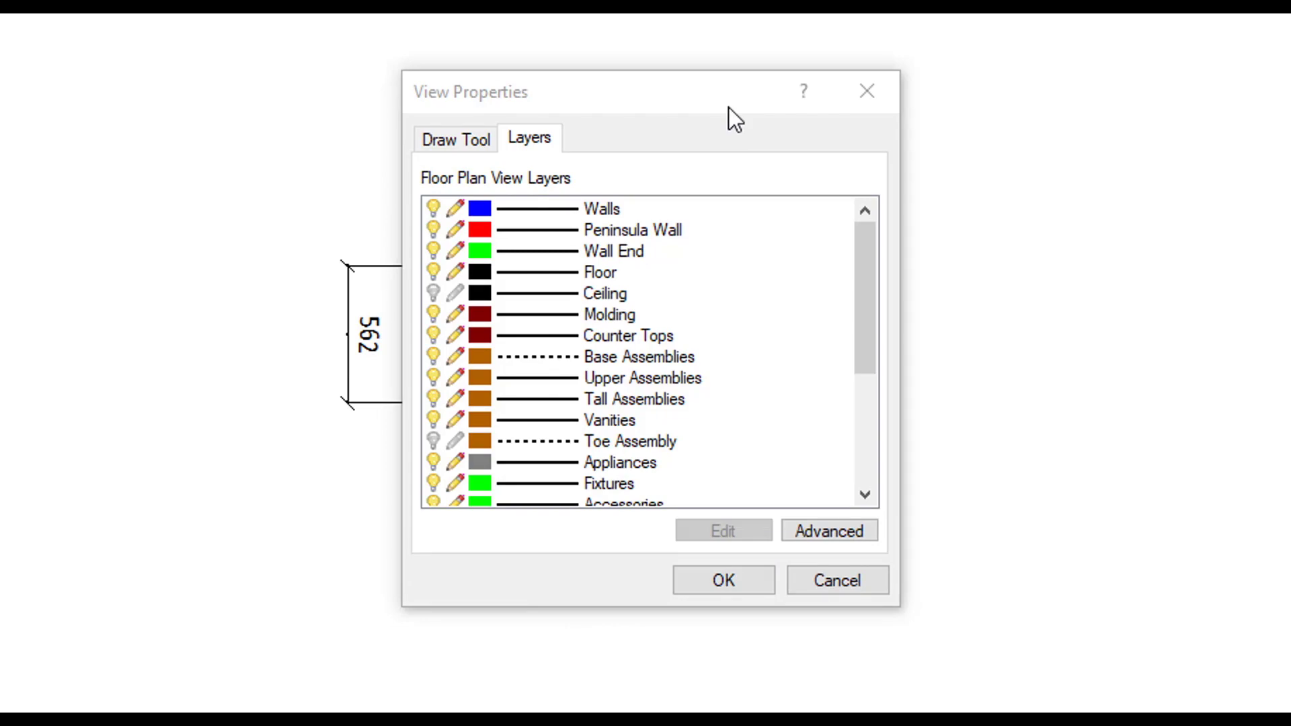
- Change the Walls layer colour to green
left_click(480, 212)
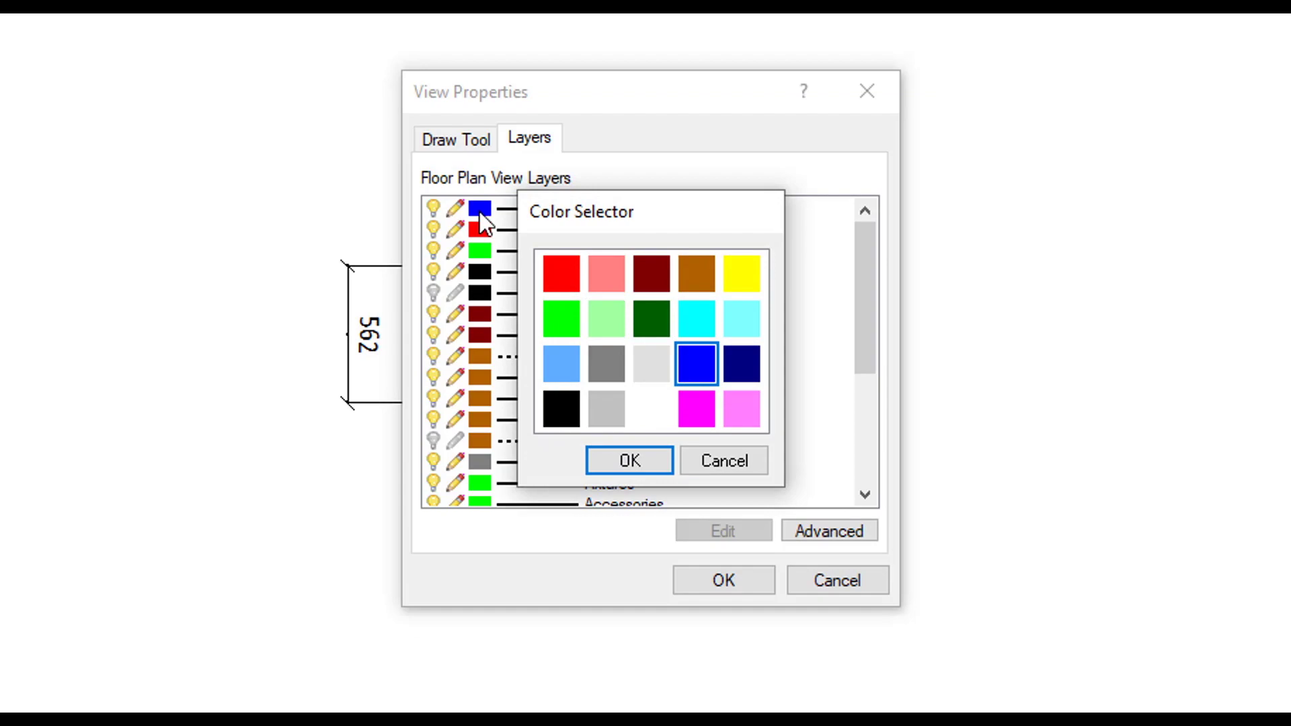
left_click(560, 313)
left_click(640, 459)
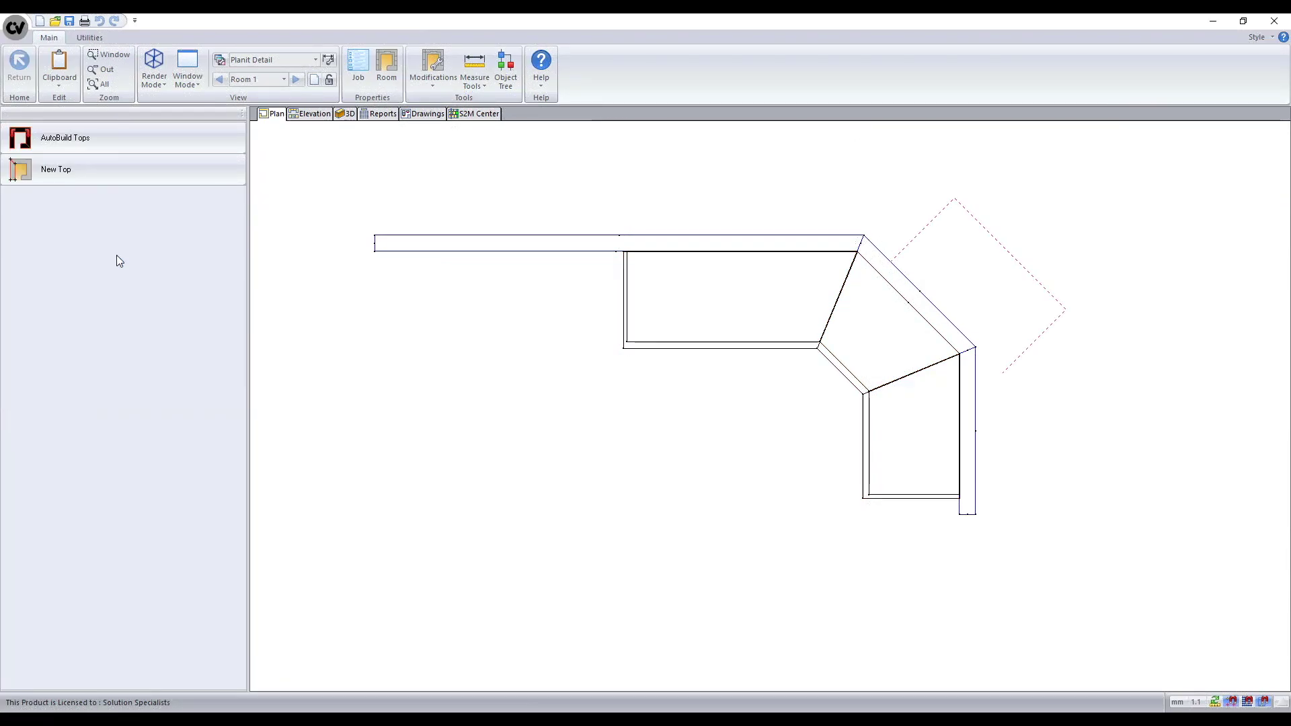
- In the counter tops view's layer properties, make the Counter Tops layer red
left_click(120, 261)
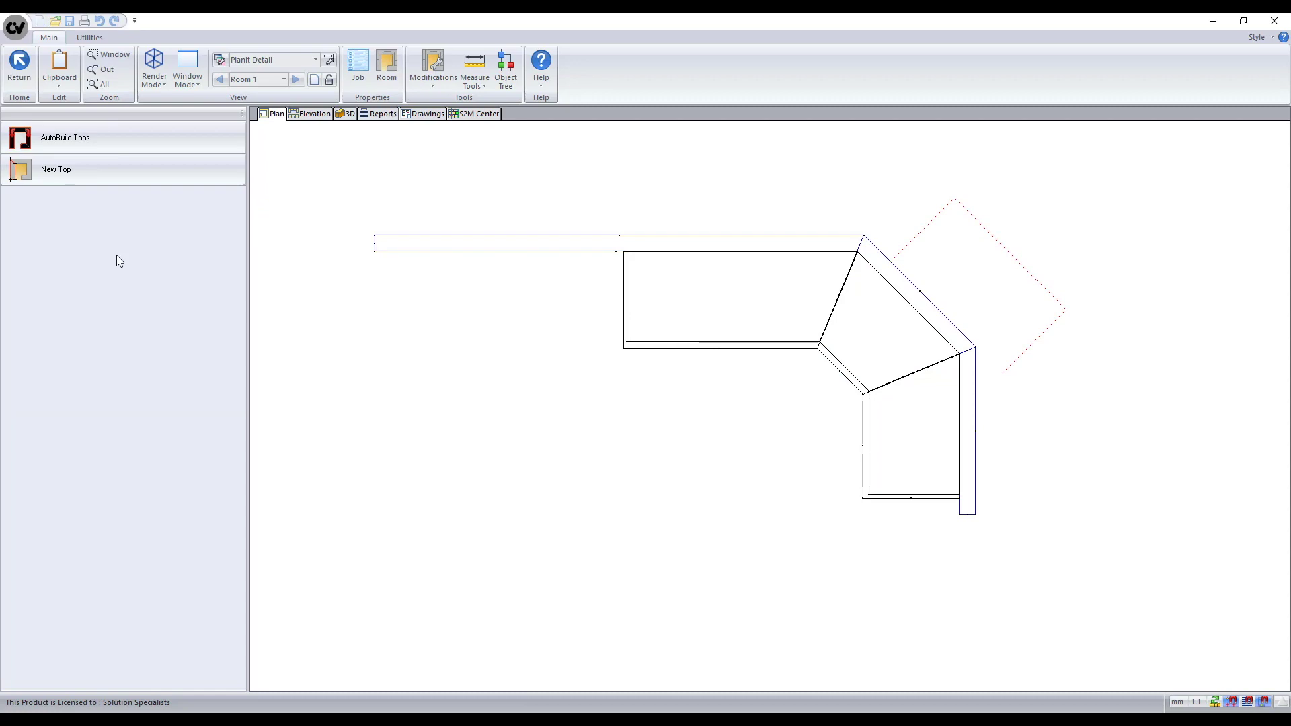
right_click(508, 424)
left_click(503, 501)
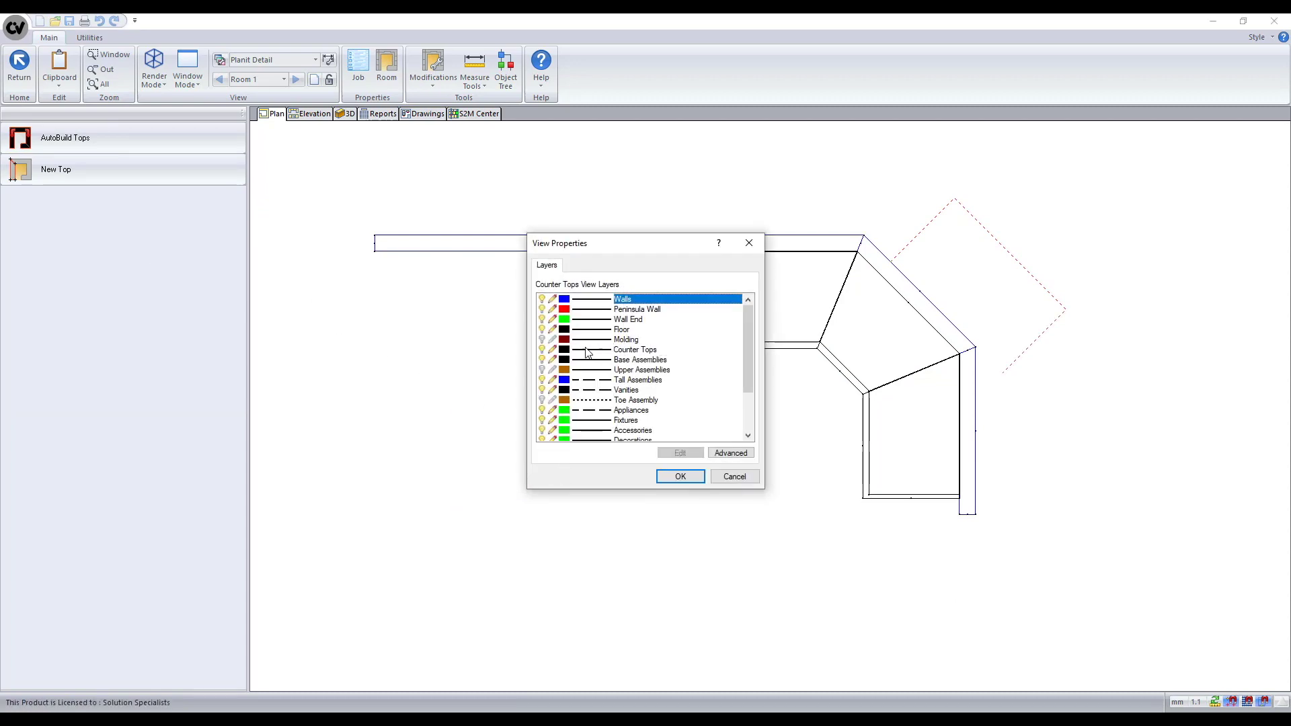
left_click(565, 349)
left_click(604, 333)
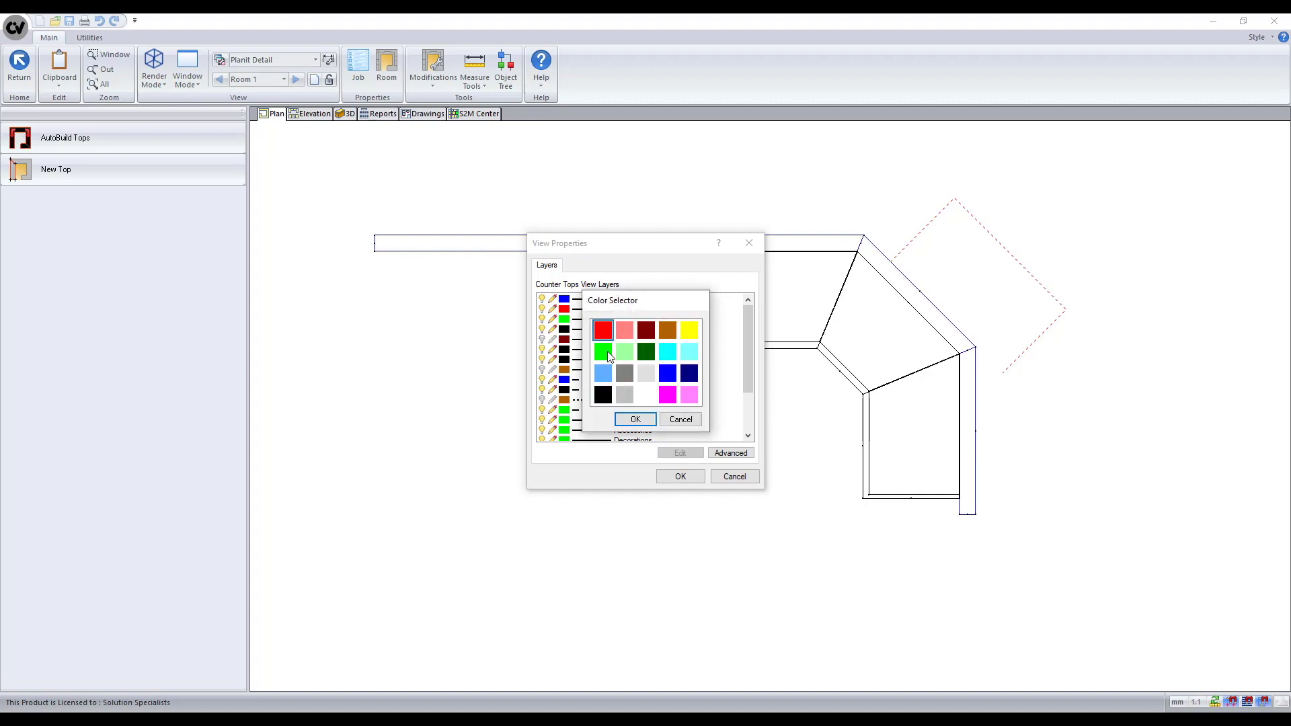
left_click(636, 419)
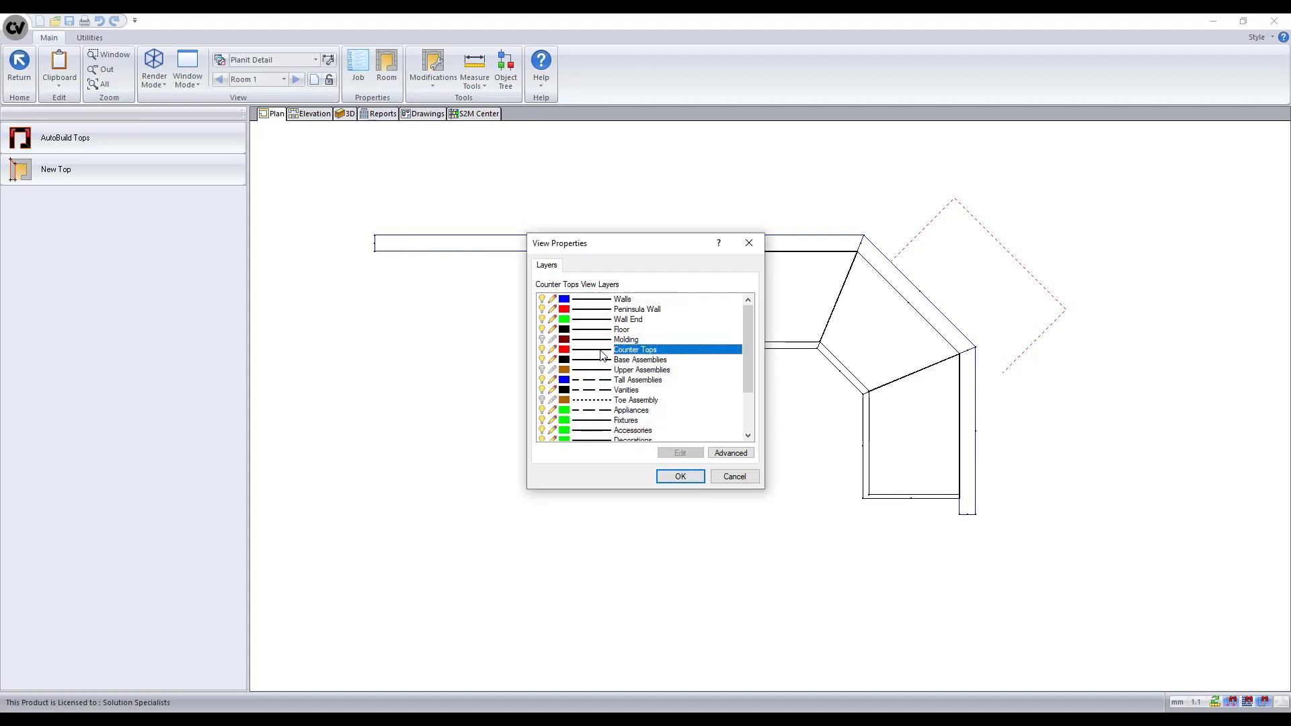
- Give Counter Tops a heavier line weight, review Walls and Base Assemblies, and apply
left_click(601, 349)
left_click(625, 394)
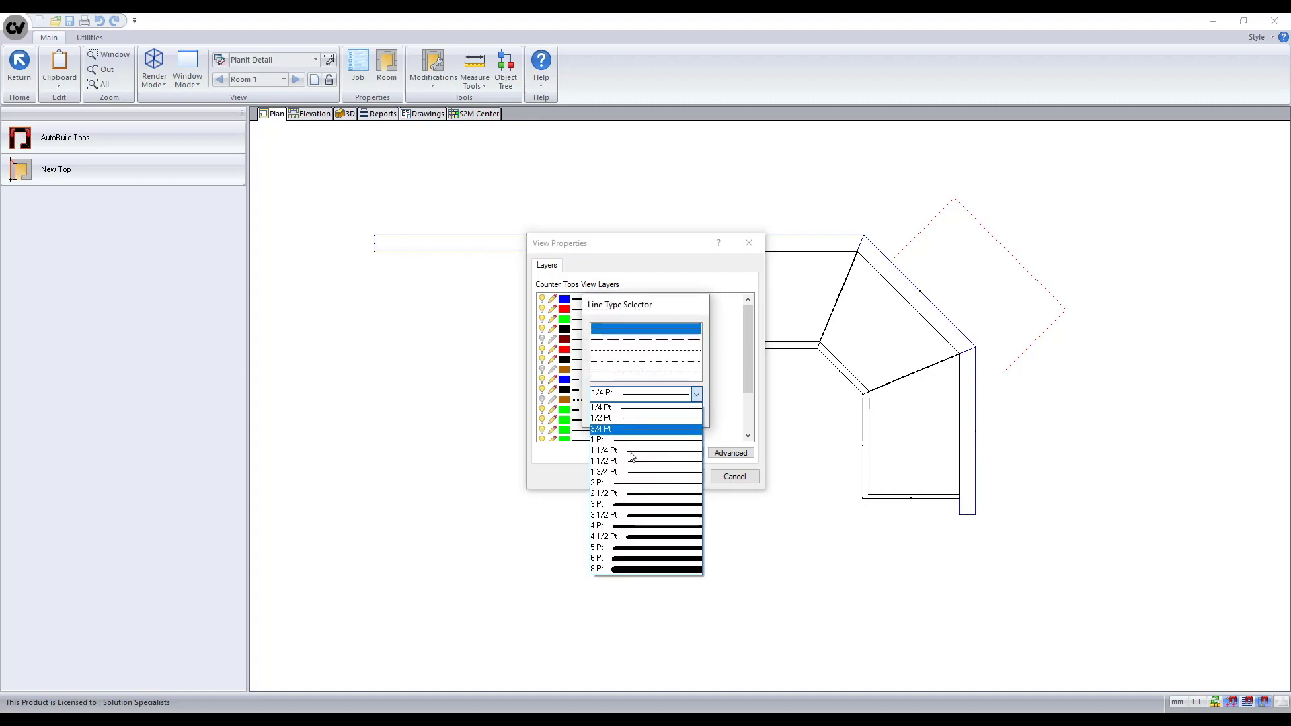
left_click(620, 517)
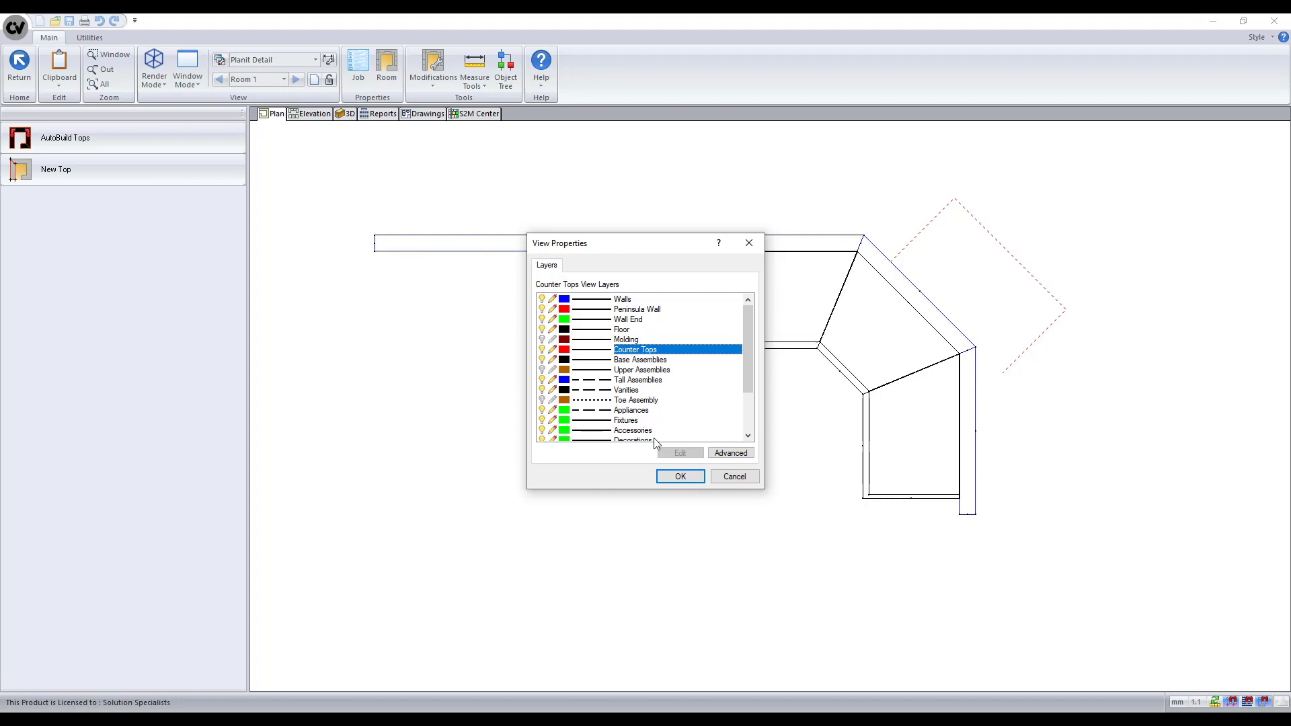
left_click(555, 299)
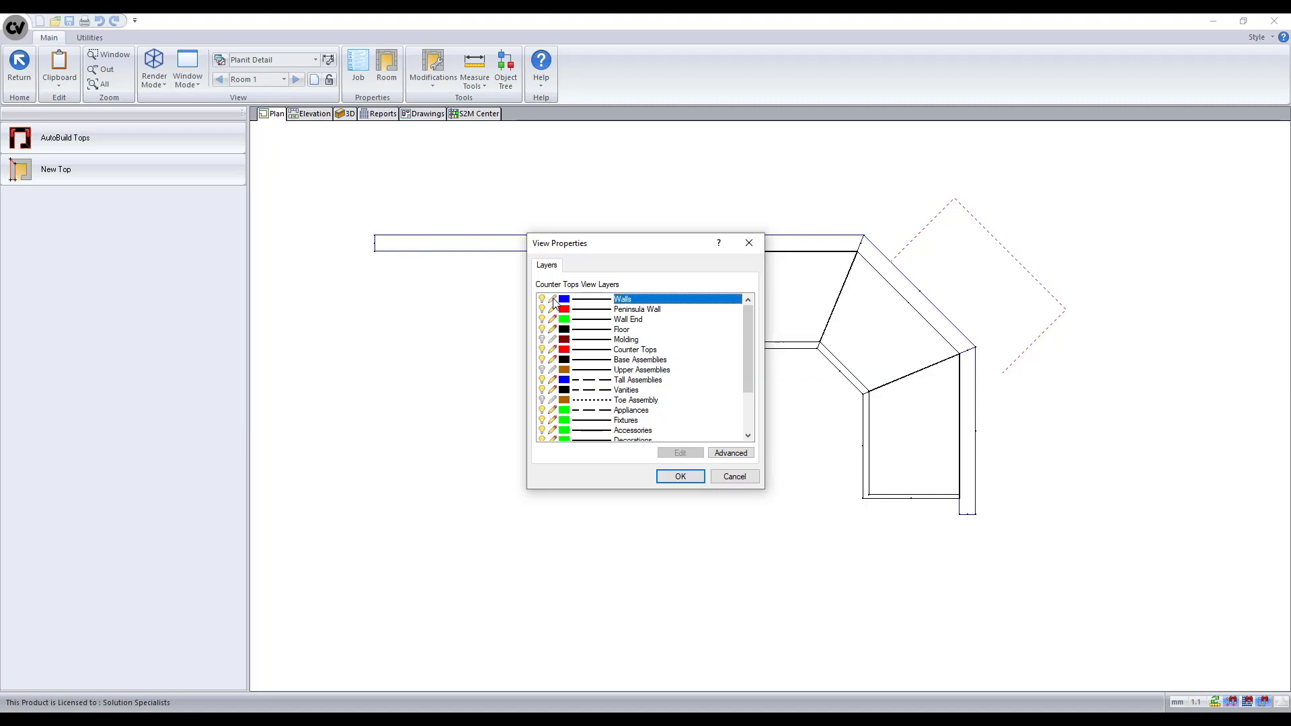
left_click(555, 361)
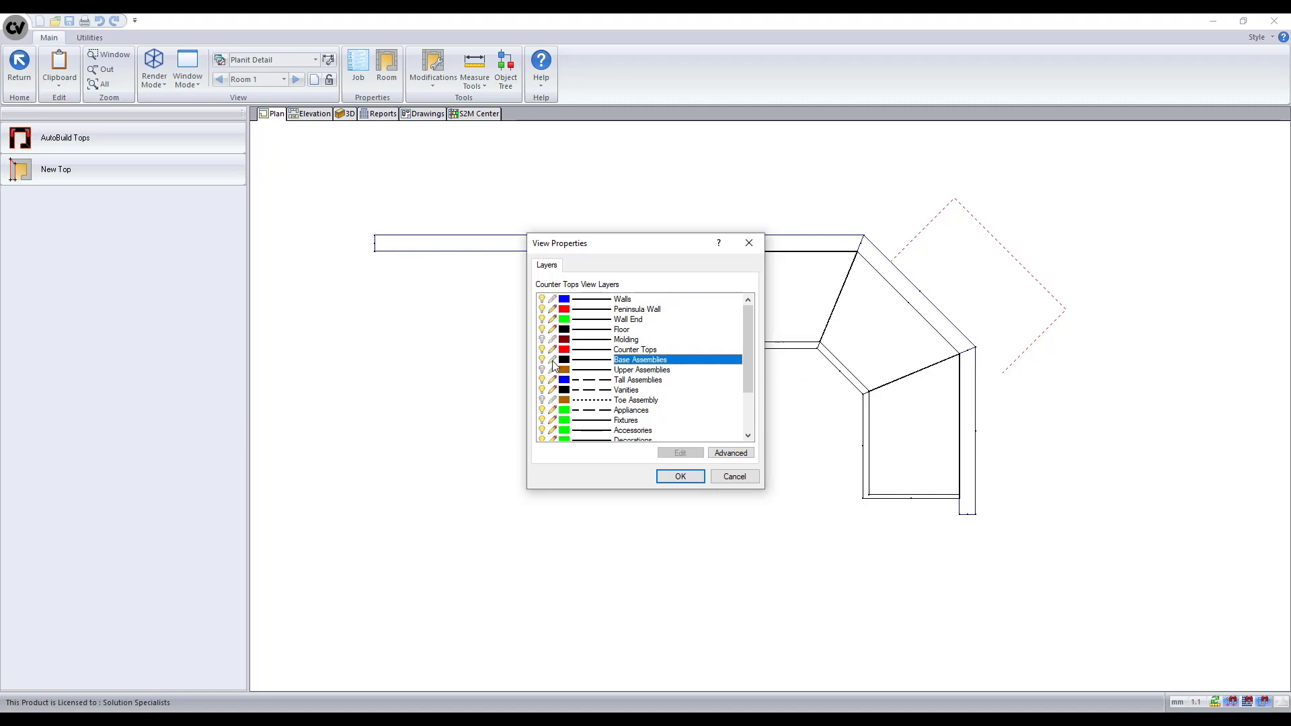
left_click(687, 479)
- Send the counter tops to a drawing and place the Room 1 Tops scene lower left on the sheet
right_click(392, 346)
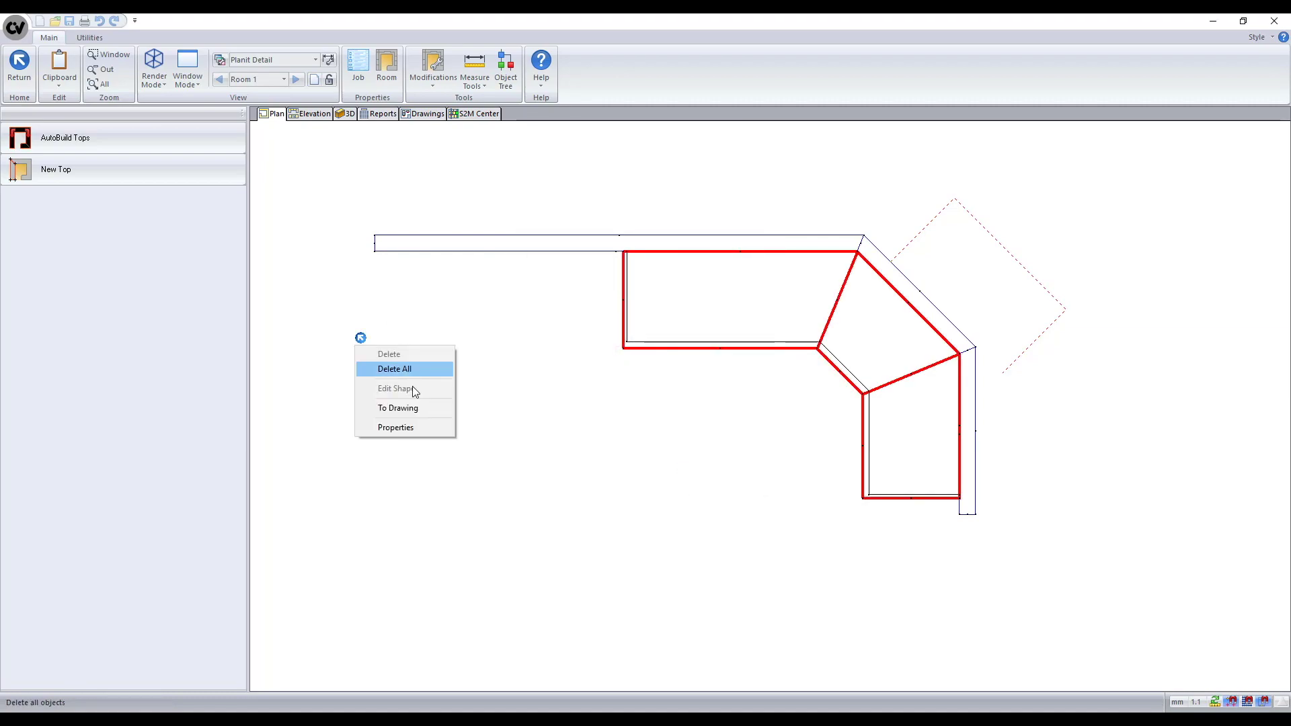
left_click(402, 411)
left_click(422, 113)
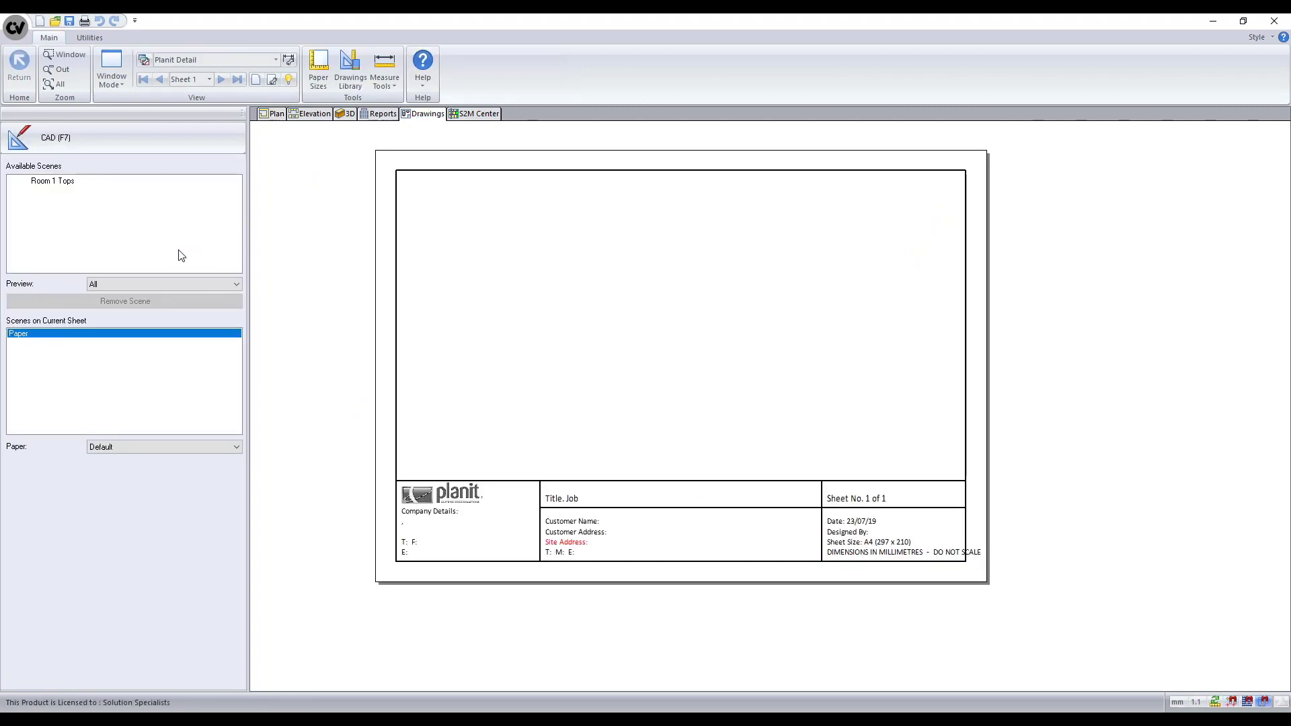
left_click(90, 180)
left_click(622, 324)
left_click_drag(753, 262, 726, 382)
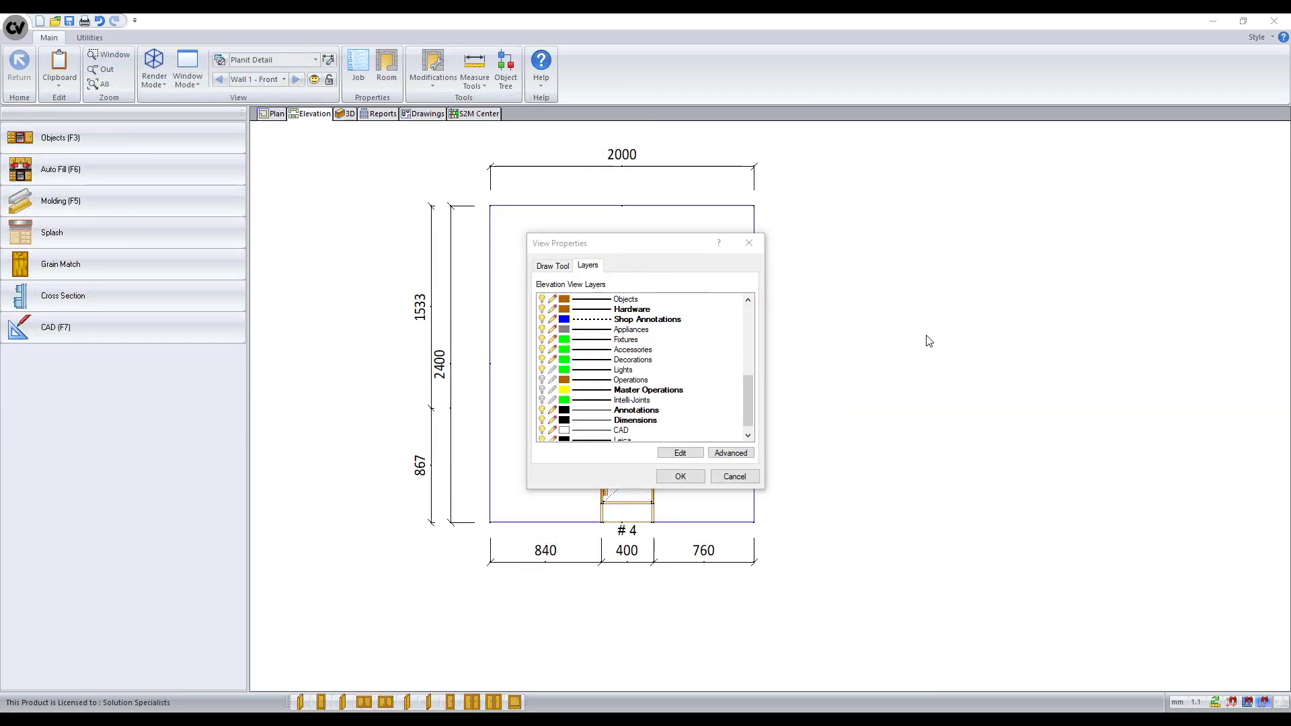
- Inspect the Hardware layer's filter settings and close them without changes
double_click(646, 308)
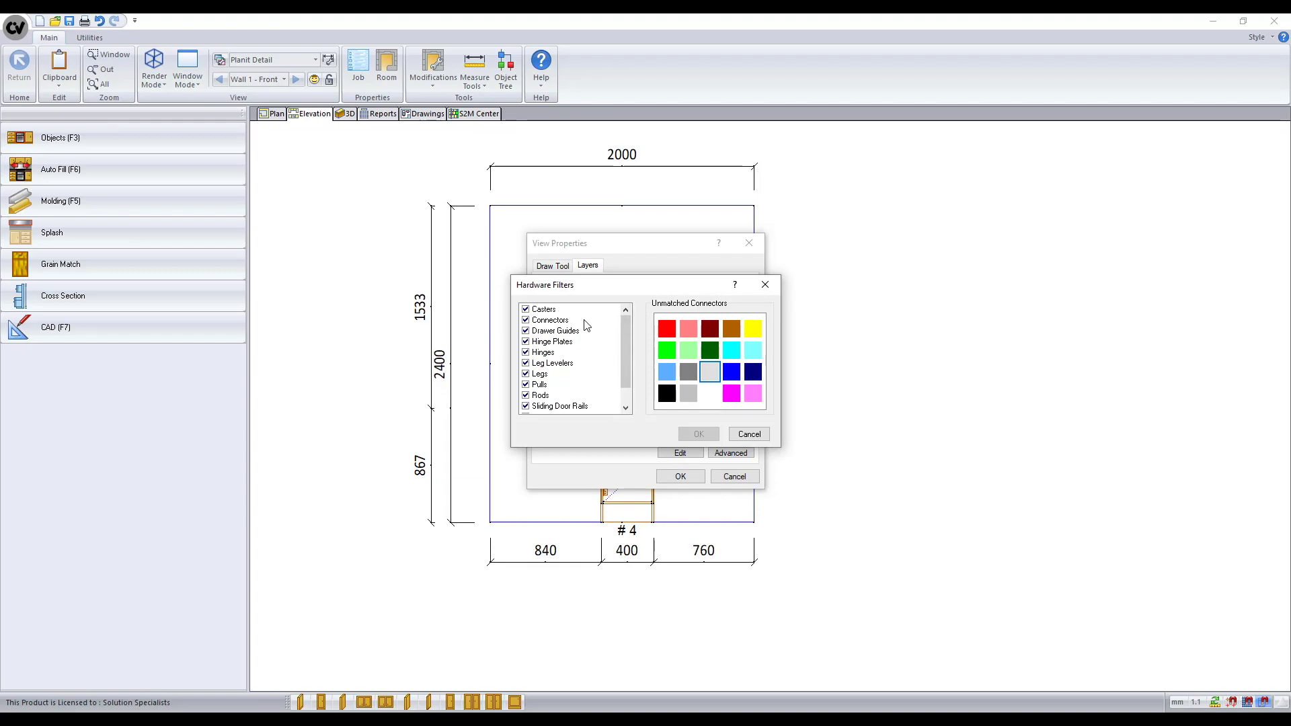
scroll(587, 328, "down", 1)
left_click(749, 434)
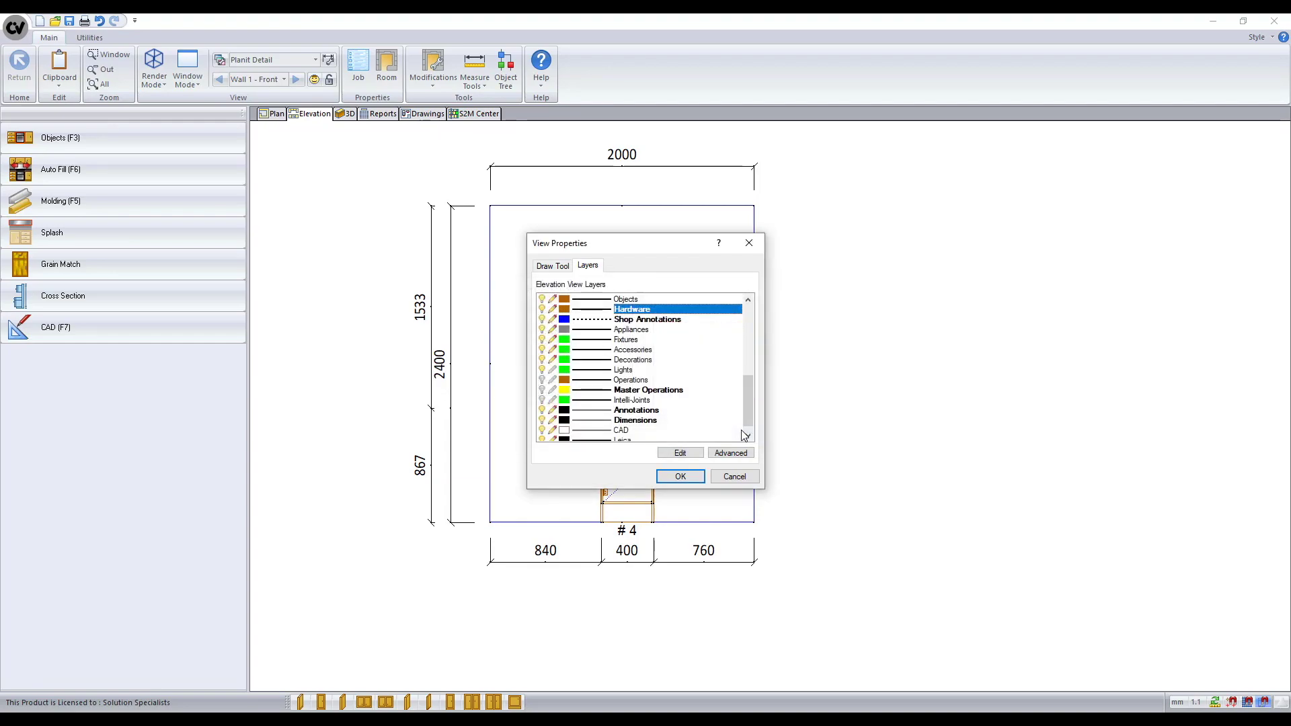
- Review the Shop Annotations layer settings and font, closing both unchanged
double_click(652, 319)
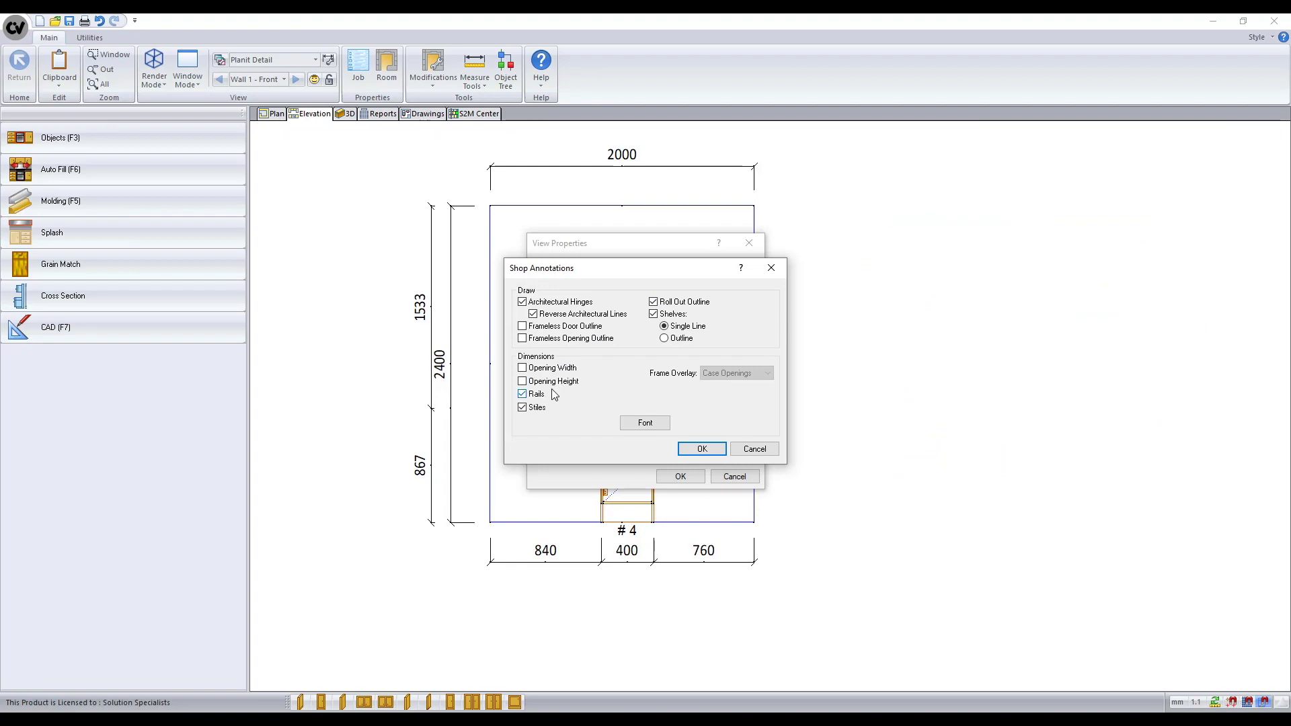
left_click(645, 425)
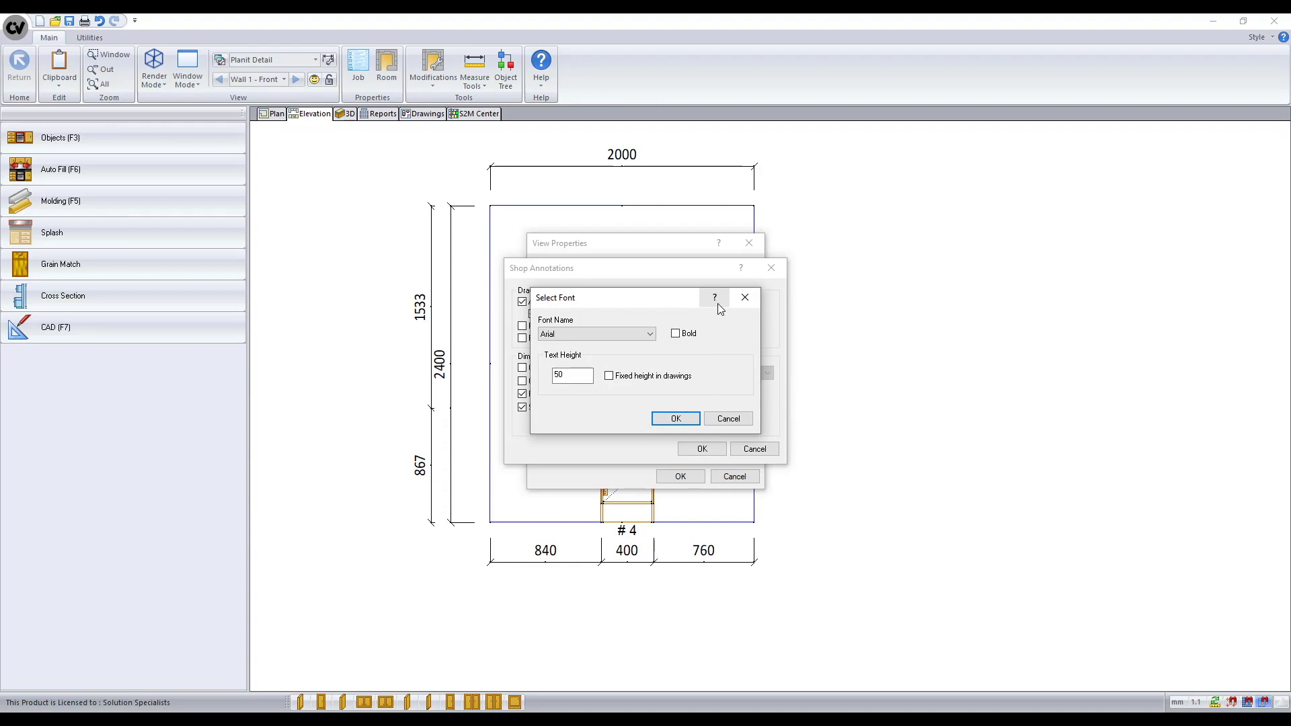
left_click(728, 418)
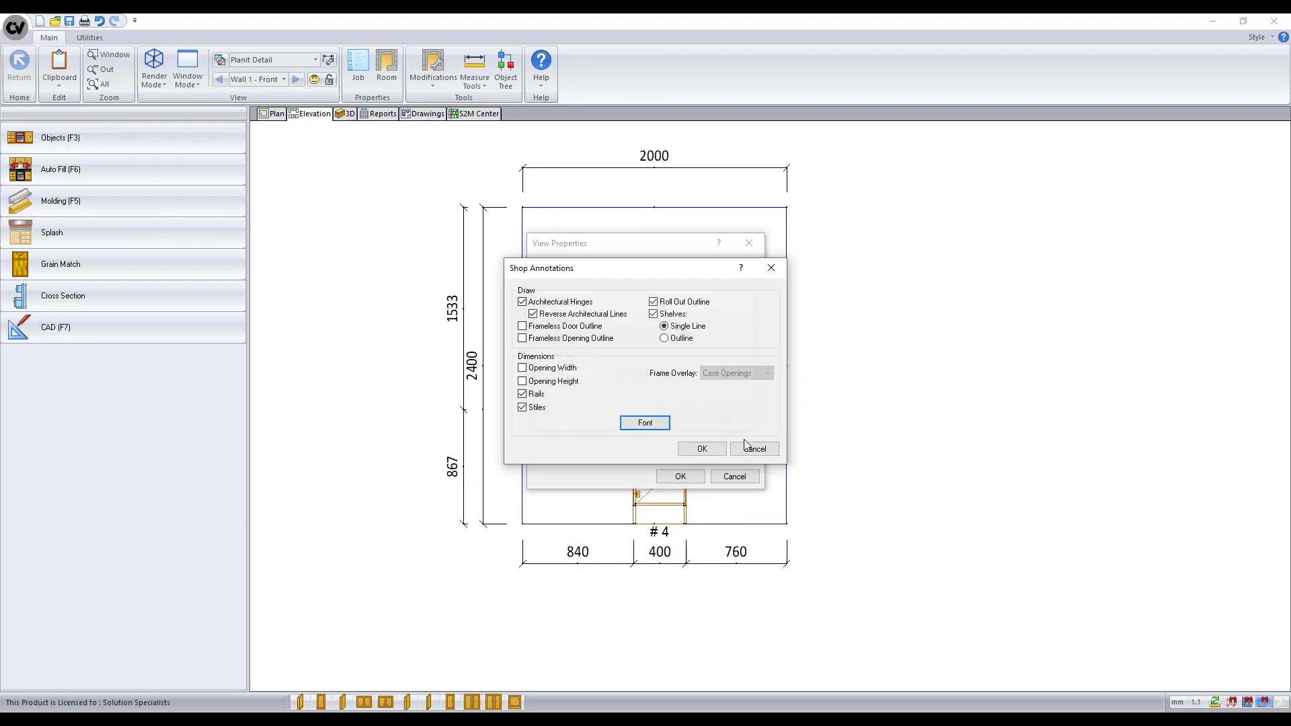
left_click(745, 447)
- Check the Master Operations colour settings, then open the Annotations layer settings
double_click(641, 402)
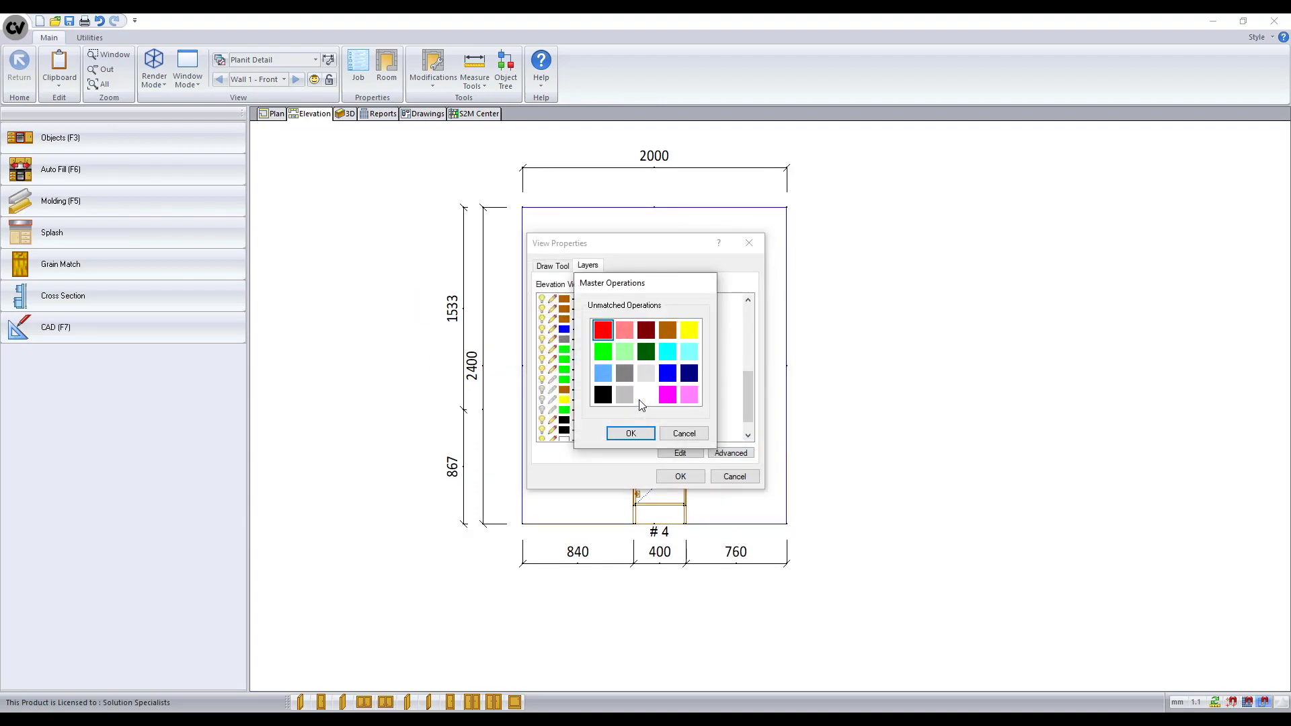
left_click(686, 435)
double_click(658, 428)
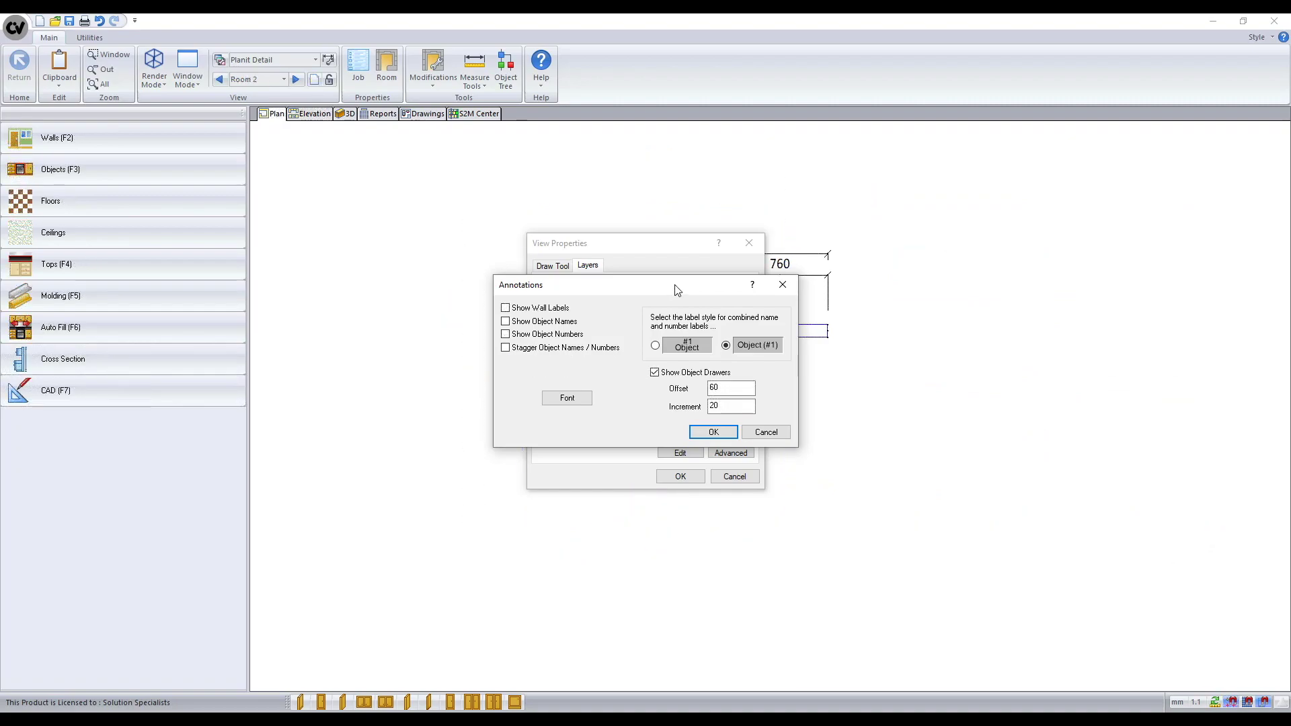
- Enable Show Wall Labels, apply the view properties, and bring up the Advanced layer options
left_click(519, 308)
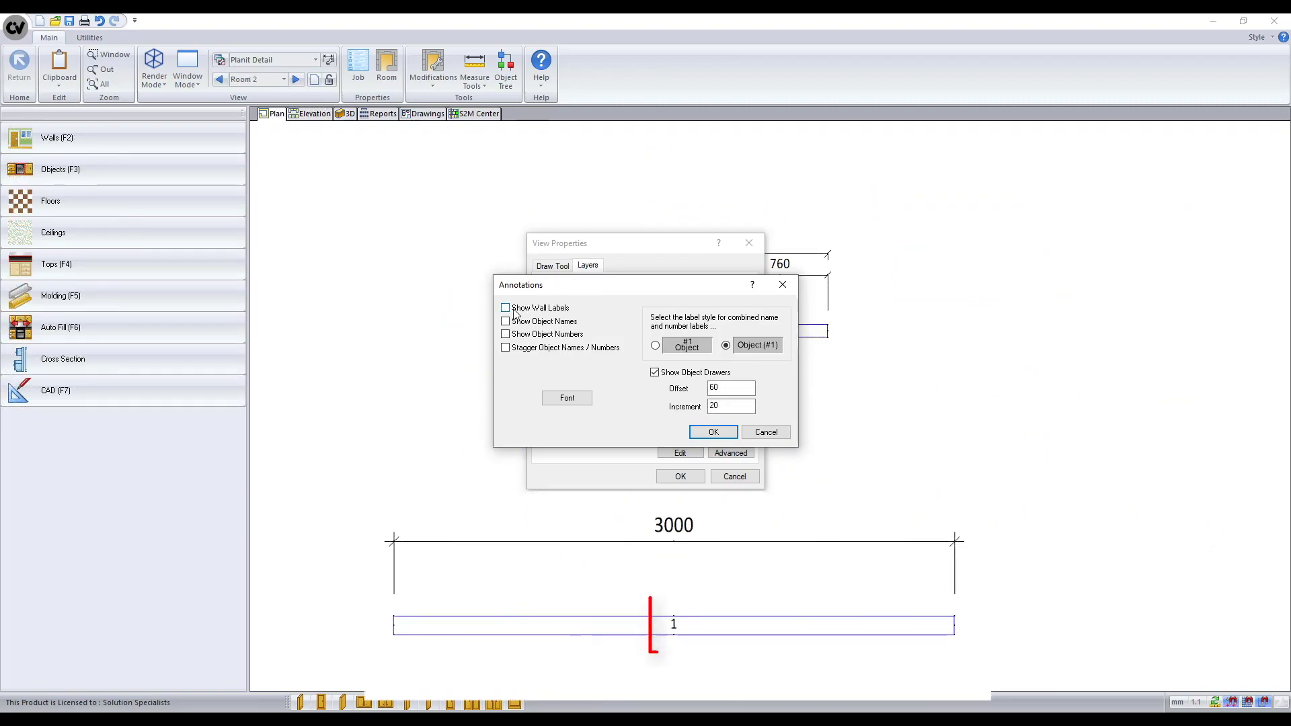
left_click(705, 434)
left_click(681, 478)
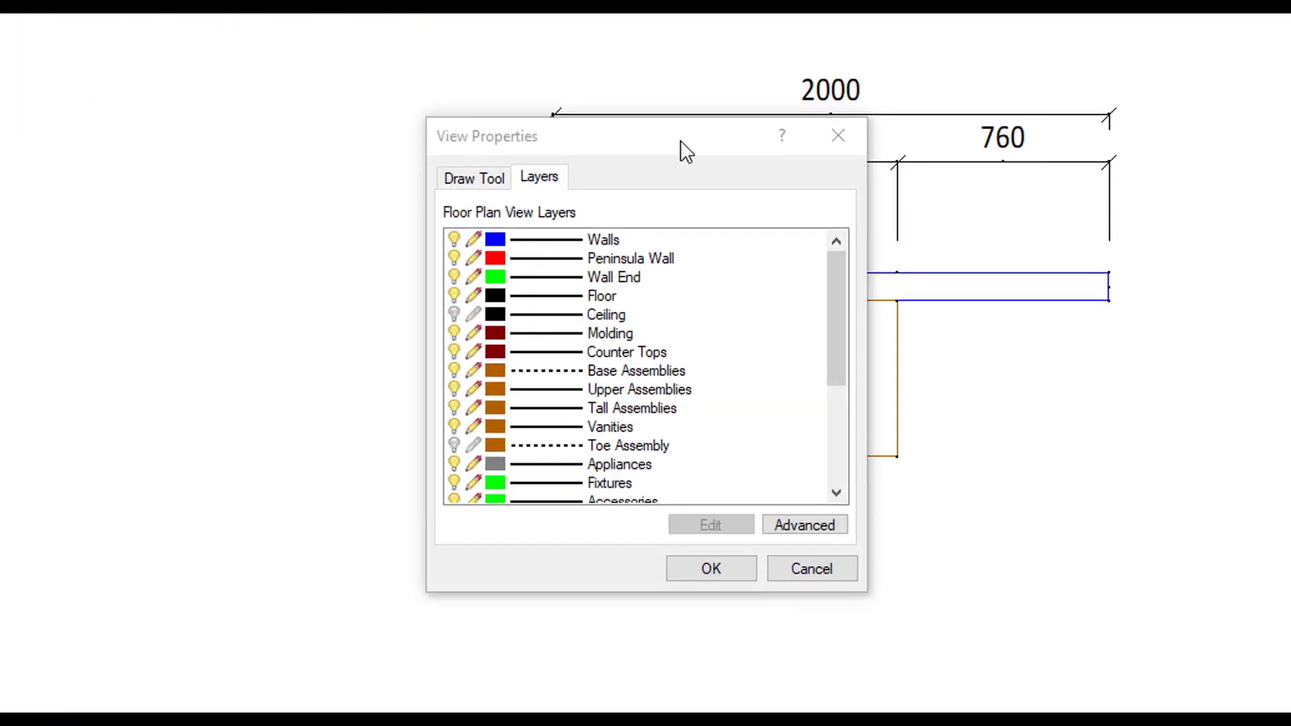
left_click(799, 520)
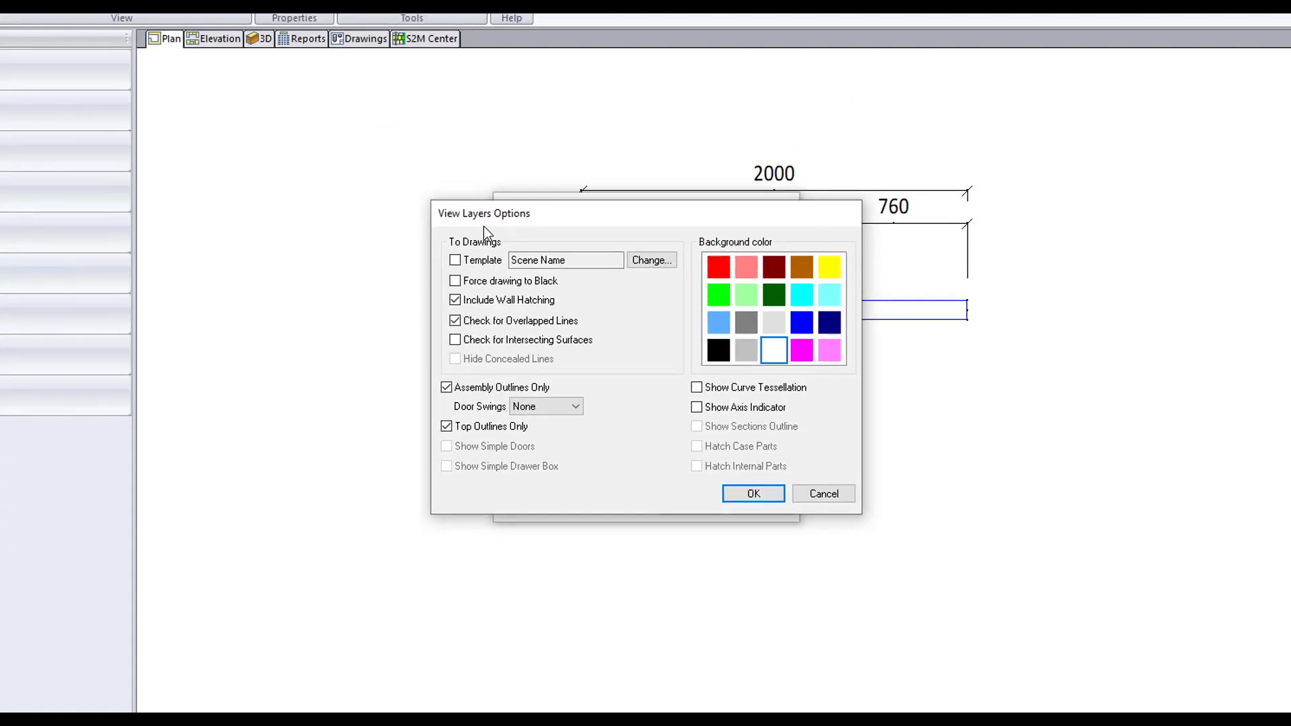
- Check the Template box under To Drawings in View Layers Options
left_click(497, 286)
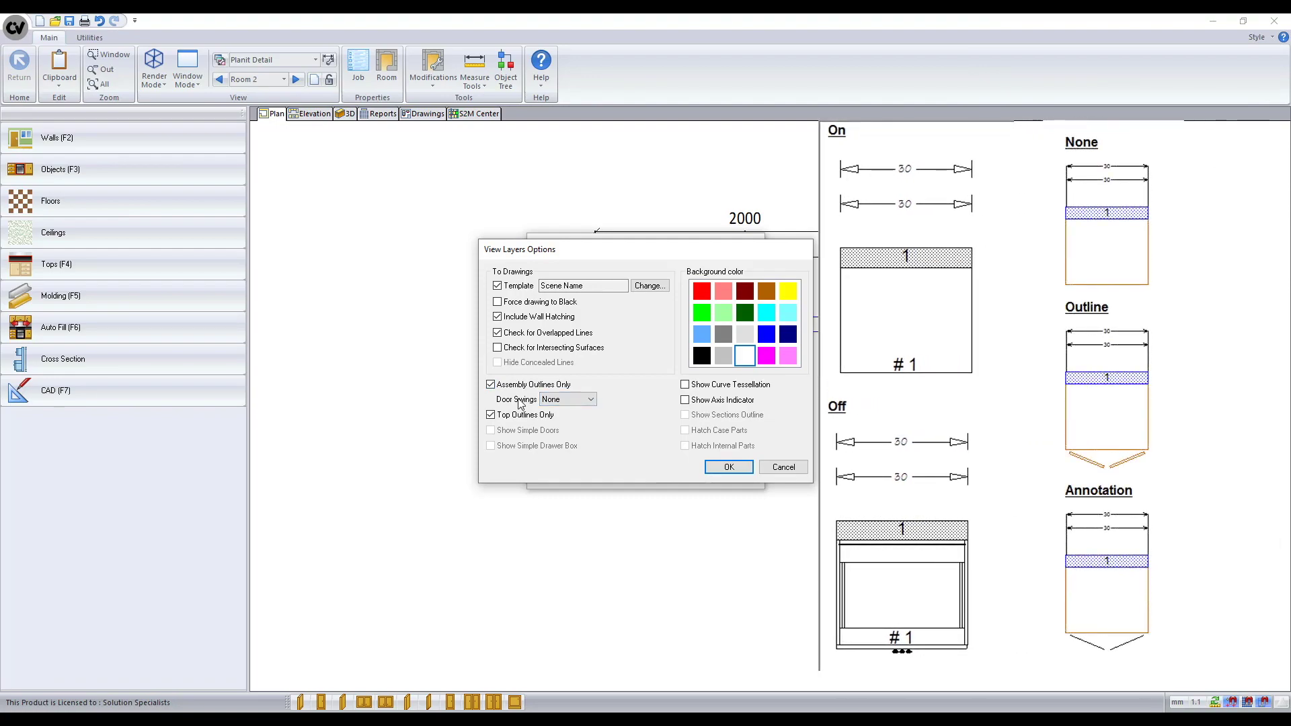
- Keep Door Swings at None, show the axis indicator, use a light grey background, and confirm all dialogs
left_click(565, 401)
left_click(563, 410)
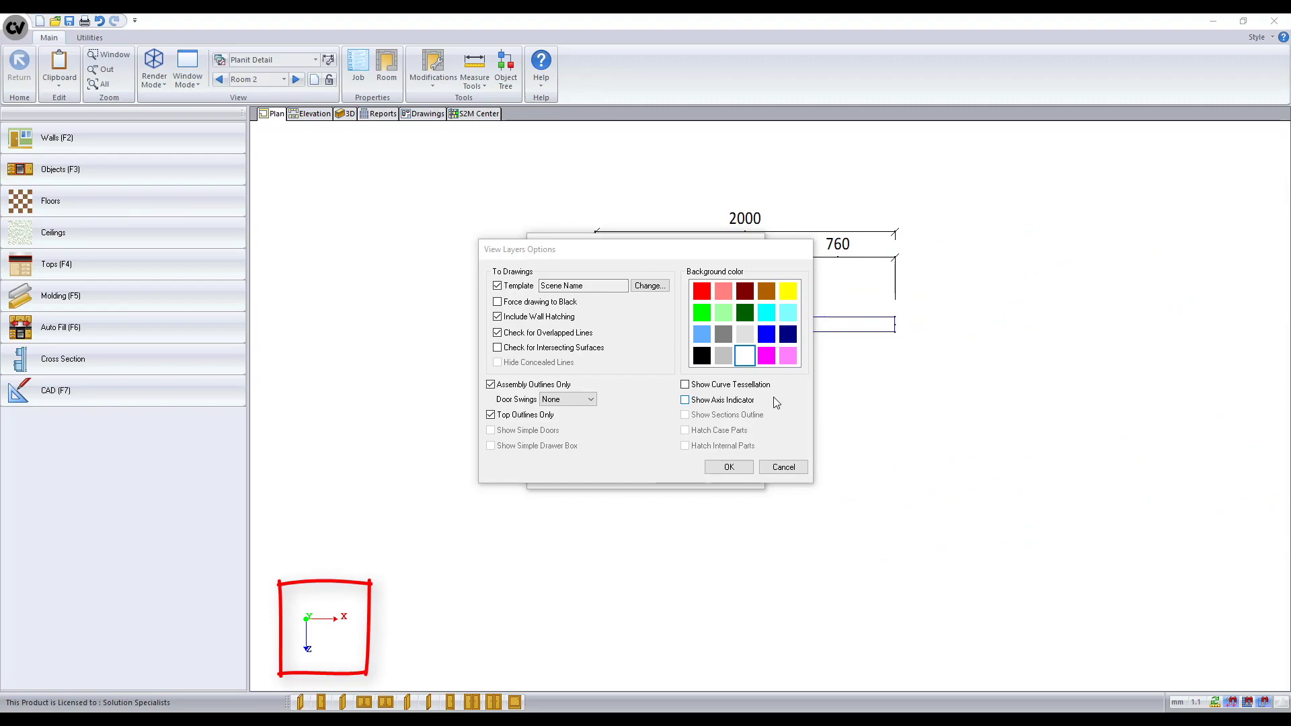
left_click(775, 401)
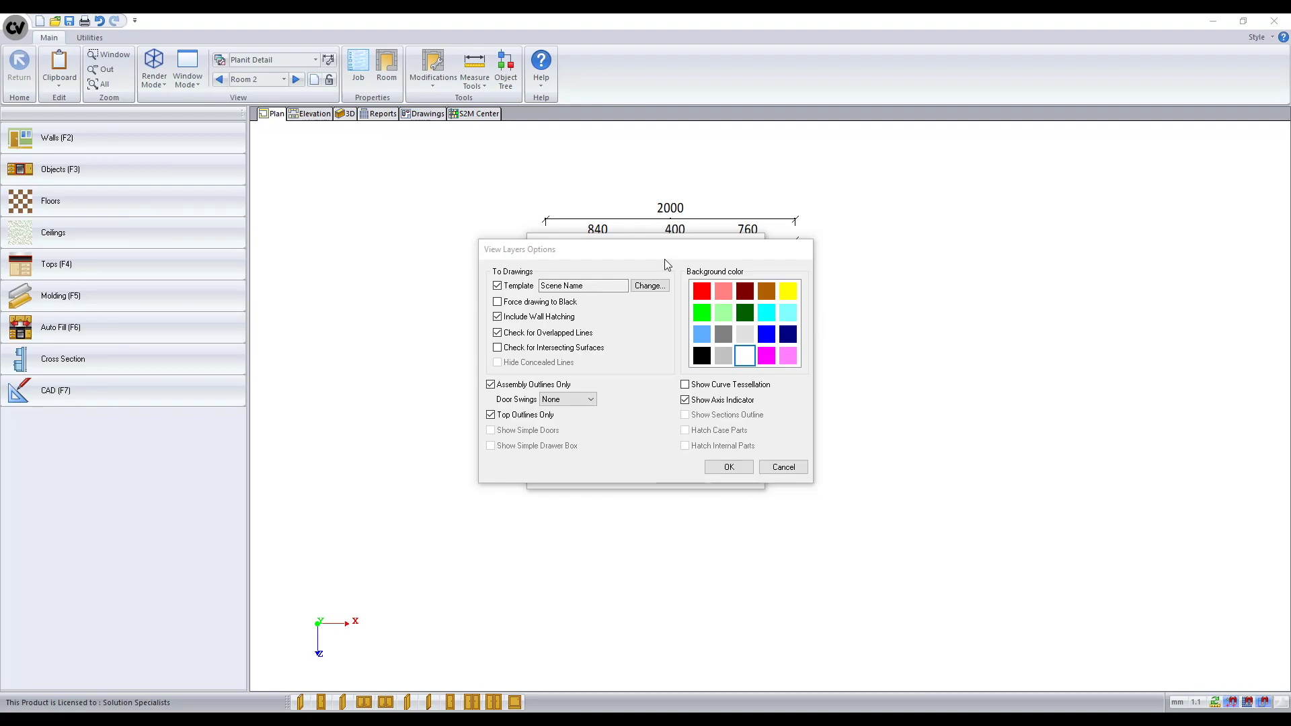
left_click(725, 355)
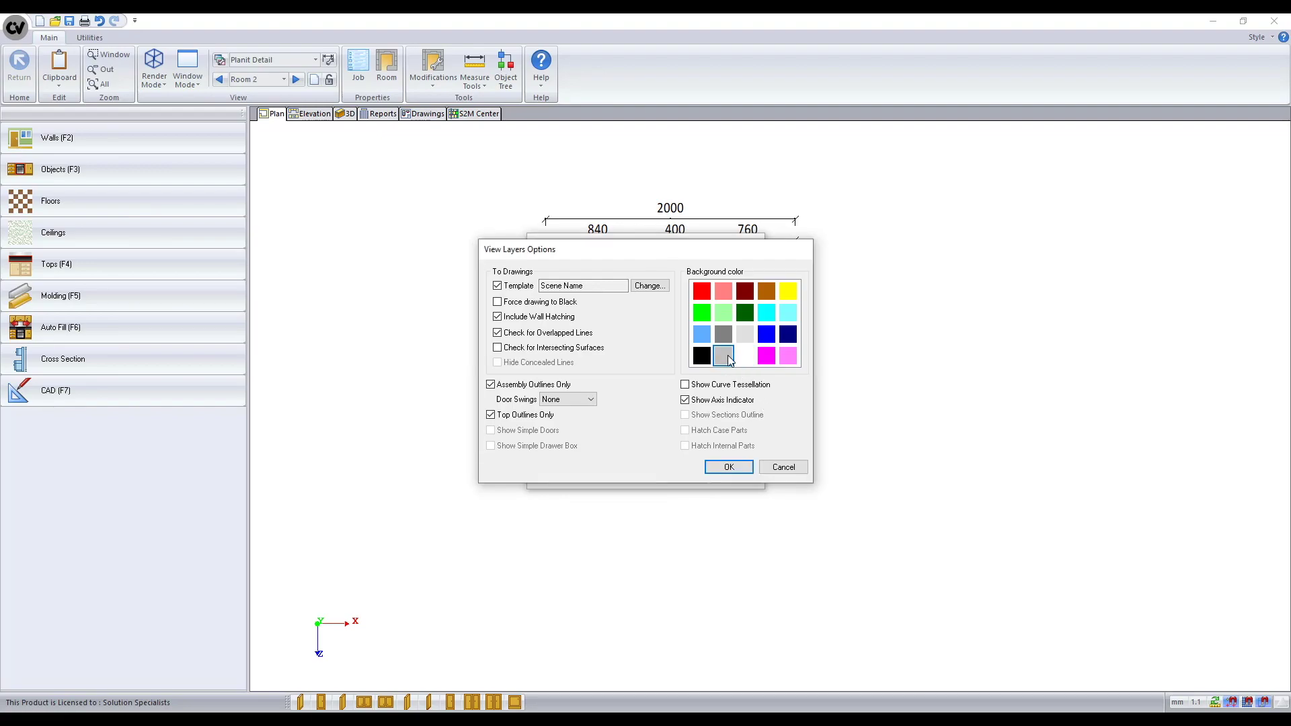
left_click(744, 472)
left_click(700, 475)
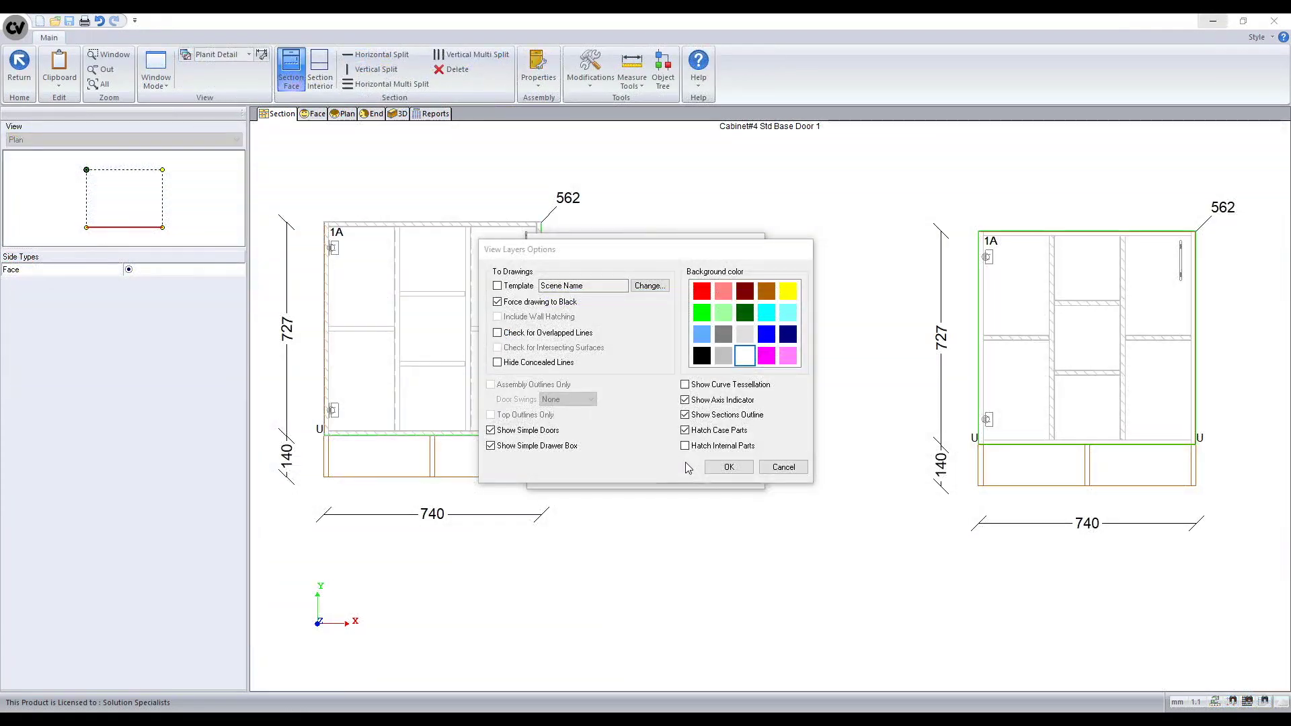
left_click(726, 467)
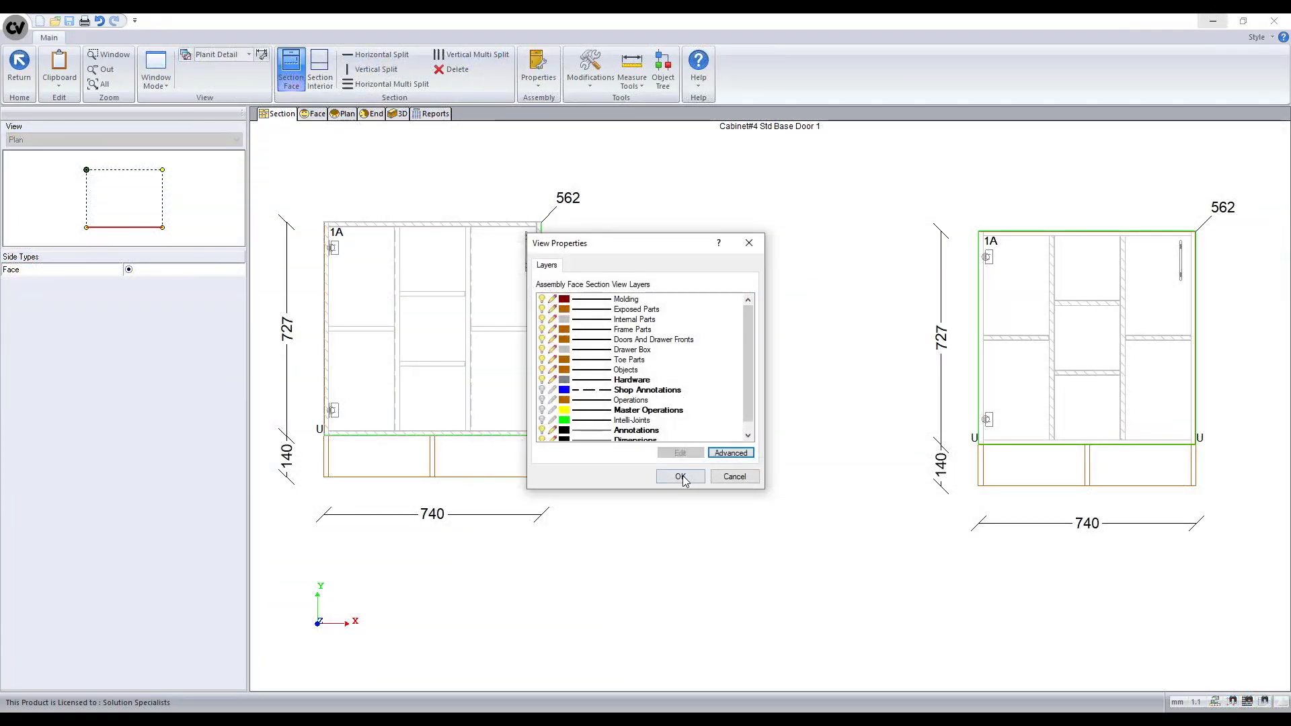
left_click(680, 477)
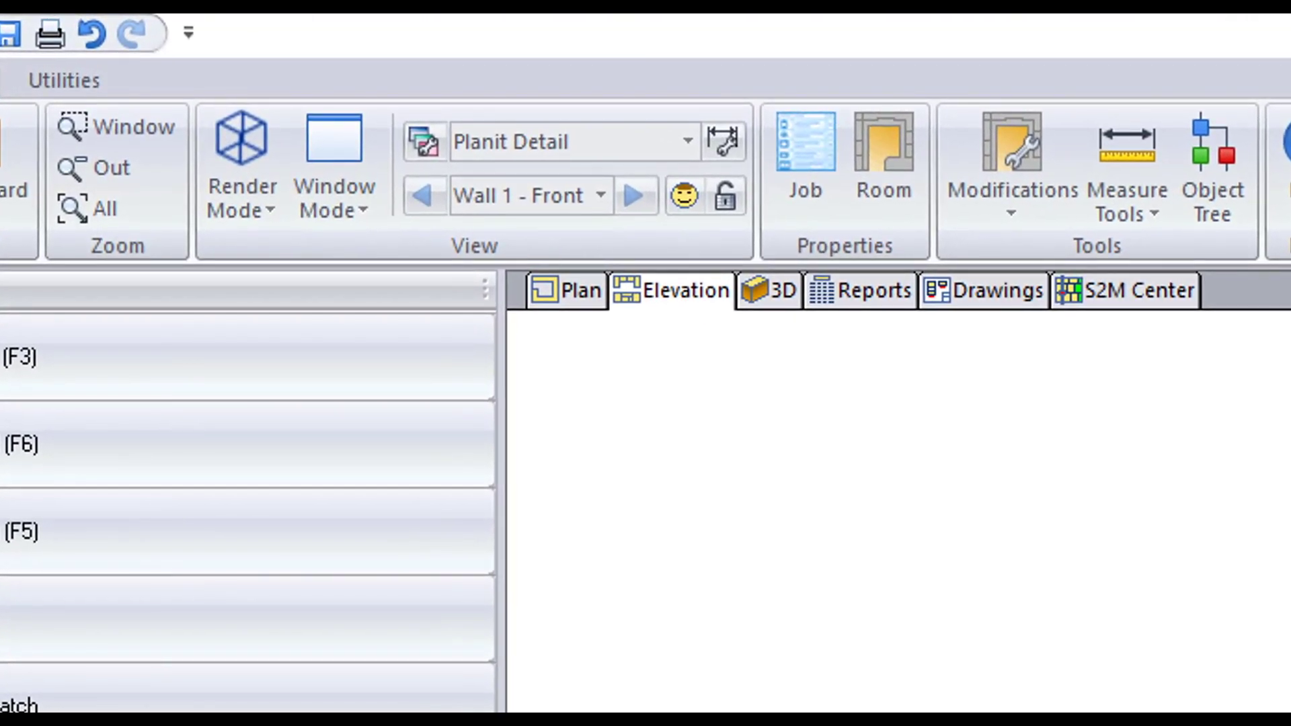
- From the Layers button's schedule list, edit the Planit Standard layer schedule
left_click(413, 135)
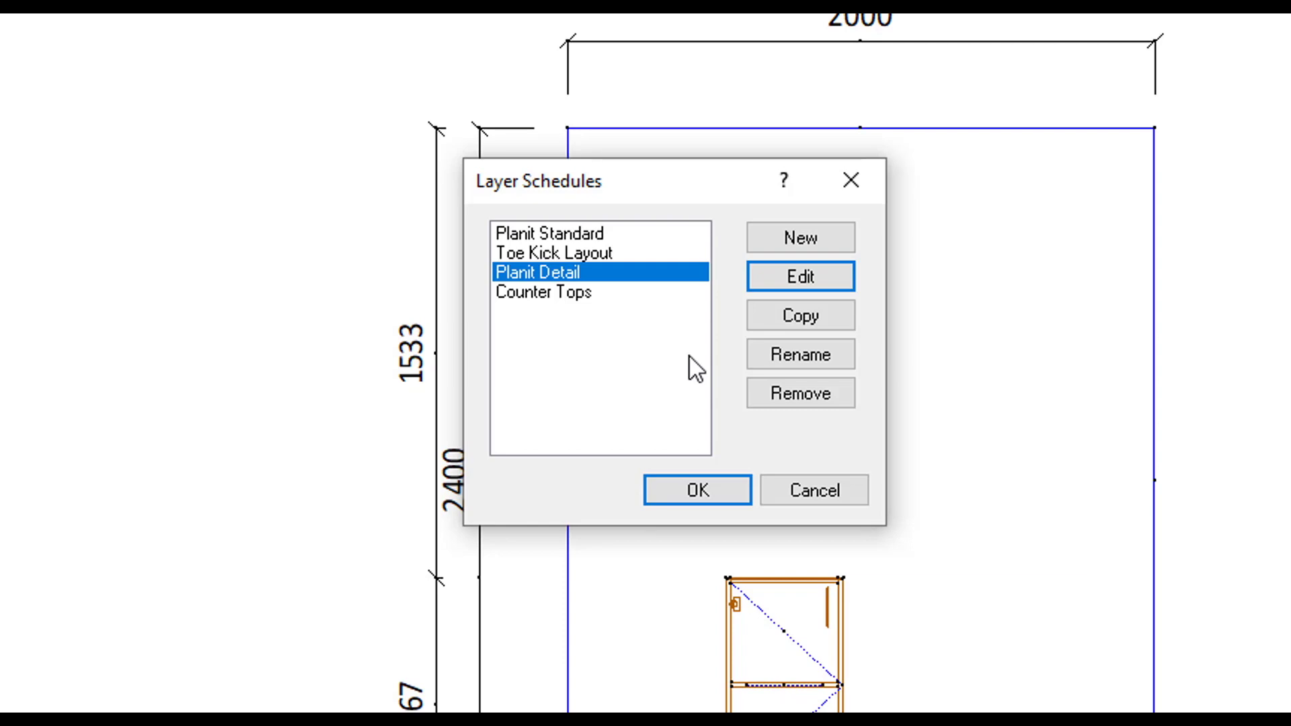
left_click(679, 234)
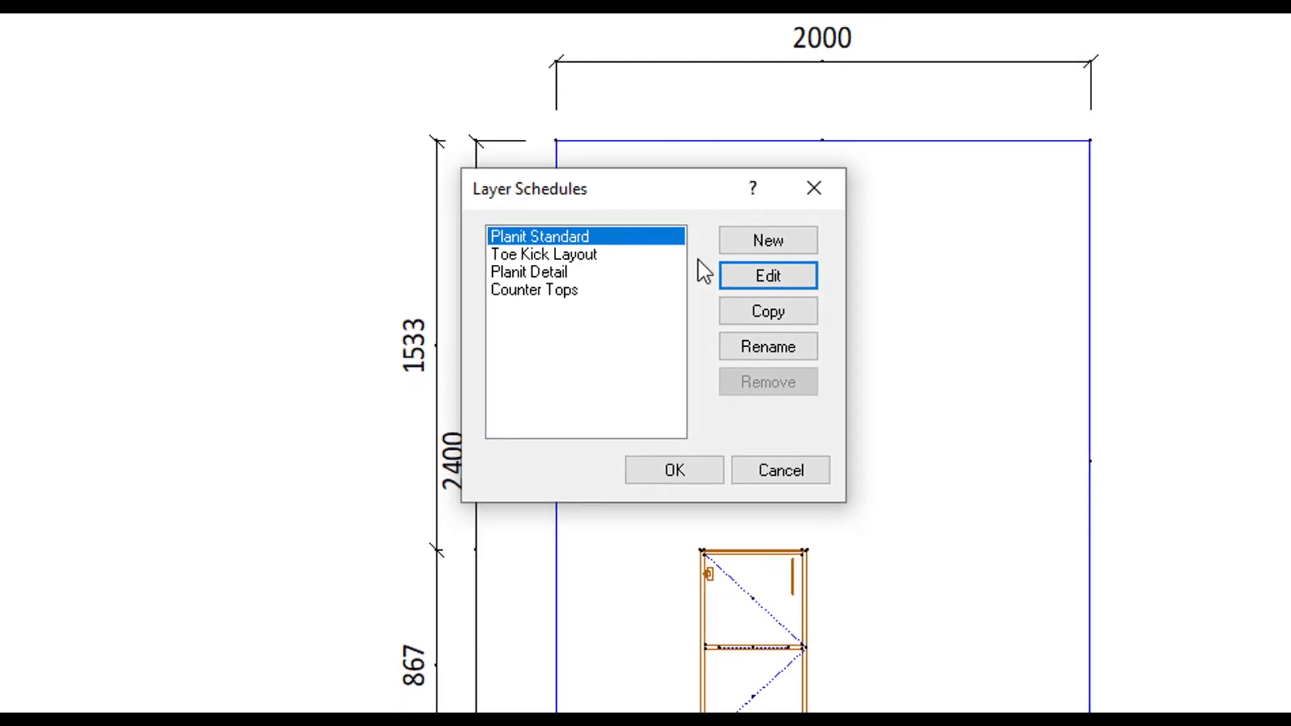
left_click(801, 277)
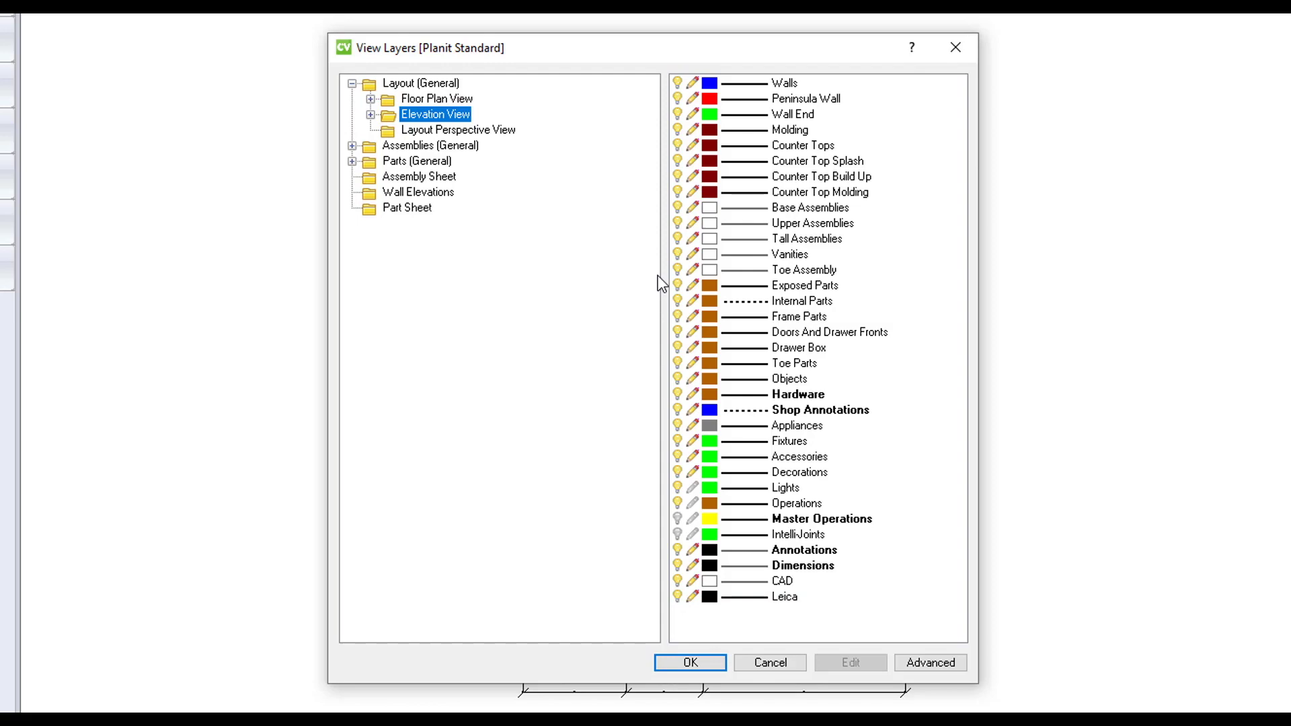
- Expand Floor Plan and Elevation views and set the Layout (General) Walls colour to magenta
left_click(370, 99)
left_click(370, 177)
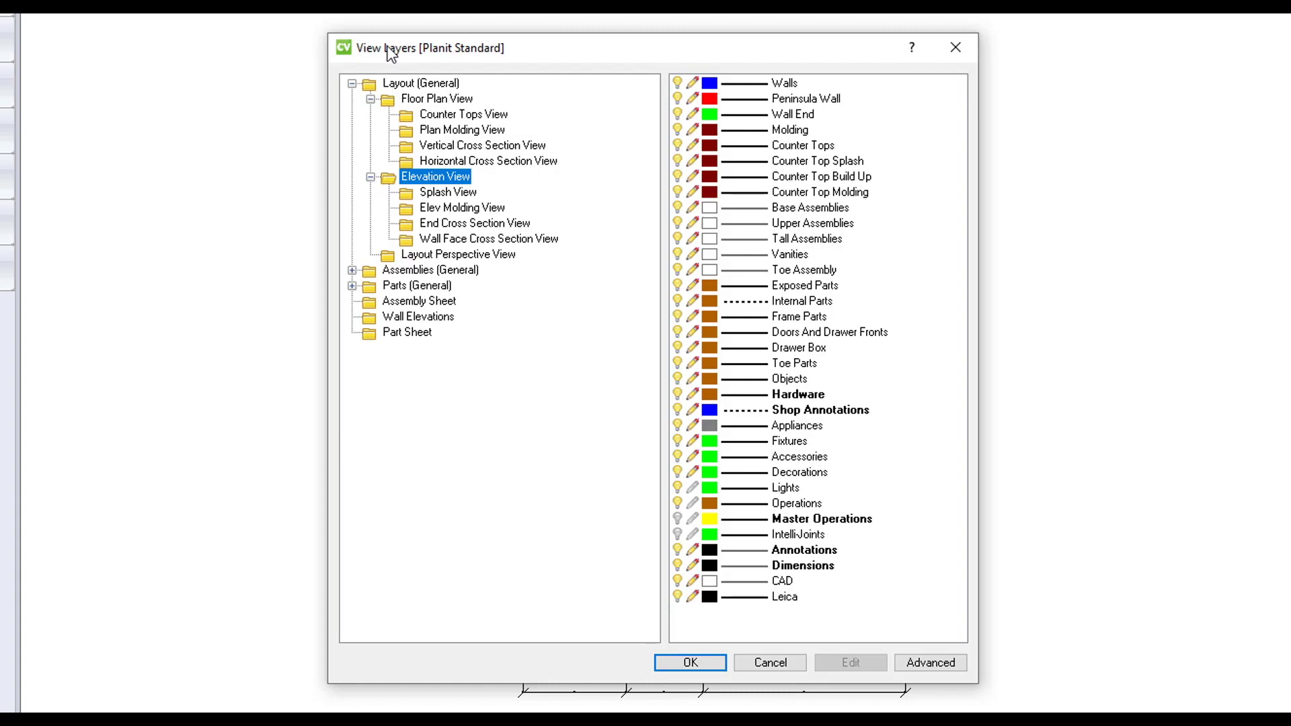
left_click(401, 81)
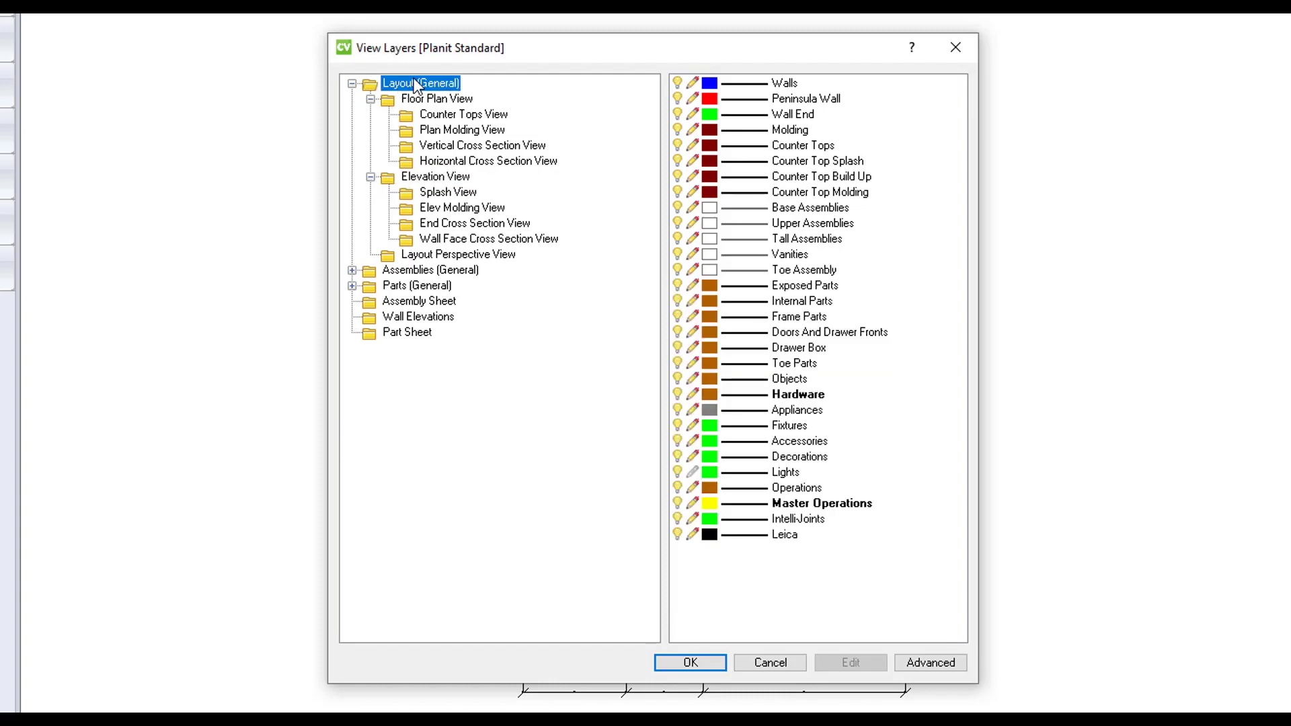
left_click(710, 84)
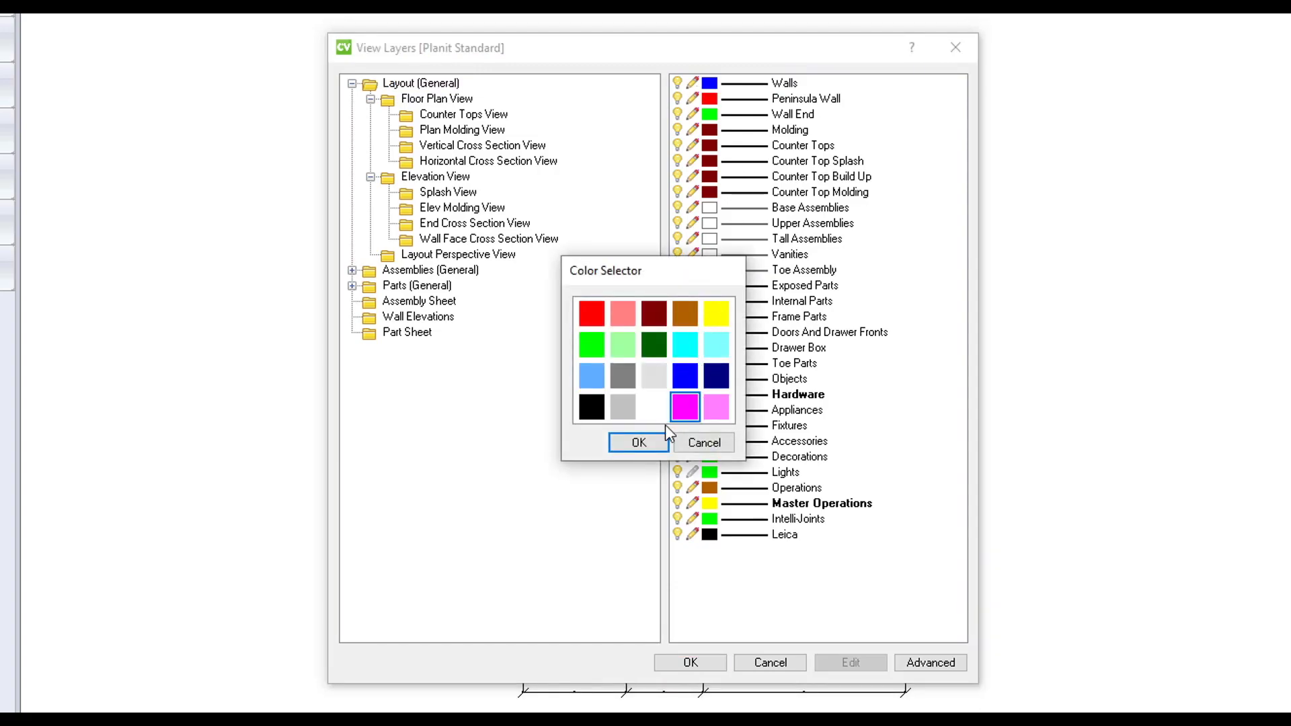
left_click(649, 444)
- Browse the Floor Plan, Counter Tops and Plan Molding view layers
left_click(438, 98)
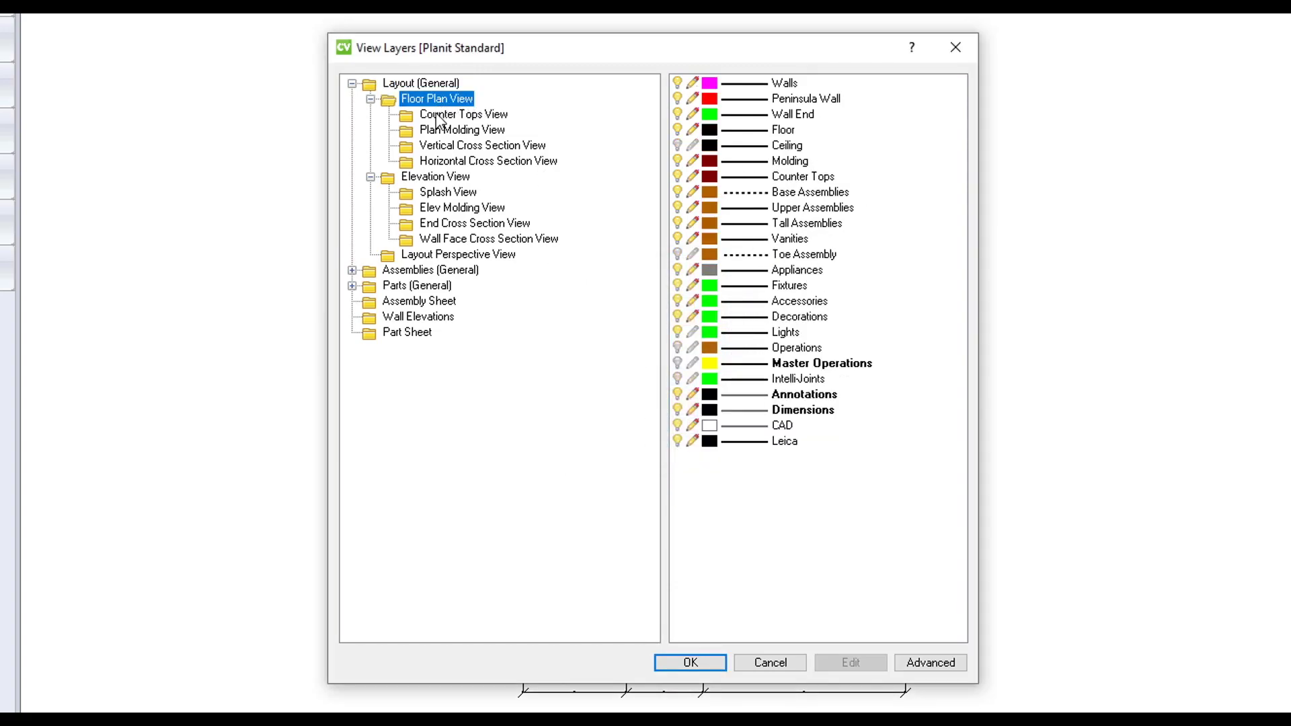
left_click(438, 115)
left_click(441, 131)
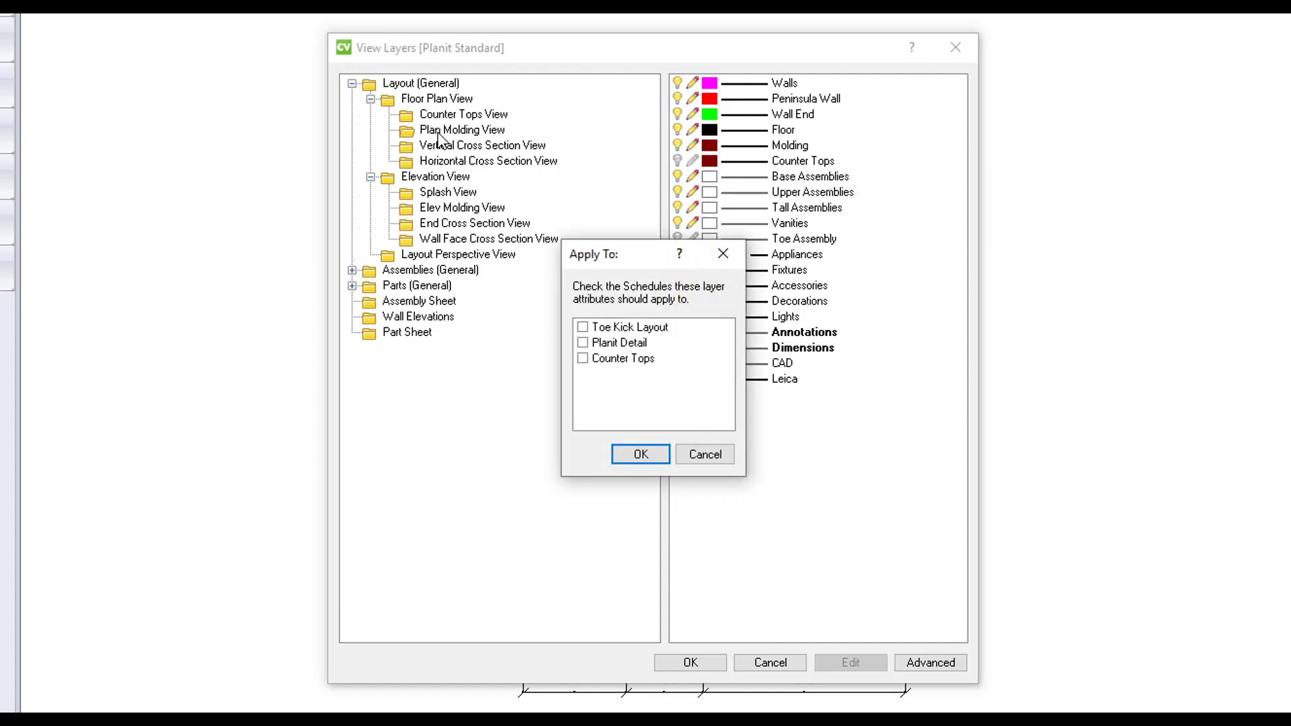
- Tick Toe Kick Layout in the Apply To list so it receives the layer changes
left_click(583, 328)
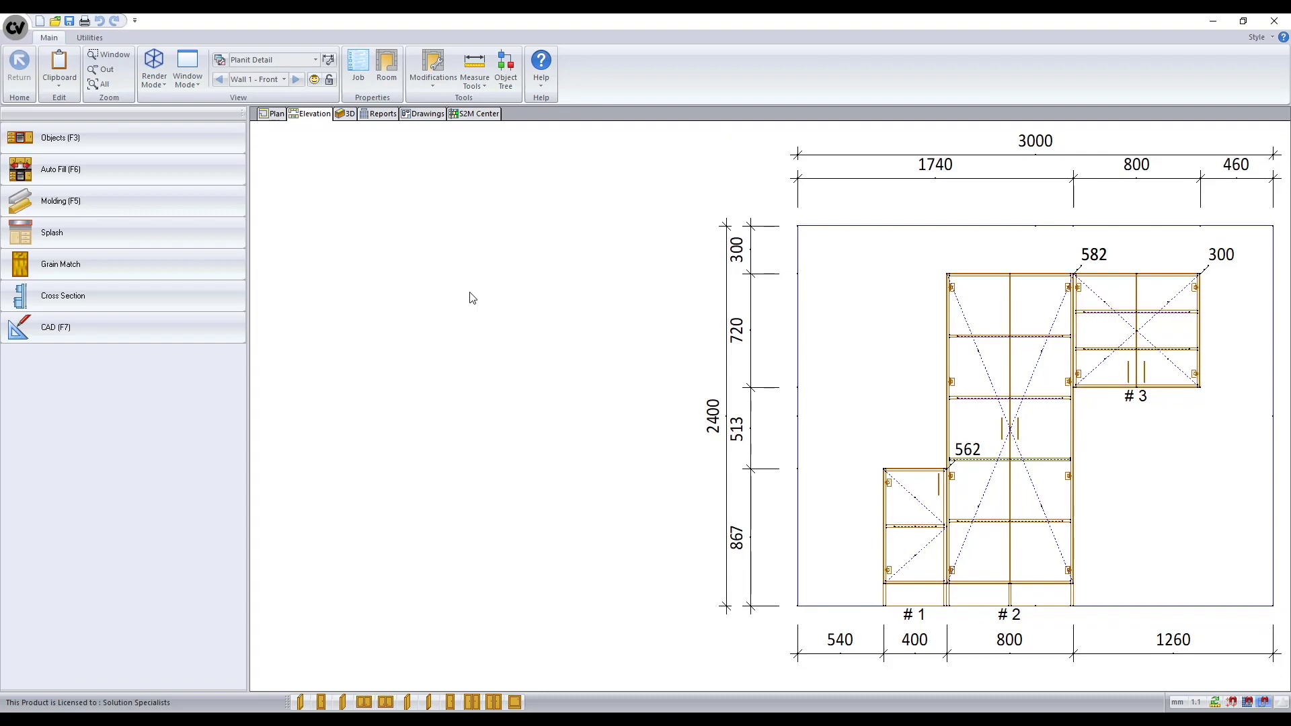
- From the elevation's View Properties, open the Dimensions layer settings and keep the Layout style
right_click(363, 282)
left_click(434, 386)
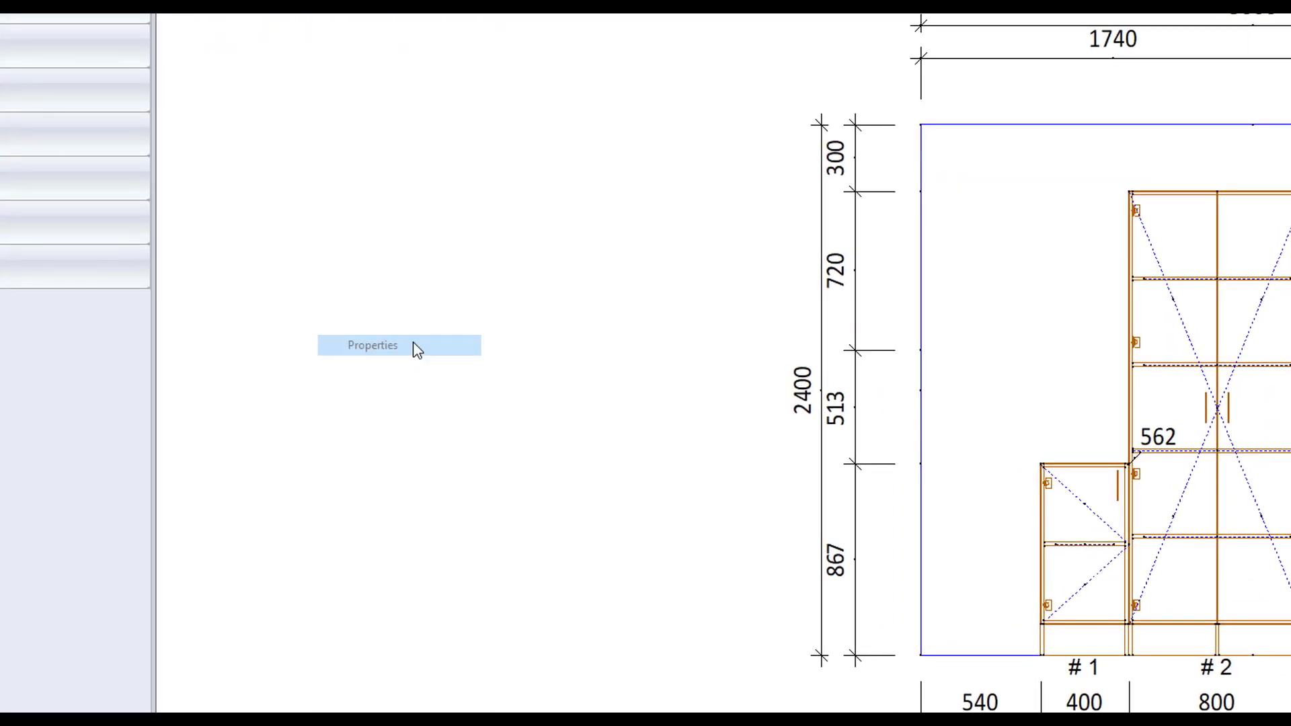
left_click_drag(619, 153, 424, 154)
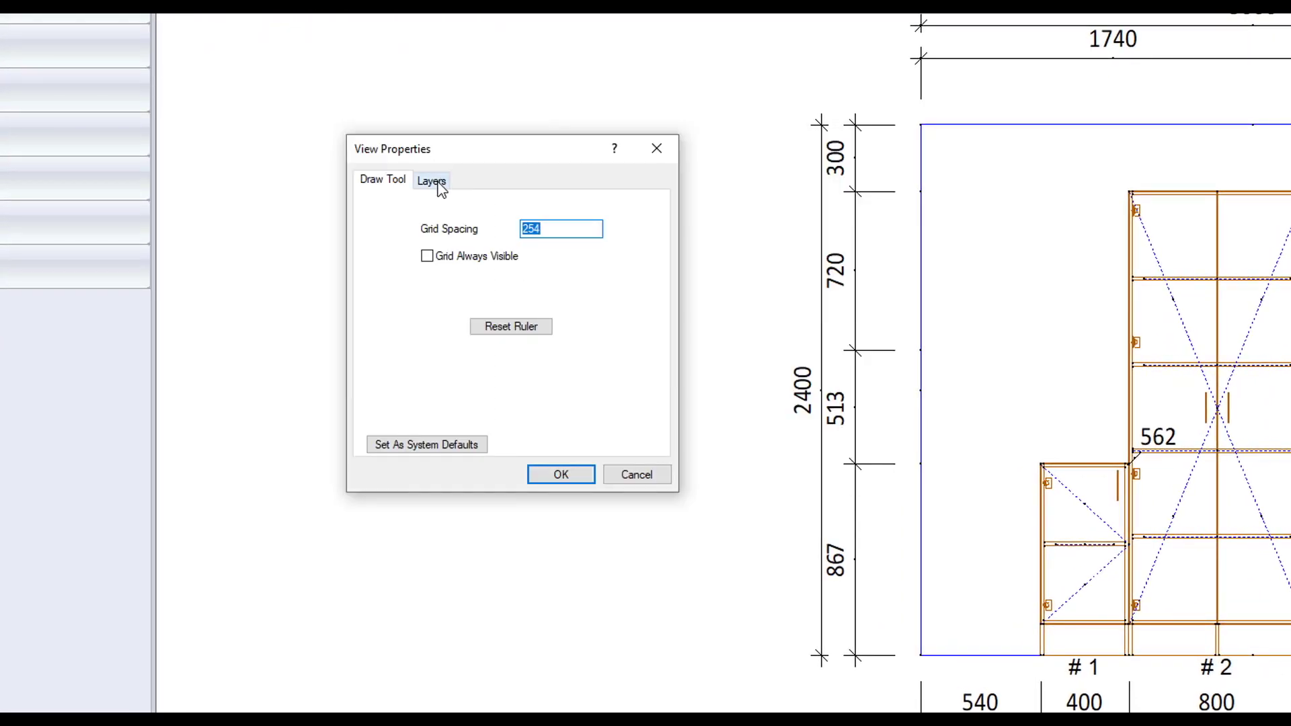
left_click(432, 182)
scroll(592, 394, "down", 9)
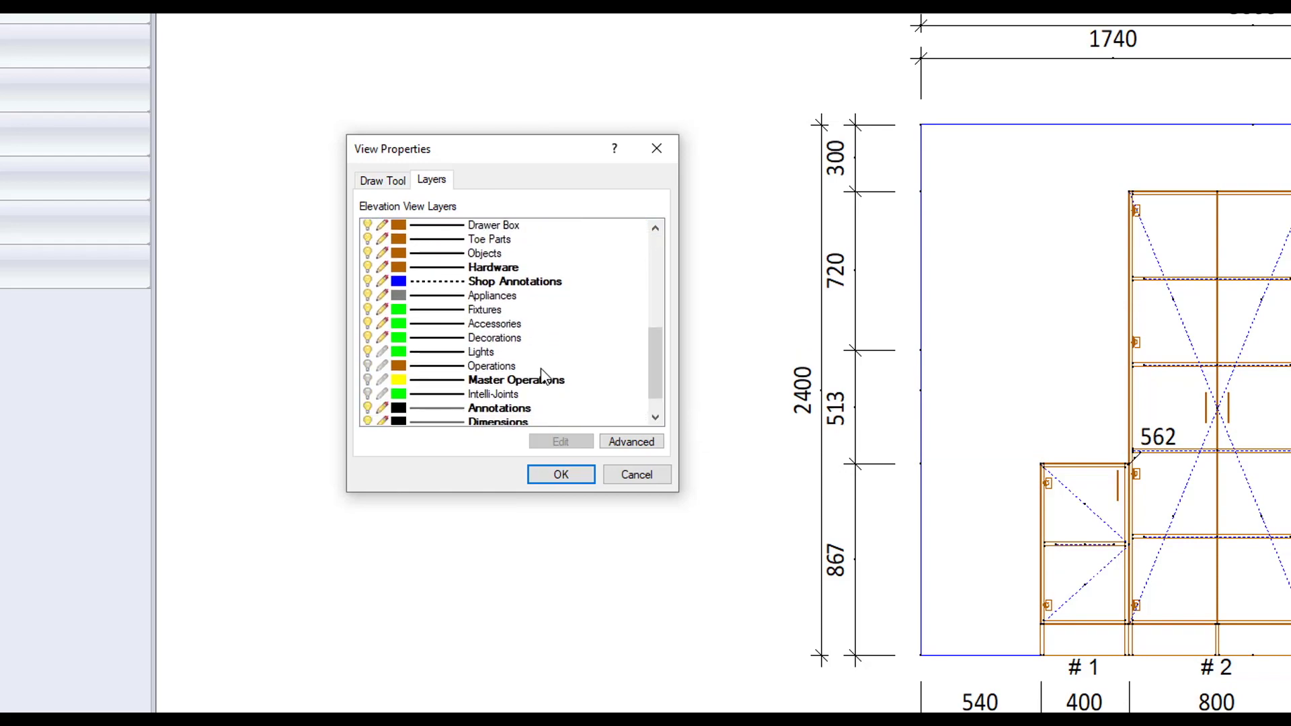
left_click(502, 383)
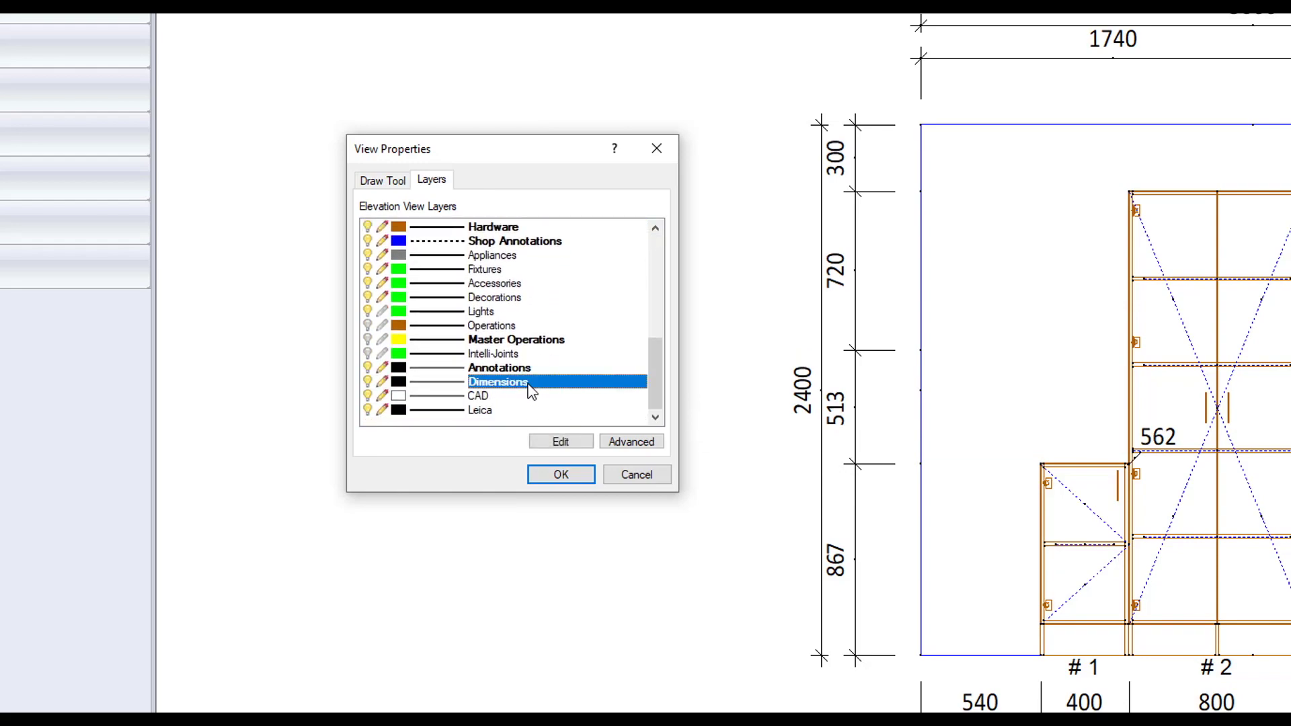
double_click(533, 383)
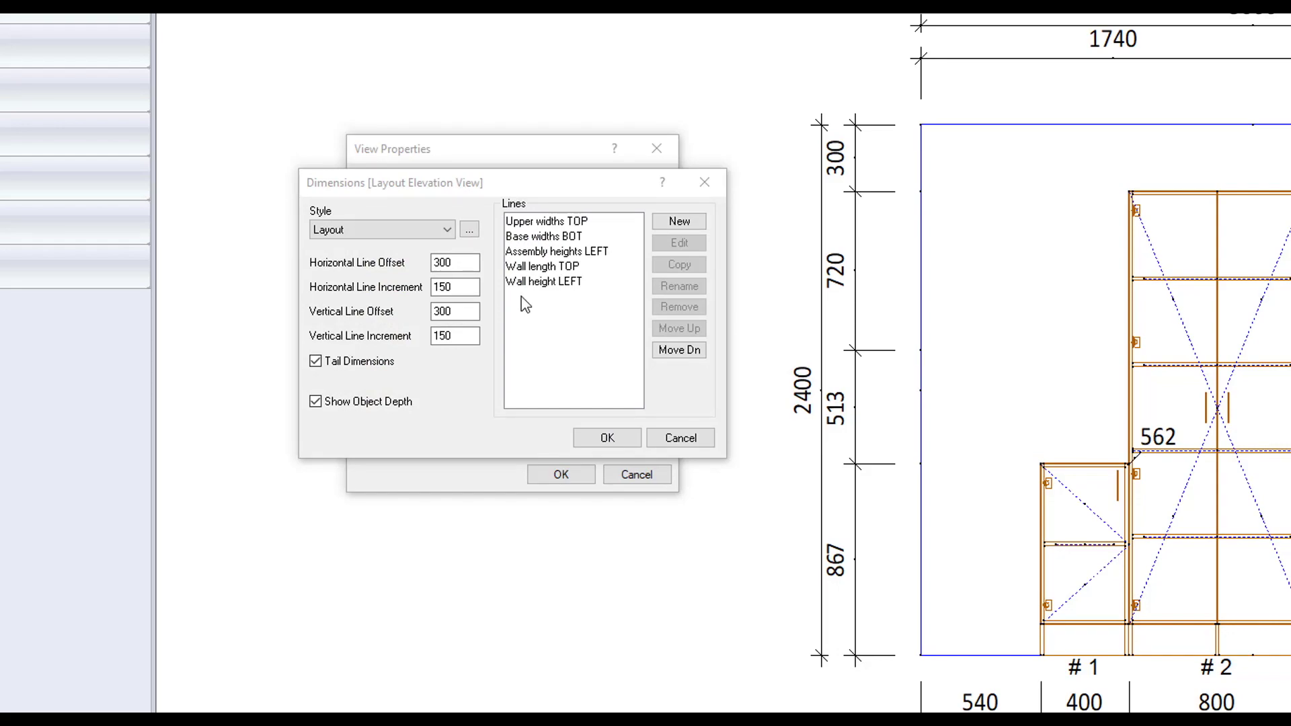
left_click(444, 236)
left_click(438, 234)
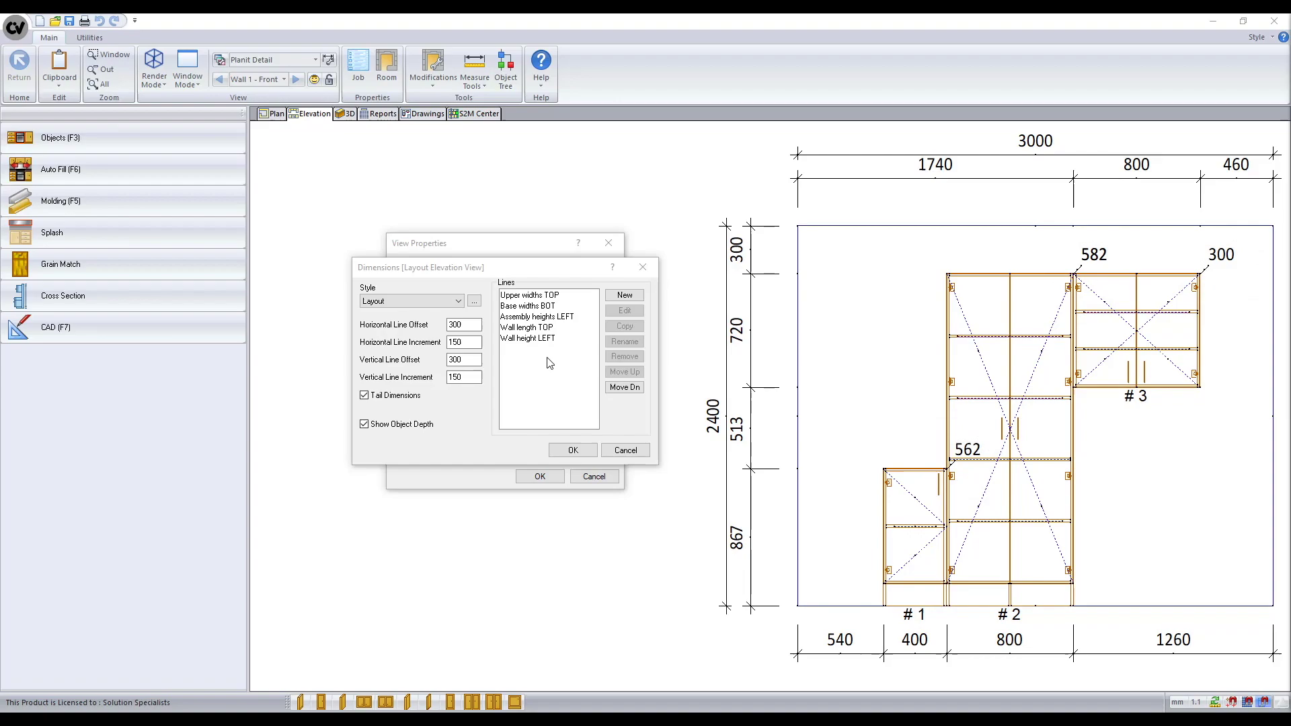
- Move the Wall length TOP line to the bottom of the Layout dimension lines list
left_click(546, 361)
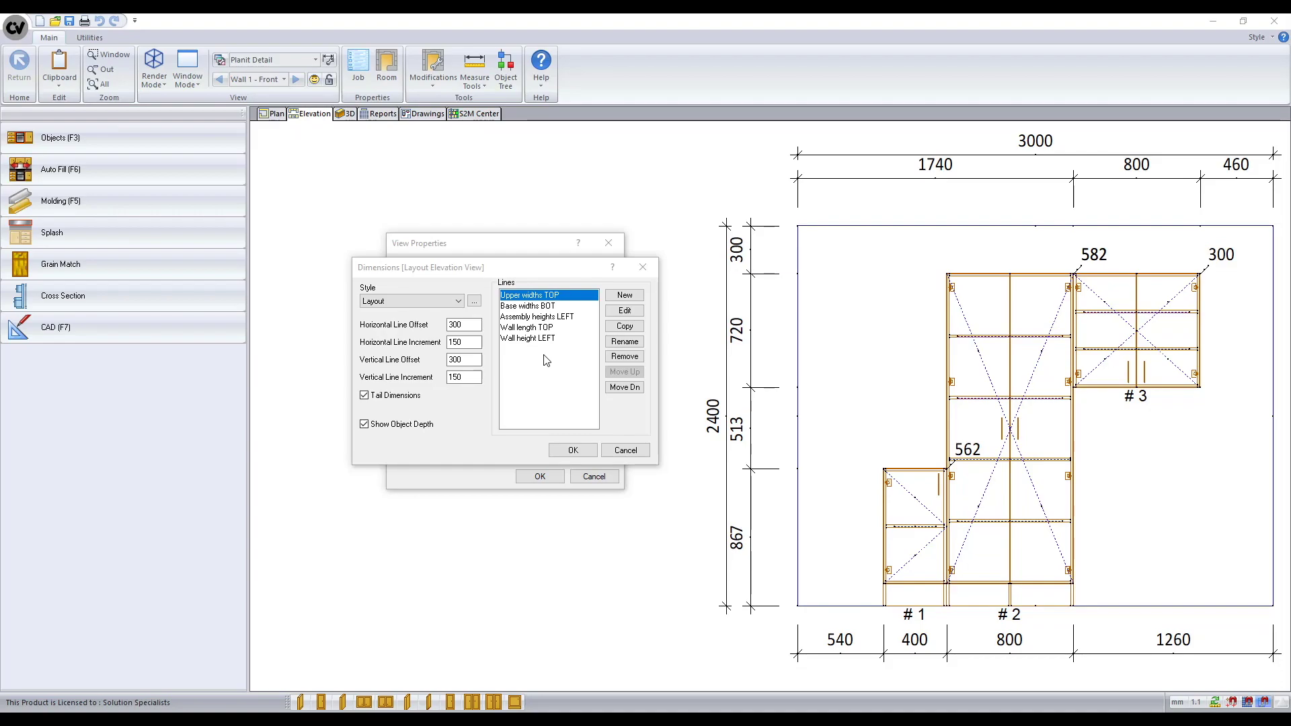
left_click(546, 328)
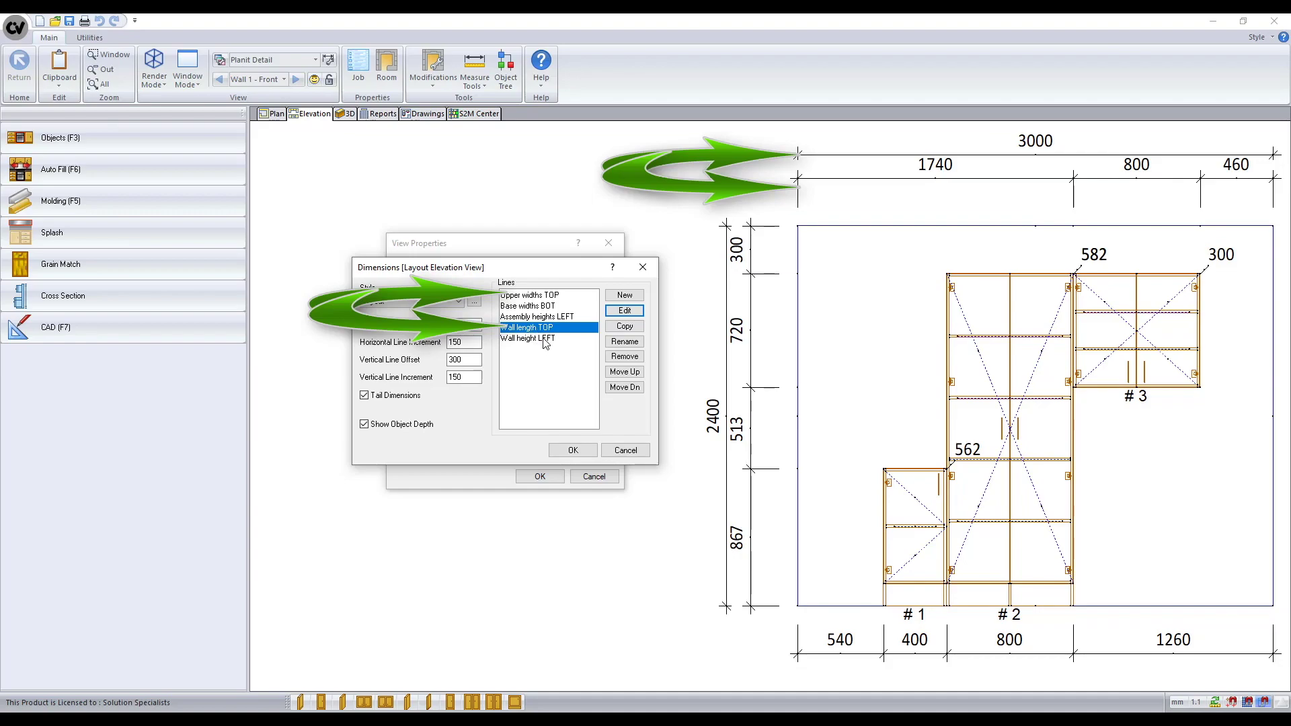
left_click(625, 373)
left_click(625, 371)
double_click(624, 387)
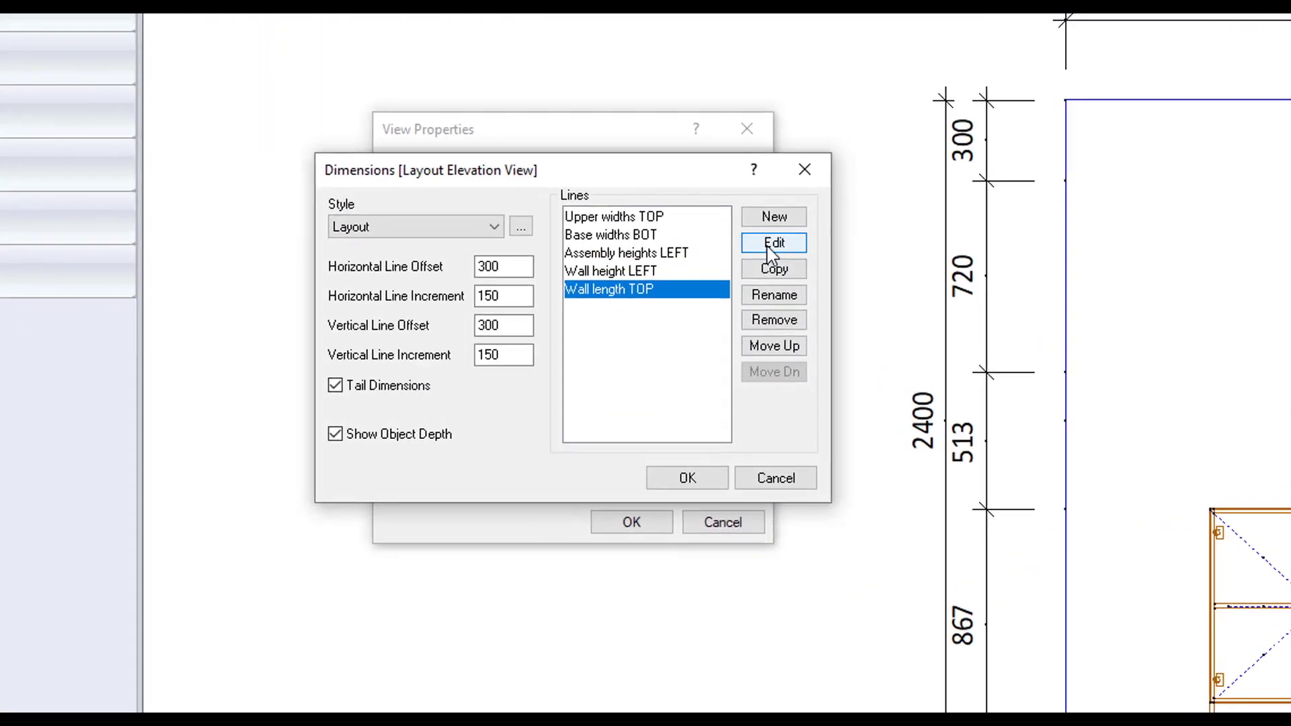
- Review the Wall length TOP line settings, toggling upper assembly ends and centers and checking side options
left_click(627, 309)
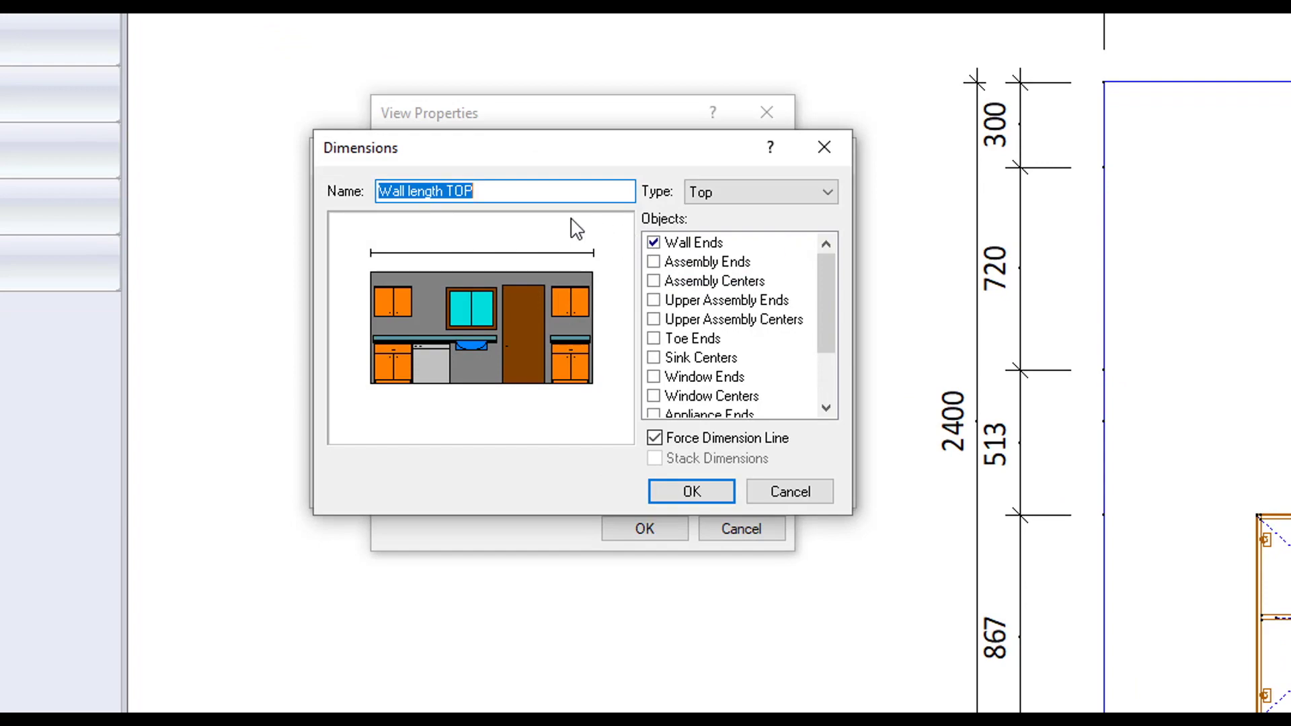
left_click(530, 191)
left_click_drag(530, 191, 375, 191)
left_click(654, 301)
left_click(654, 320)
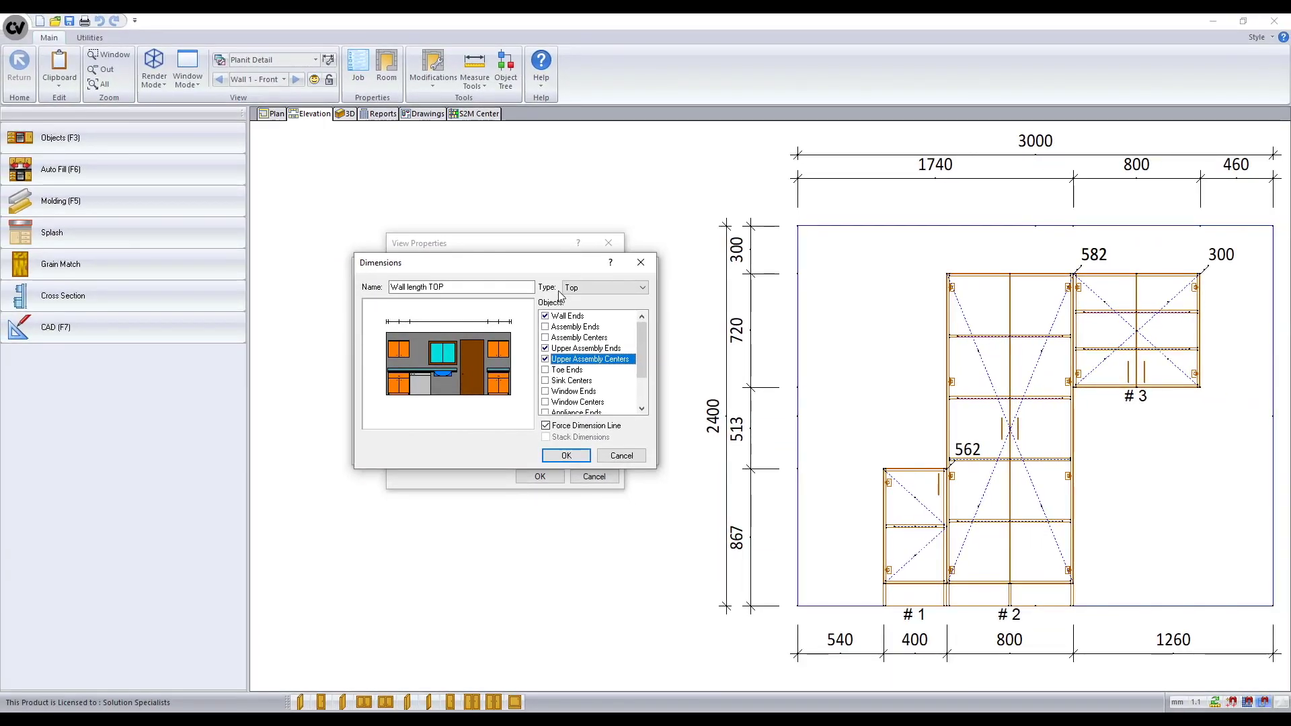
left_click(638, 291)
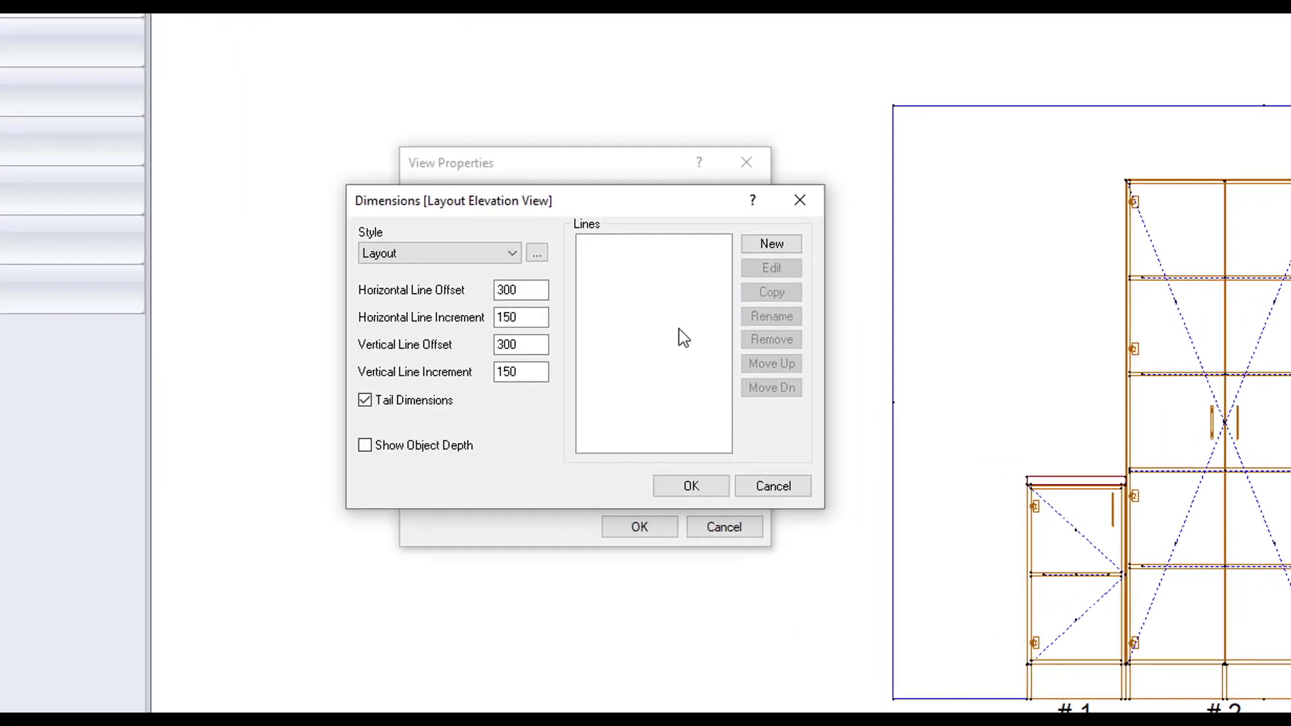
- Create Wall Height LEFT on the left side, dropping assembly and upper assembly tops/bottoms, with the line forced
left_click(850, 212)
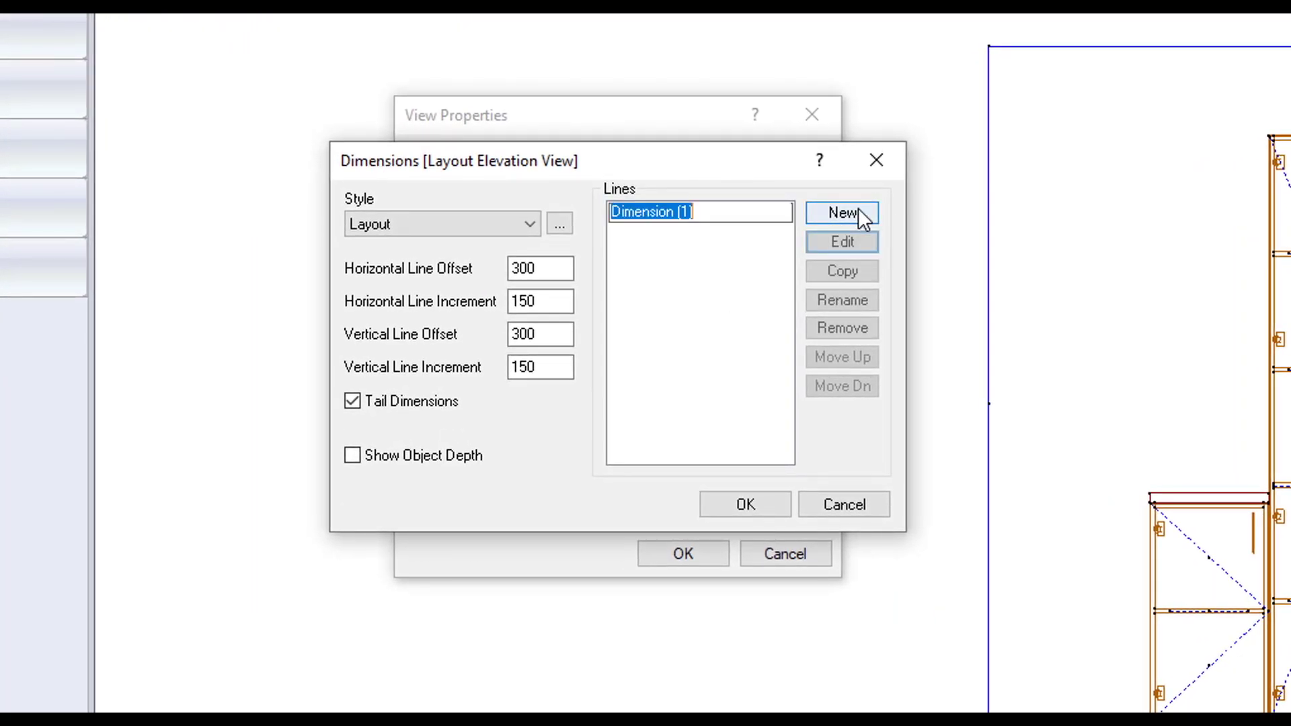
type("Wall Height LEFT")
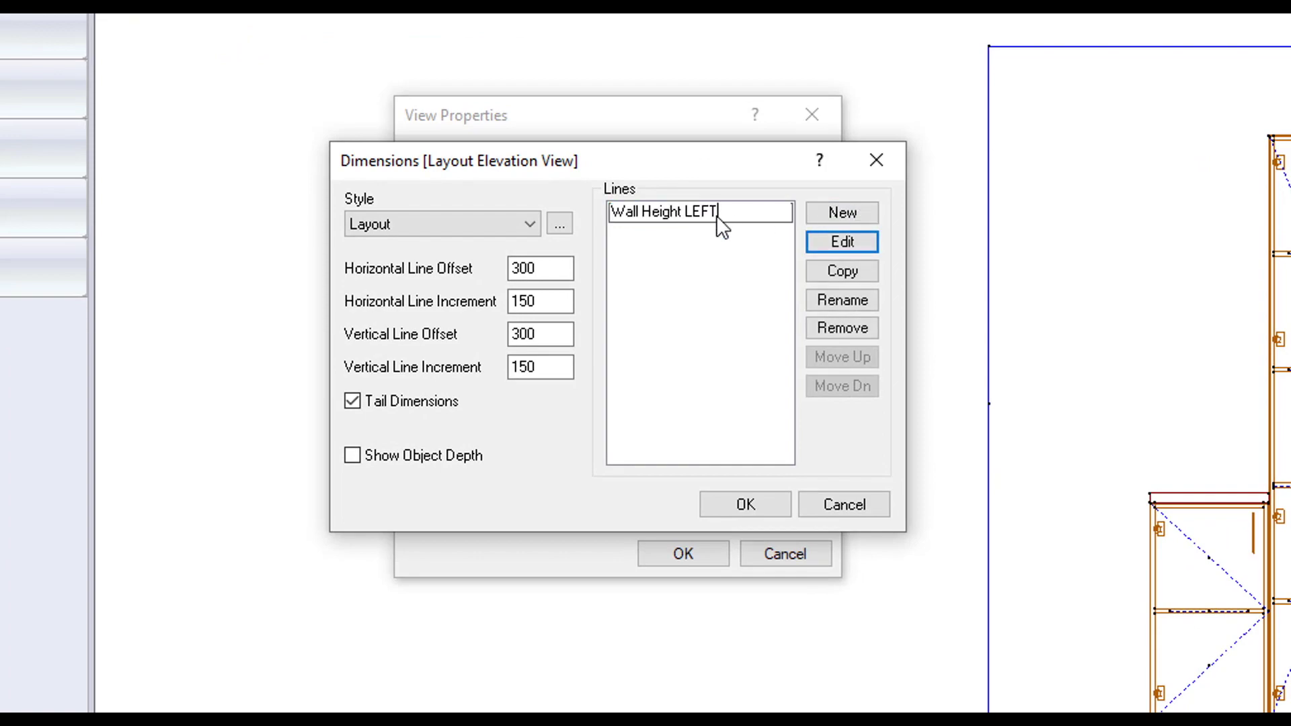
left_click(835, 244)
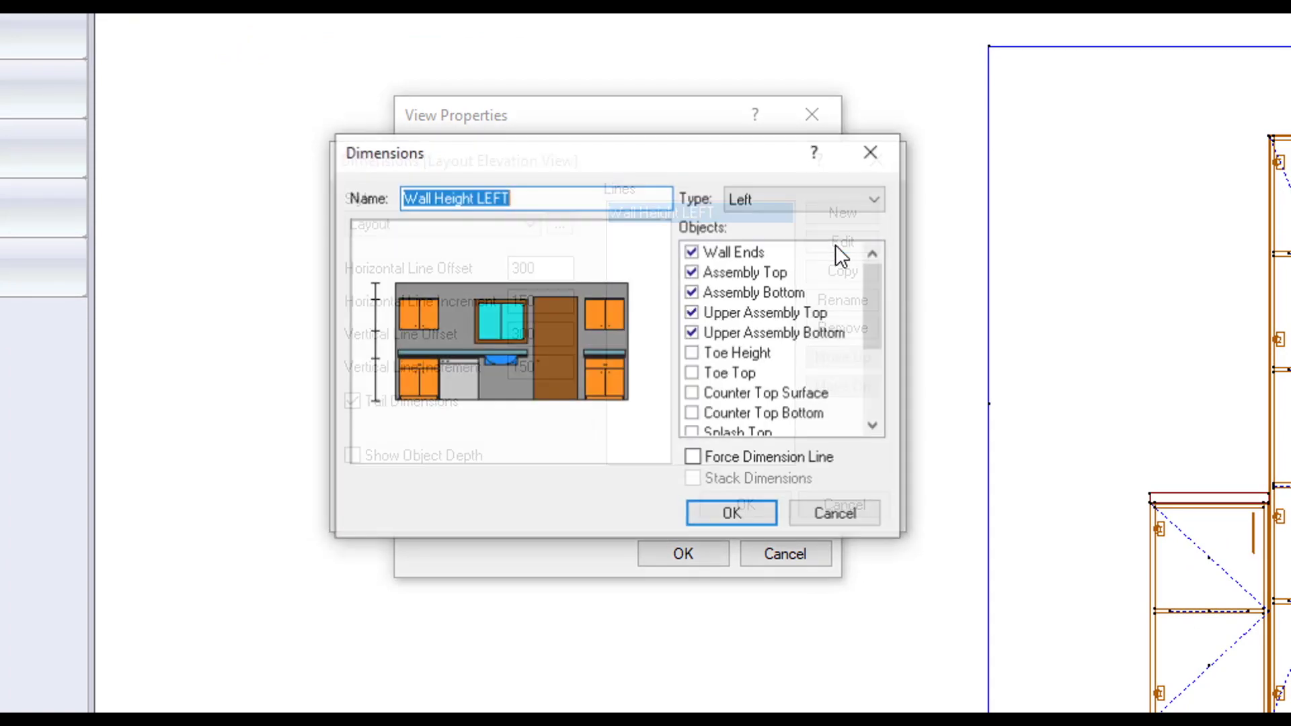
left_click(756, 199)
left_click(756, 199)
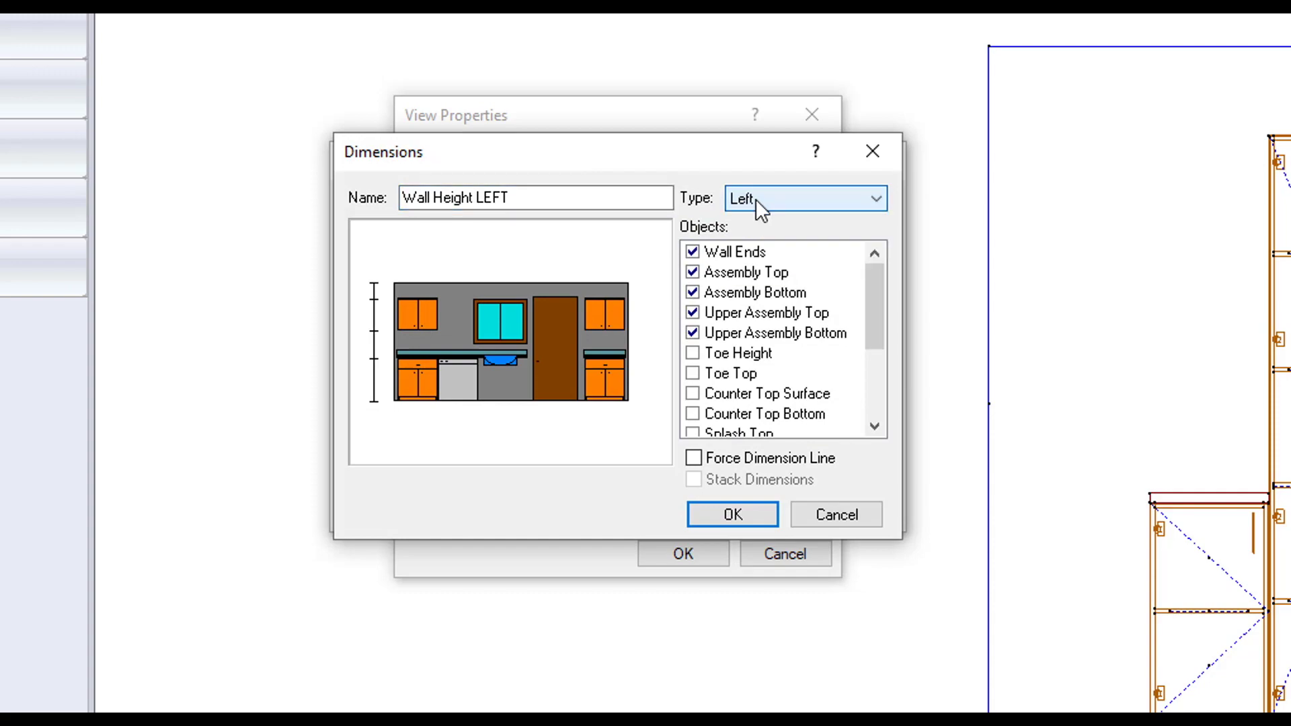
left_click(693, 273)
left_click(693, 293)
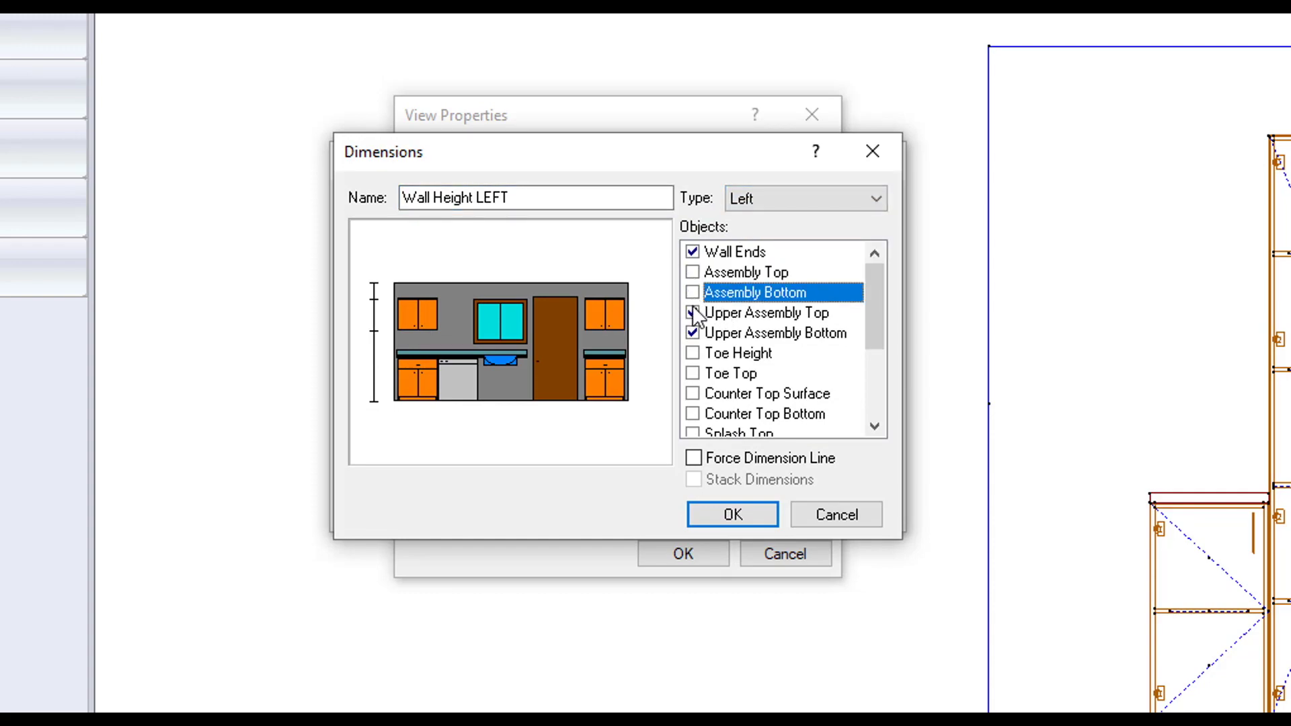
left_click(694, 313)
left_click(694, 334)
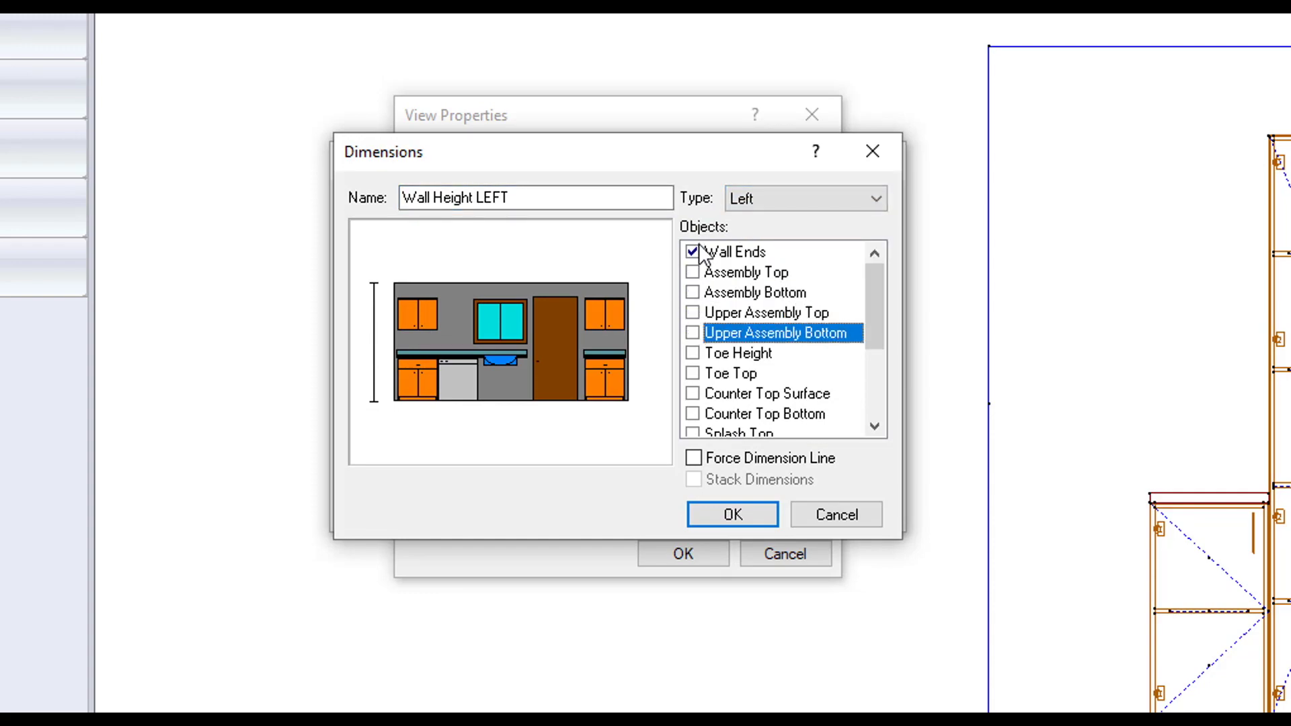
left_click(694, 459)
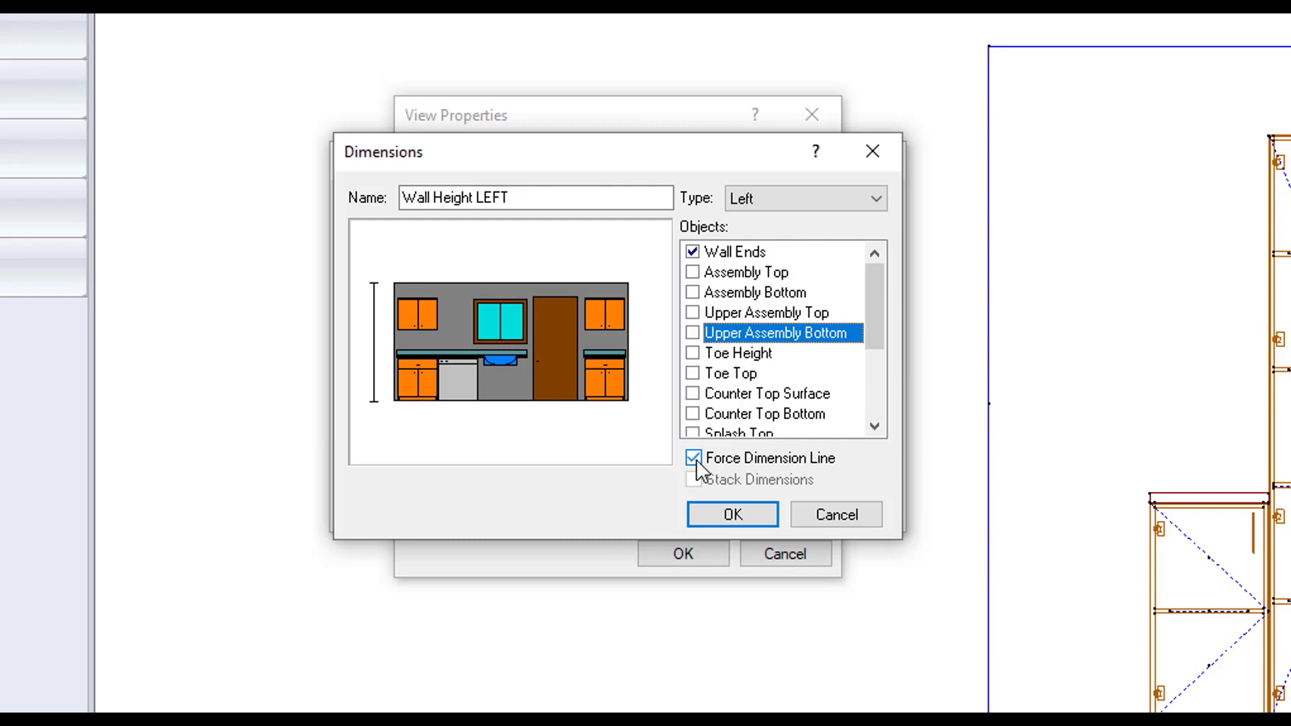
left_click(712, 499)
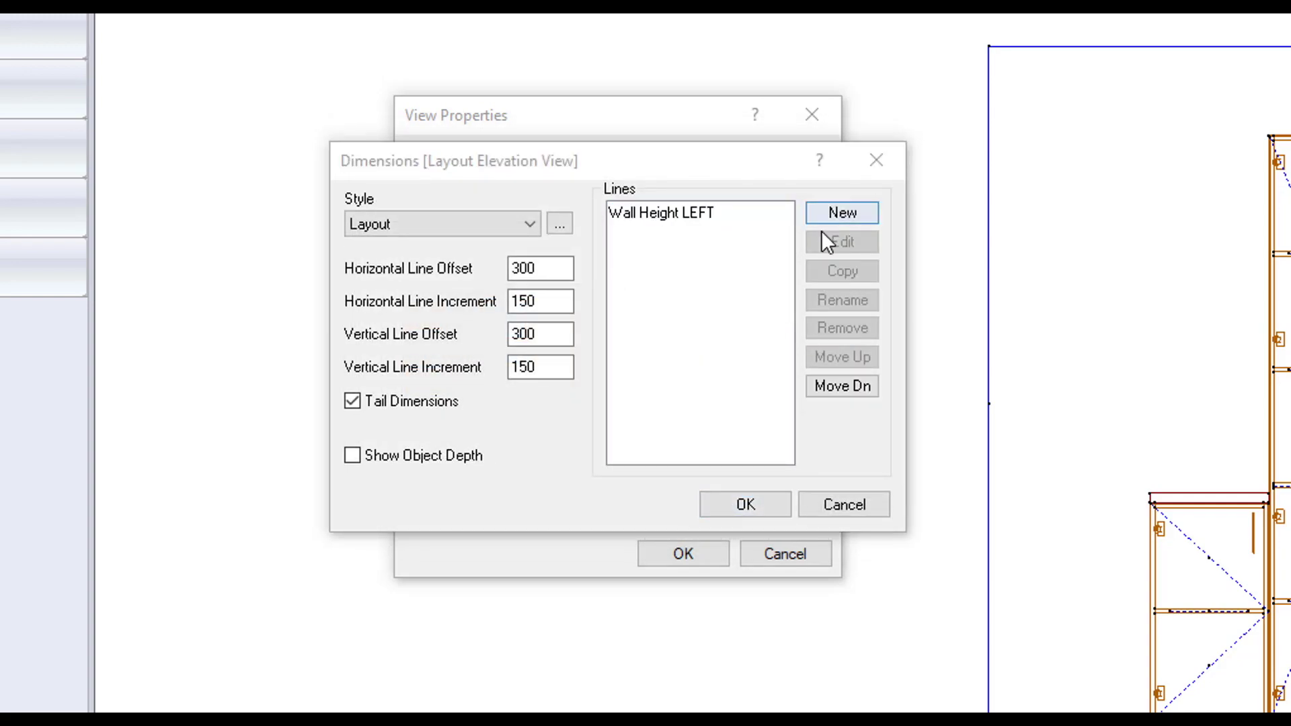
- Create Wall Length TOP on the top side, dropping window and door ends, with the line forced
left_click(842, 213)
type("Wall Length TOP")
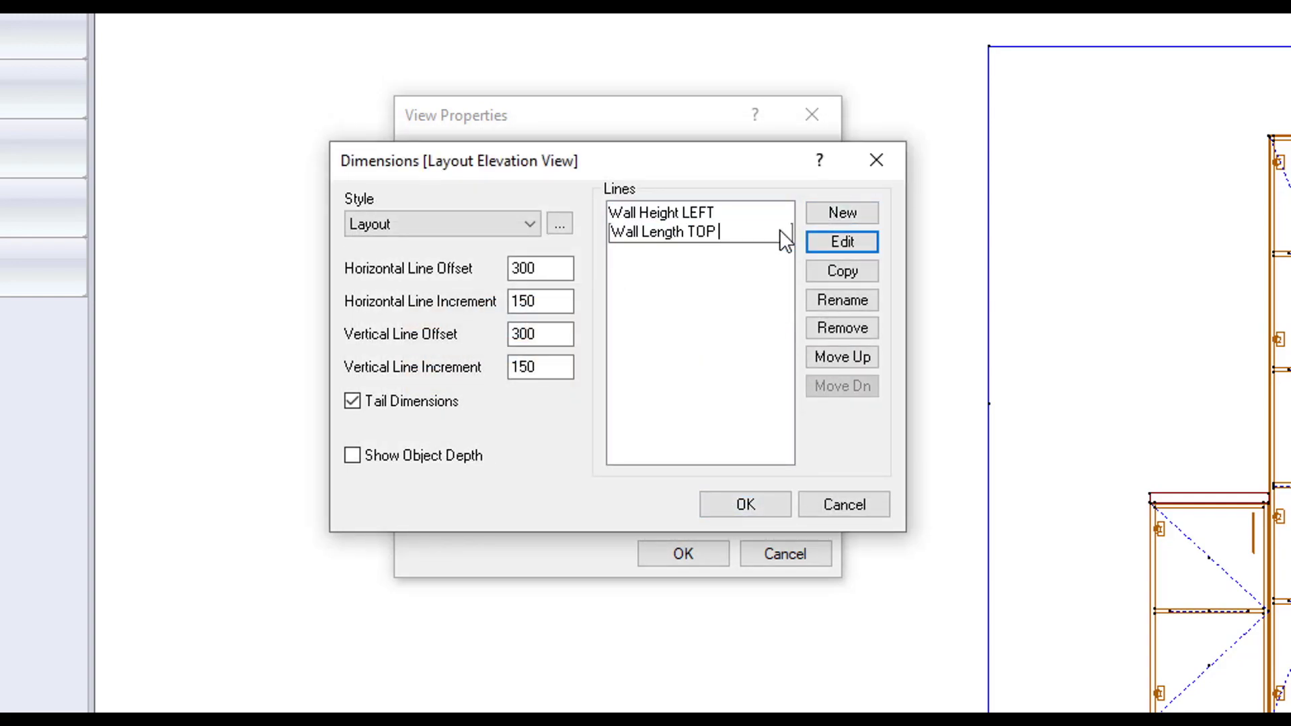
left_click(844, 242)
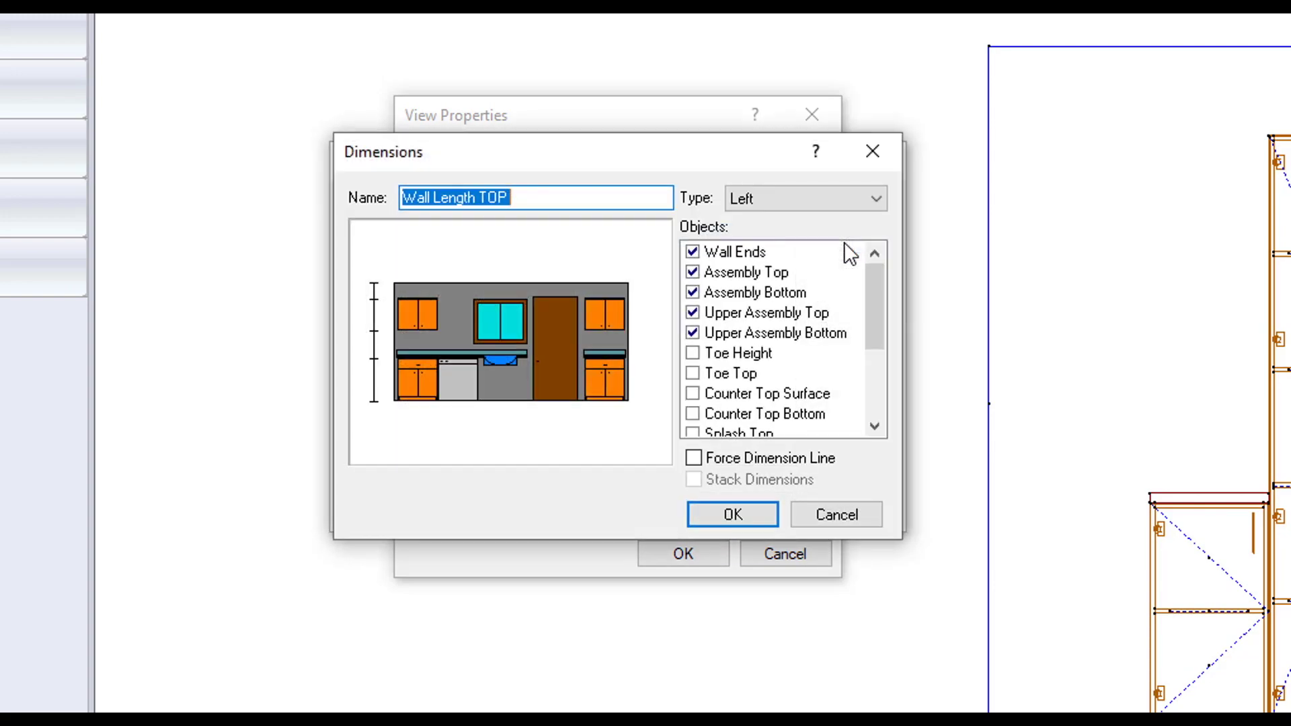
left_click(780, 199)
left_click(757, 236)
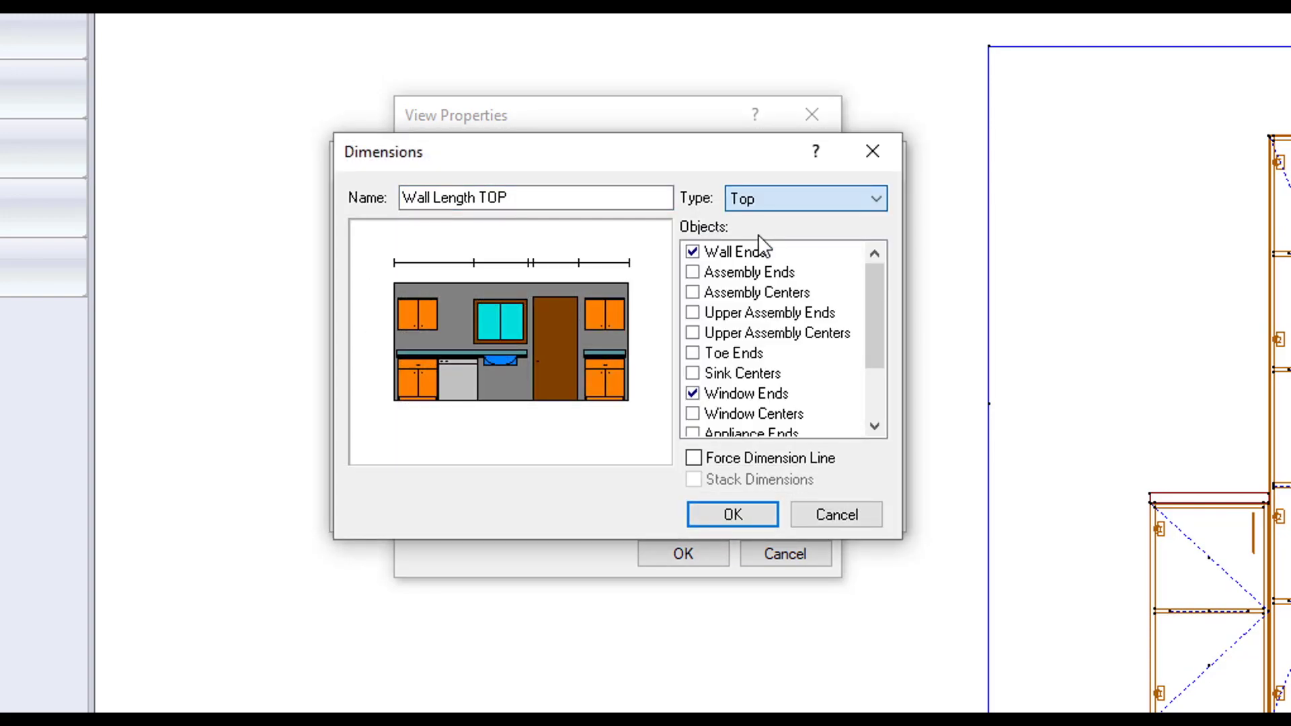
left_click(693, 393)
scroll(697, 397, "down", 2)
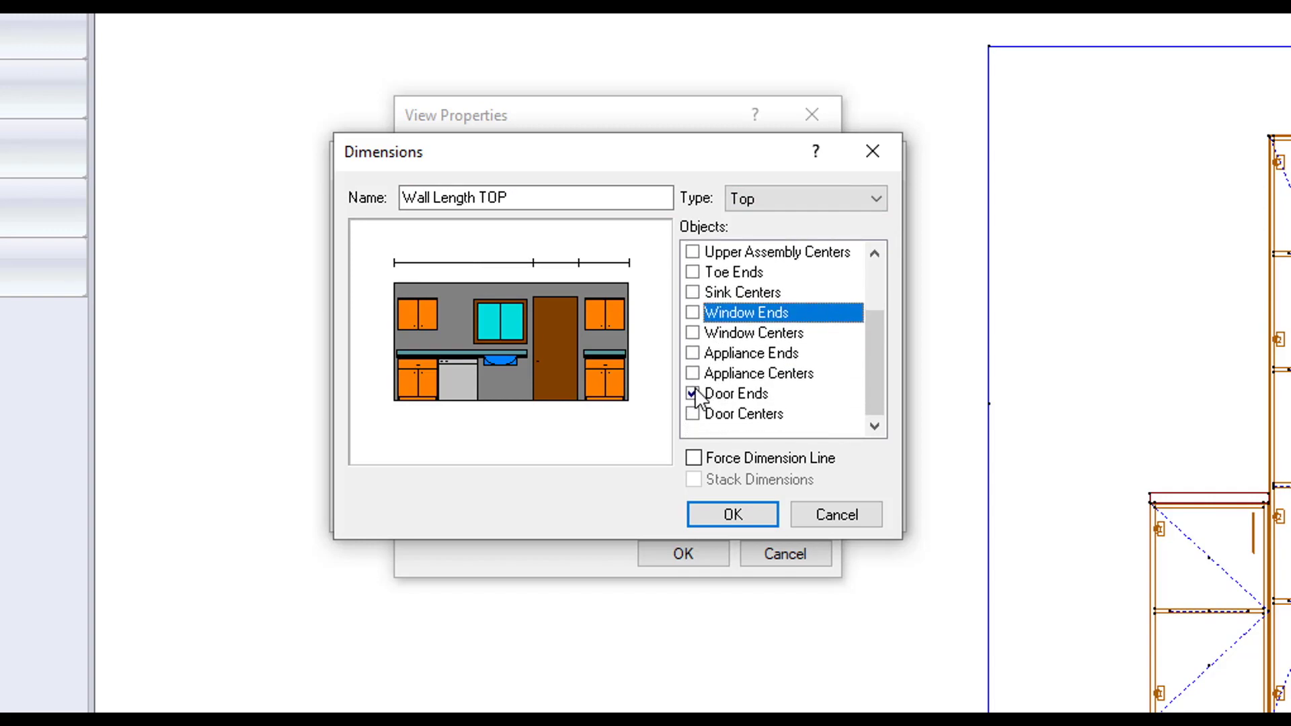
left_click(694, 394)
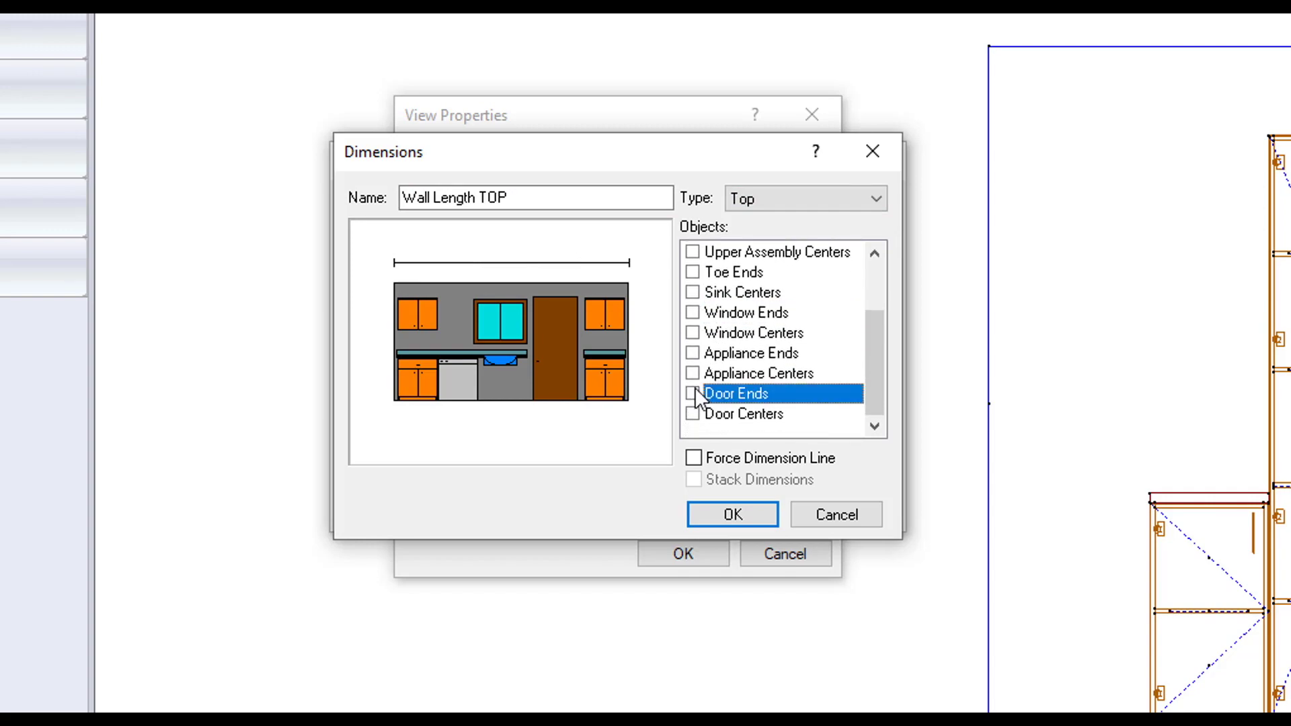
left_click(736, 464)
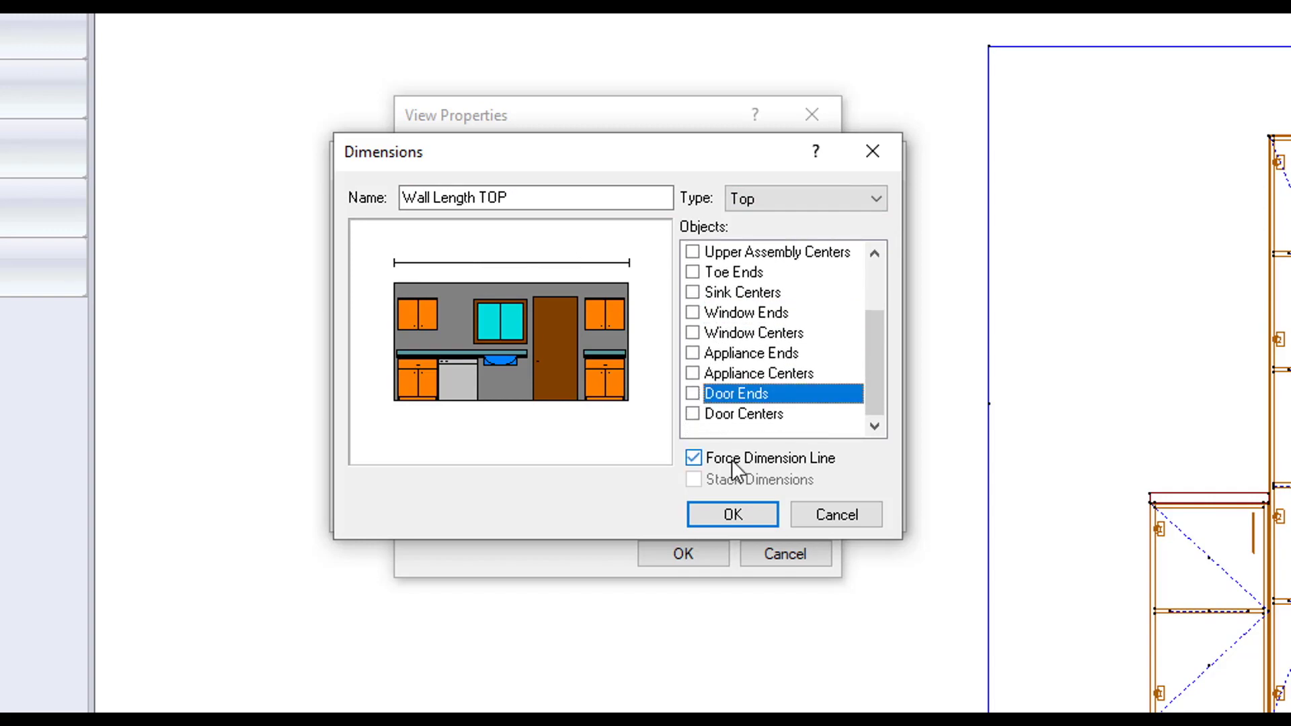
left_click(725, 512)
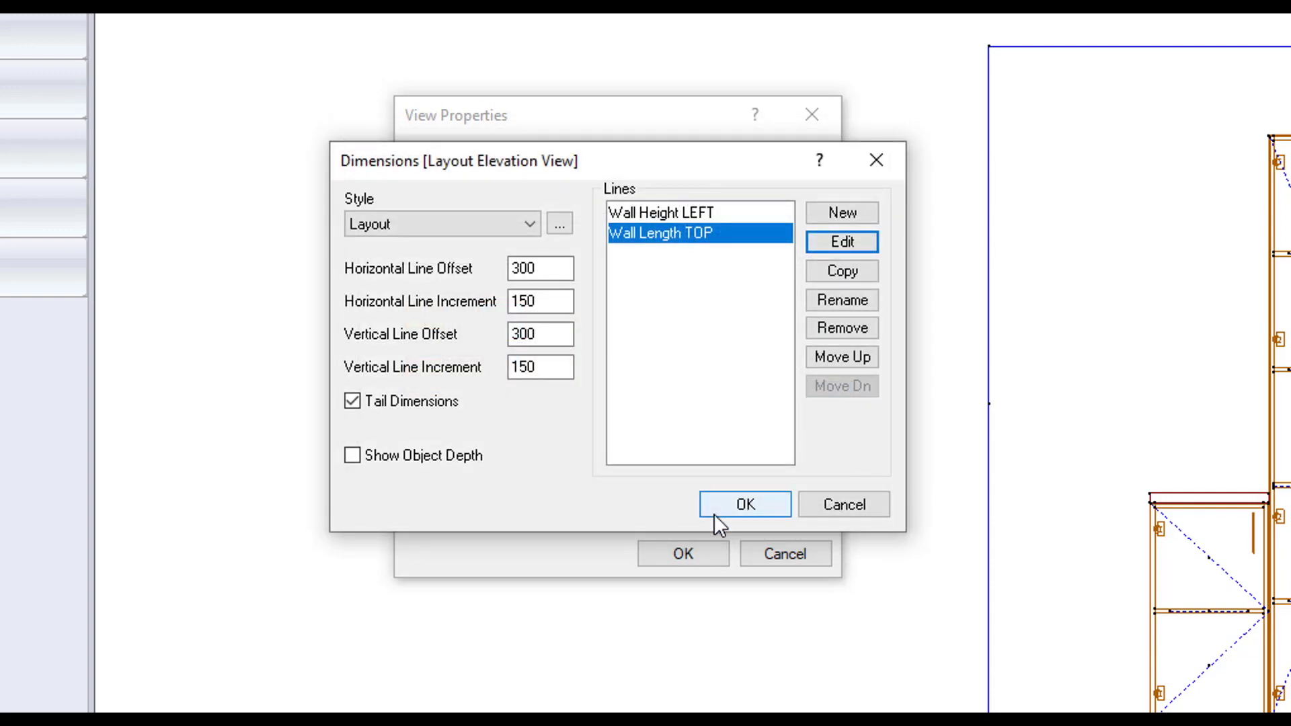
- Add an Upper Widths TOP line along the top, including upper assembly ends and excluding window ends
left_click(842, 214)
type("Upper Widths TOP")
key("Return")
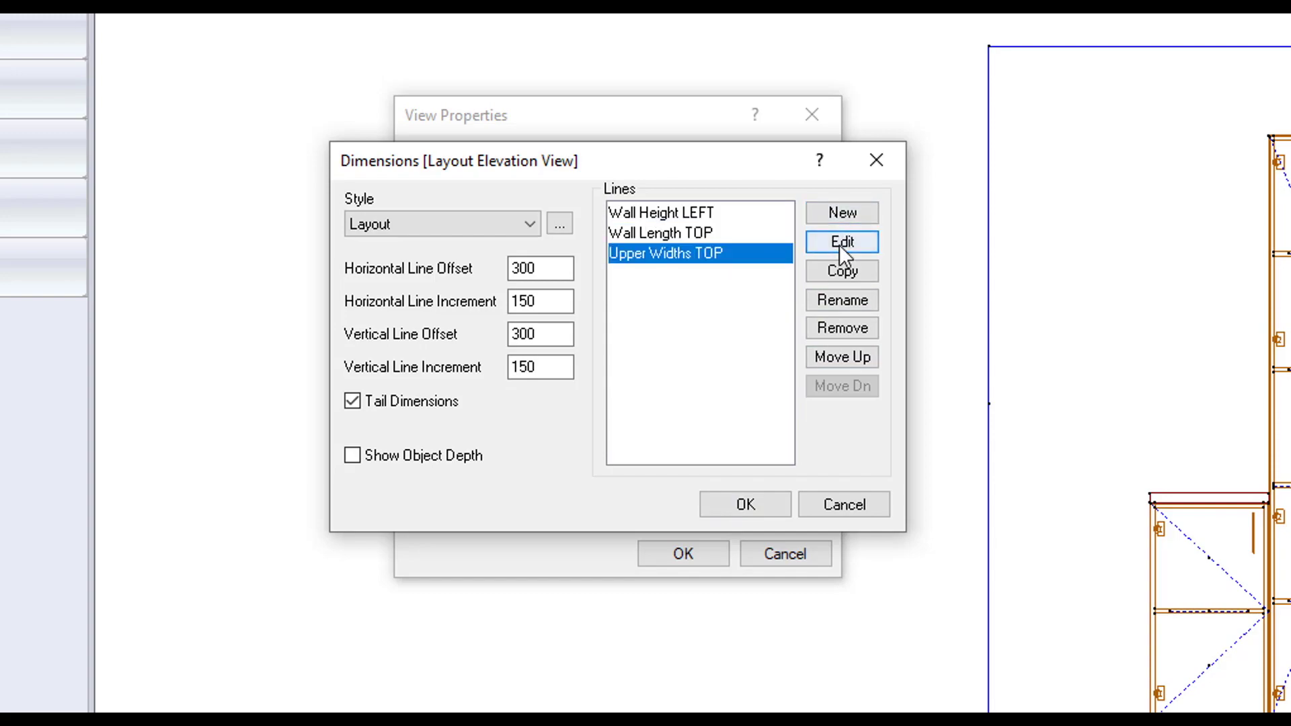
left_click(841, 244)
left_click(785, 205)
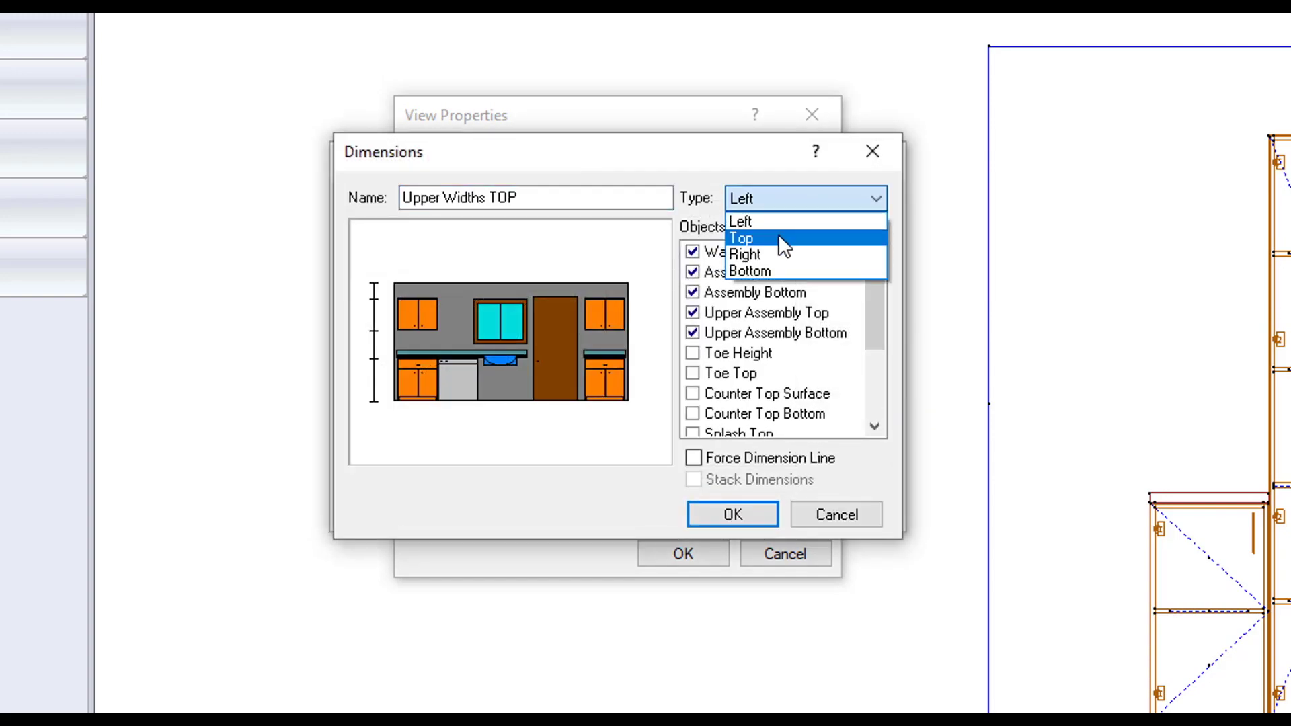
left_click(778, 238)
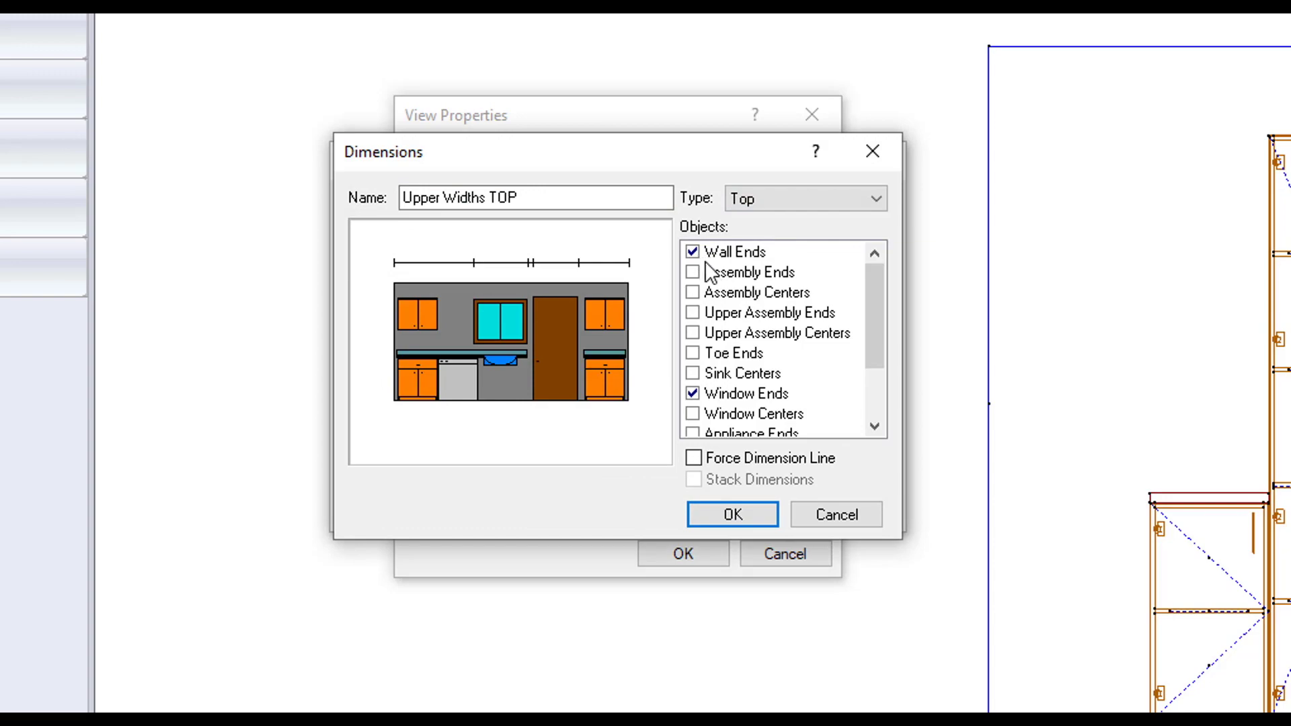
left_click(710, 316)
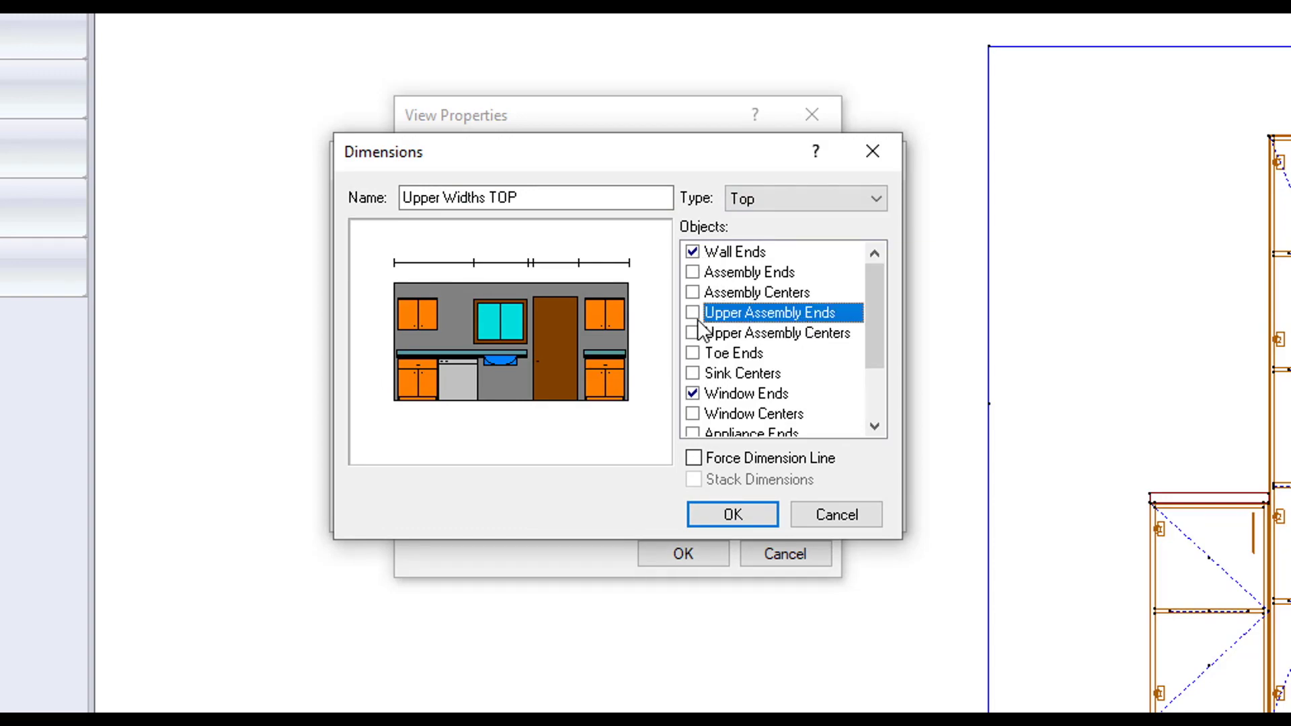
left_click(695, 314)
left_click(694, 395)
scroll(697, 397, "down", 2)
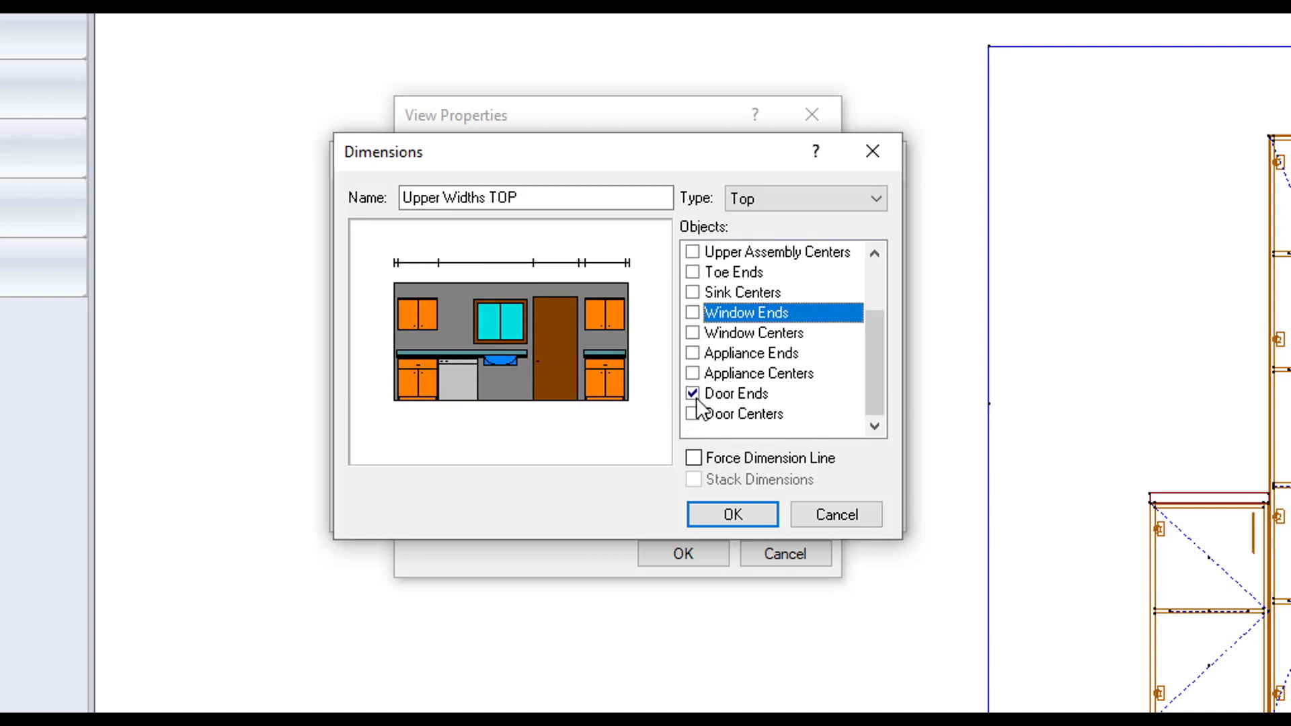
left_click(724, 511)
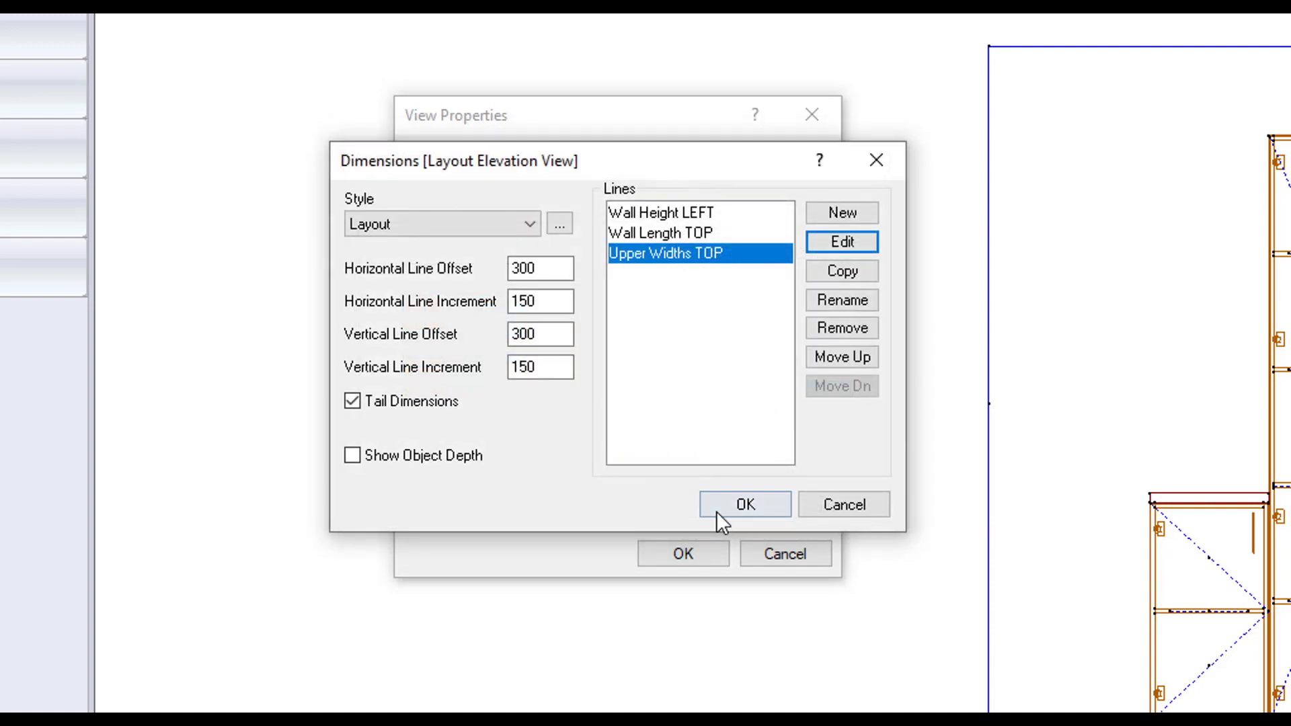
- Add a Base Widths BOT line along the bottom with sink centers excluded
left_click(845, 211)
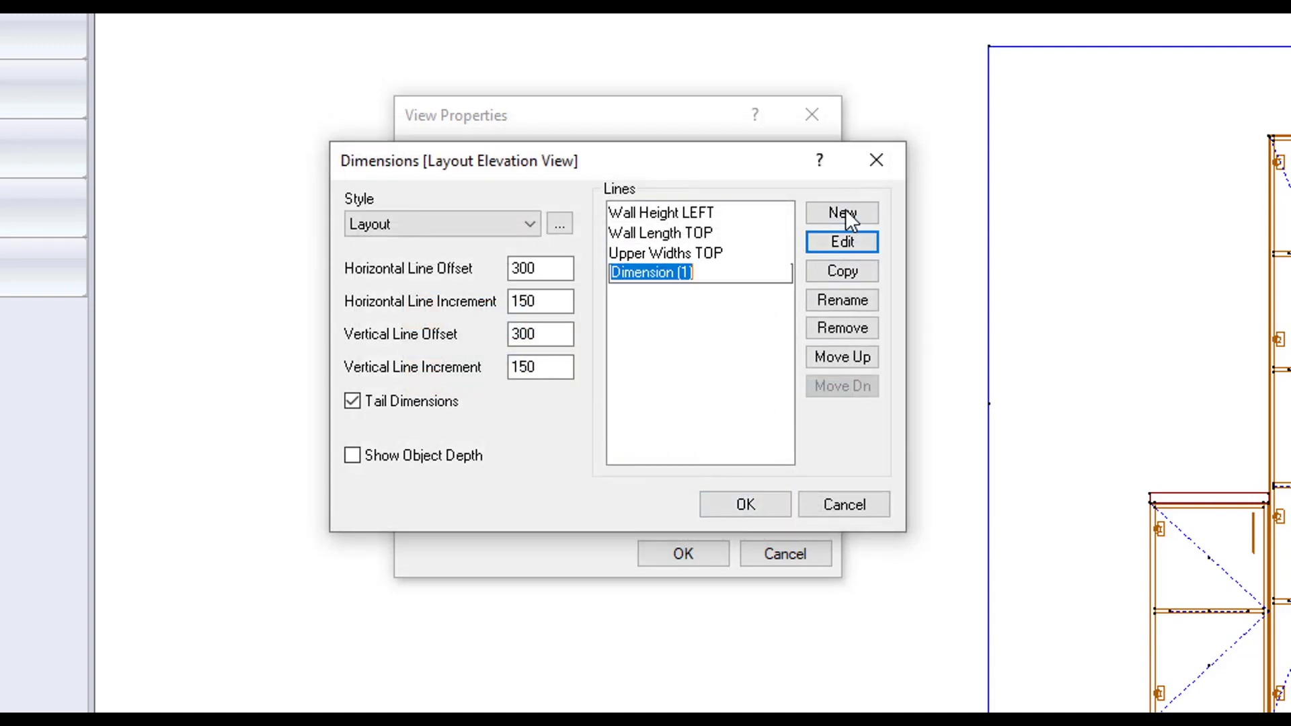
type("Base Widths BOT")
key("Return")
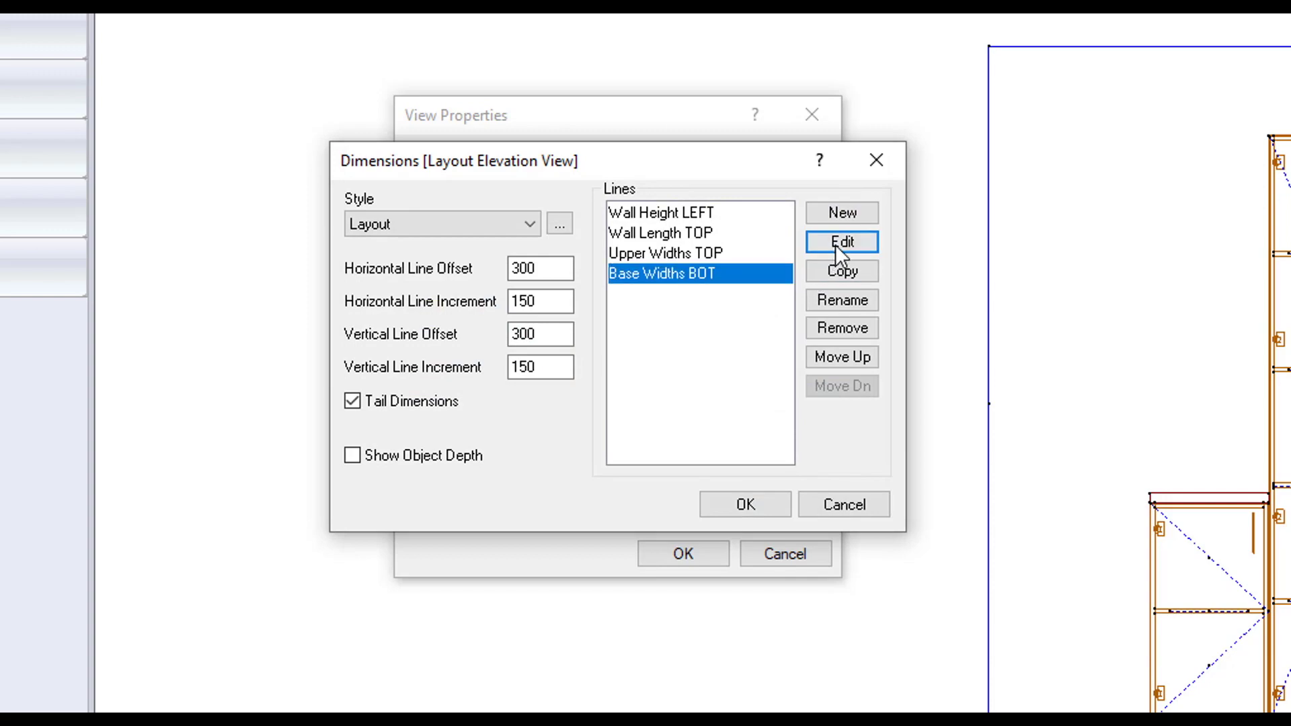
left_click(835, 244)
left_click(837, 197)
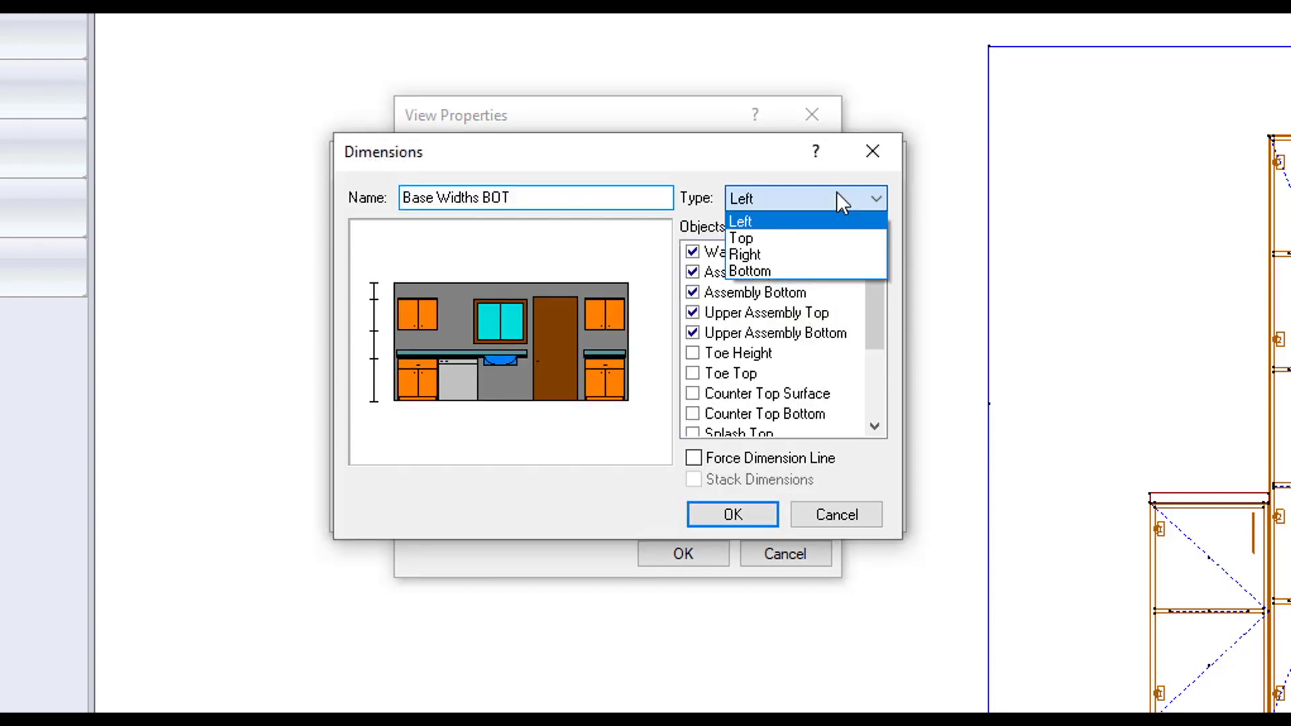
left_click(781, 269)
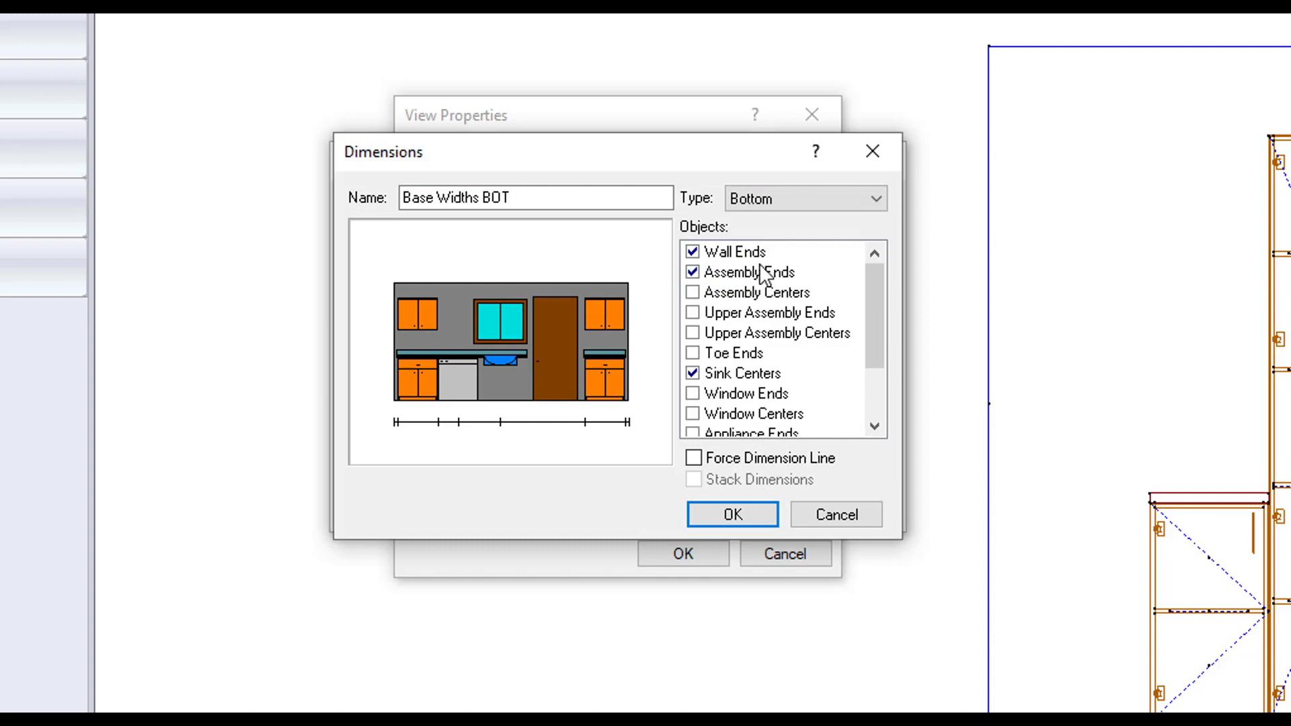
left_click(693, 373)
scroll(696, 376, "down", 2)
left_click(694, 375)
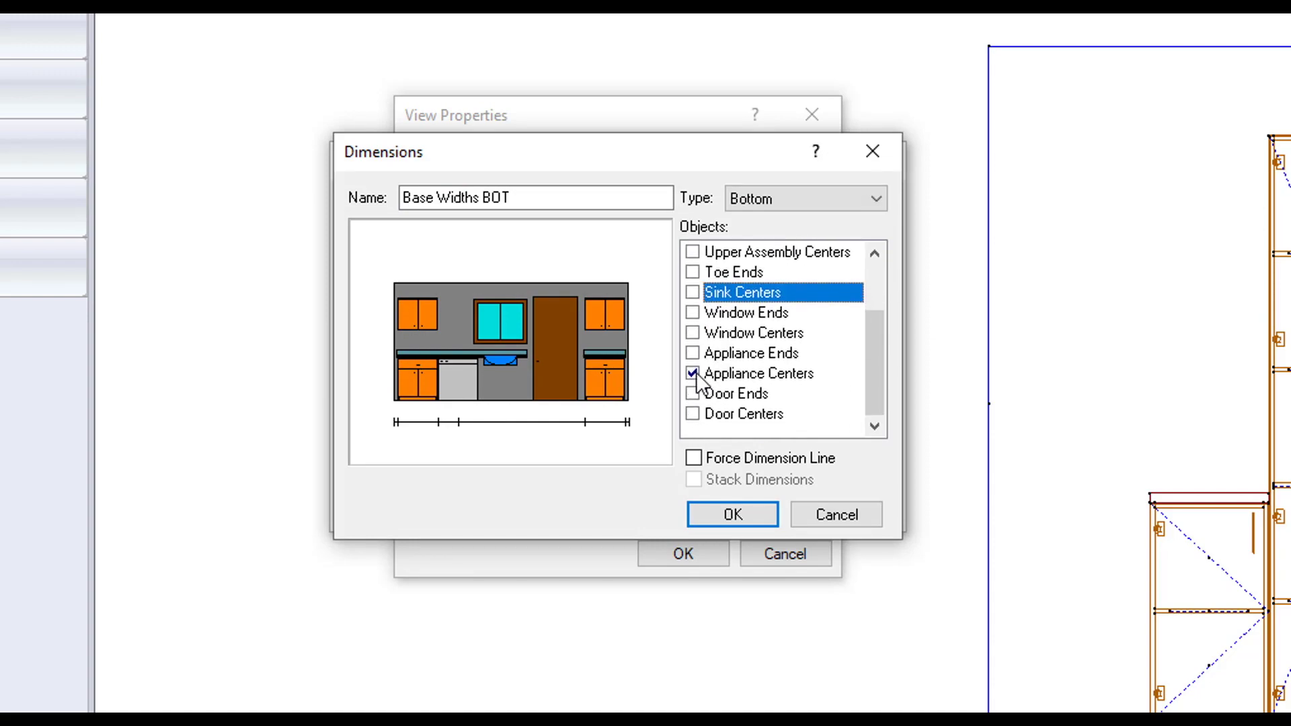
left_click(712, 506)
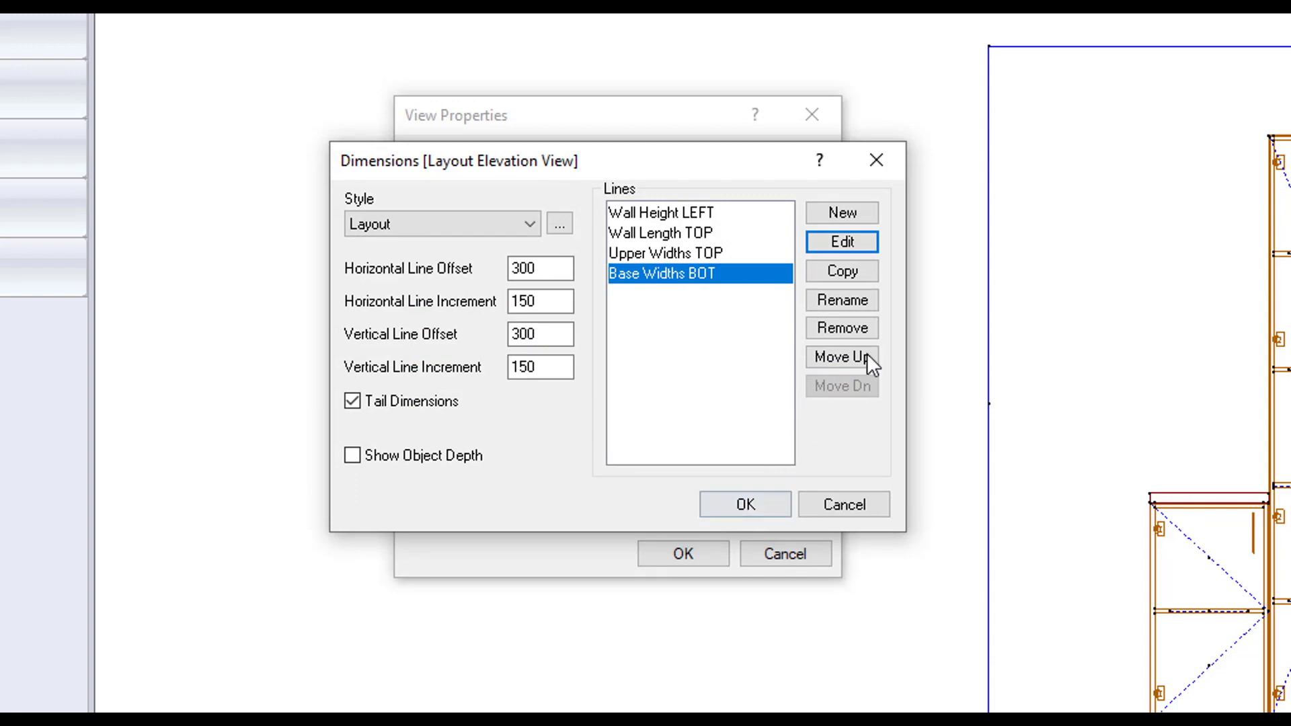
- Create Assembly Heights LEFT measuring toe height, countertop surface and countertop bottom
left_click(833, 214)
key("End")
type("LEFT")
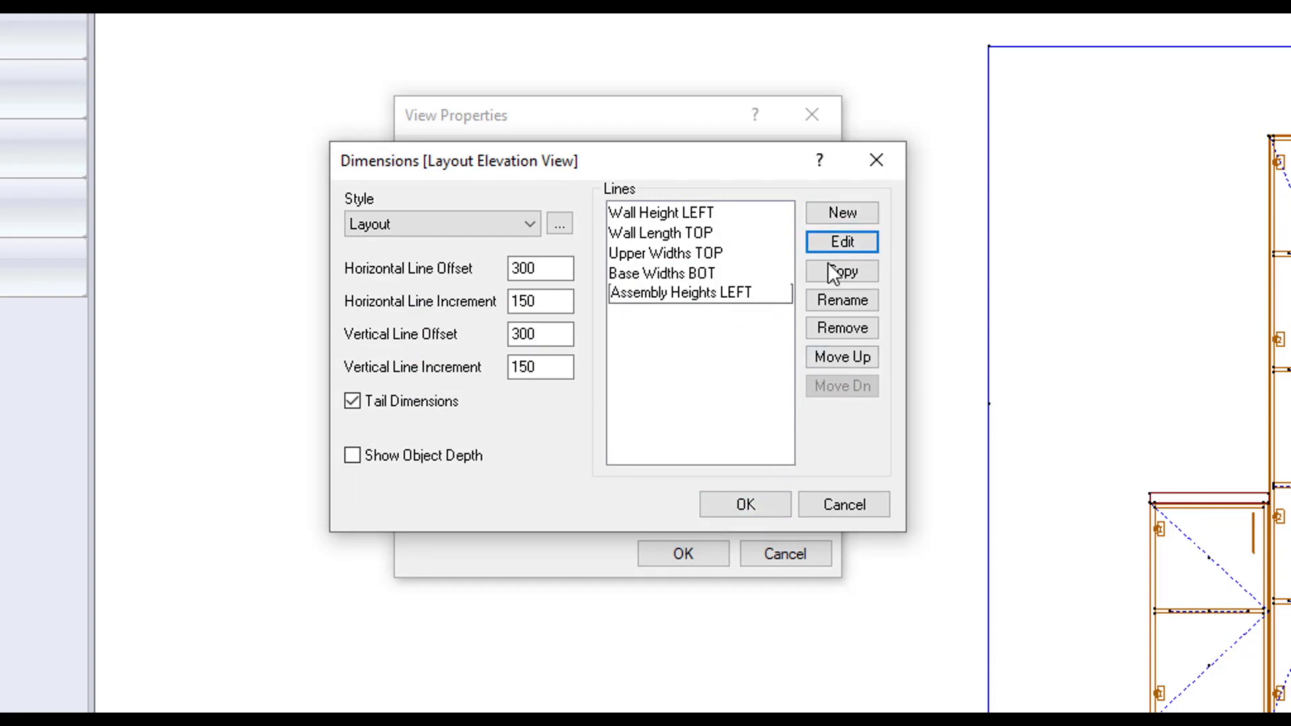
left_click(849, 241)
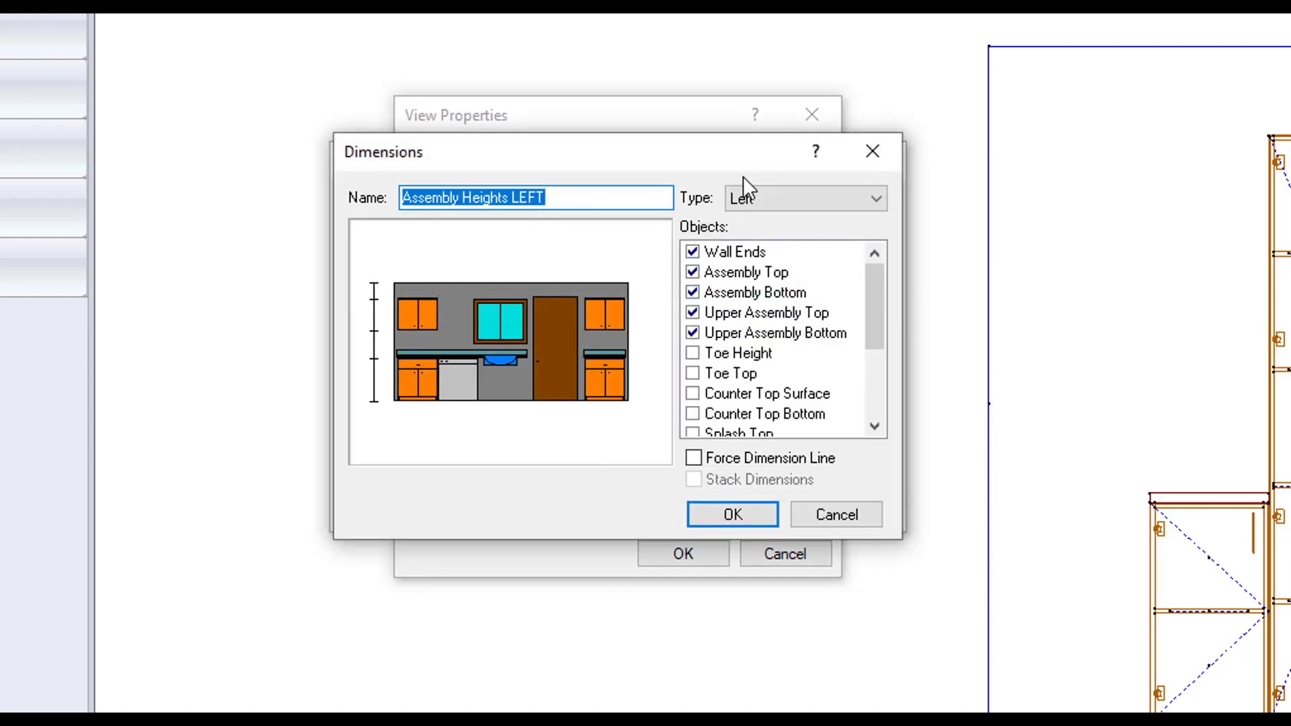
left_click(759, 255)
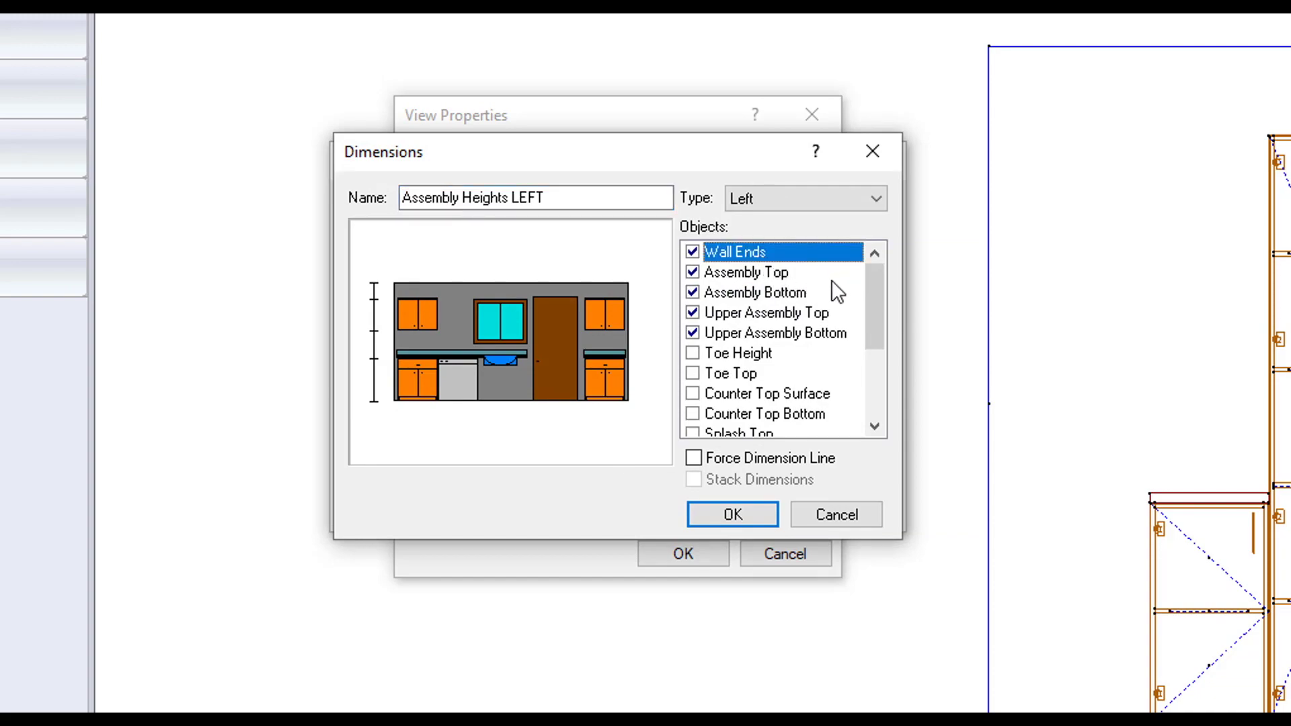
left_click(693, 353)
scroll(696, 407, "down", 1)
left_click(693, 334)
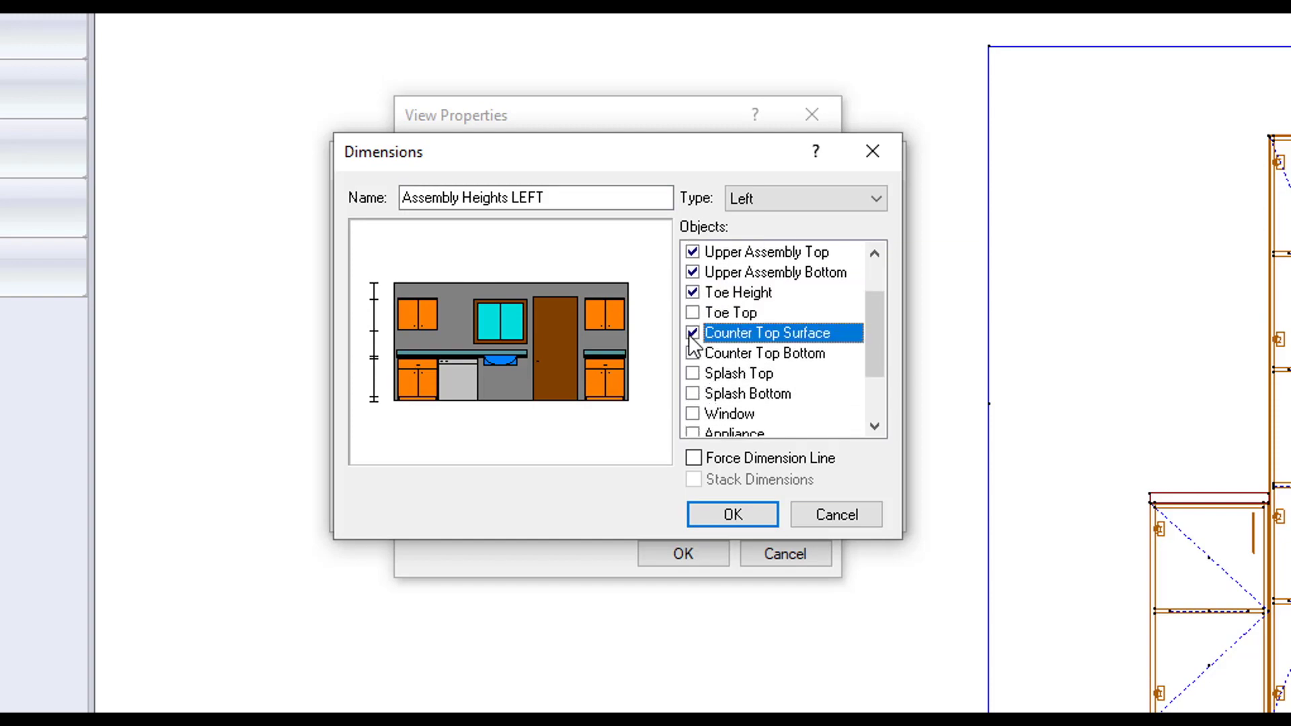
left_click(693, 353)
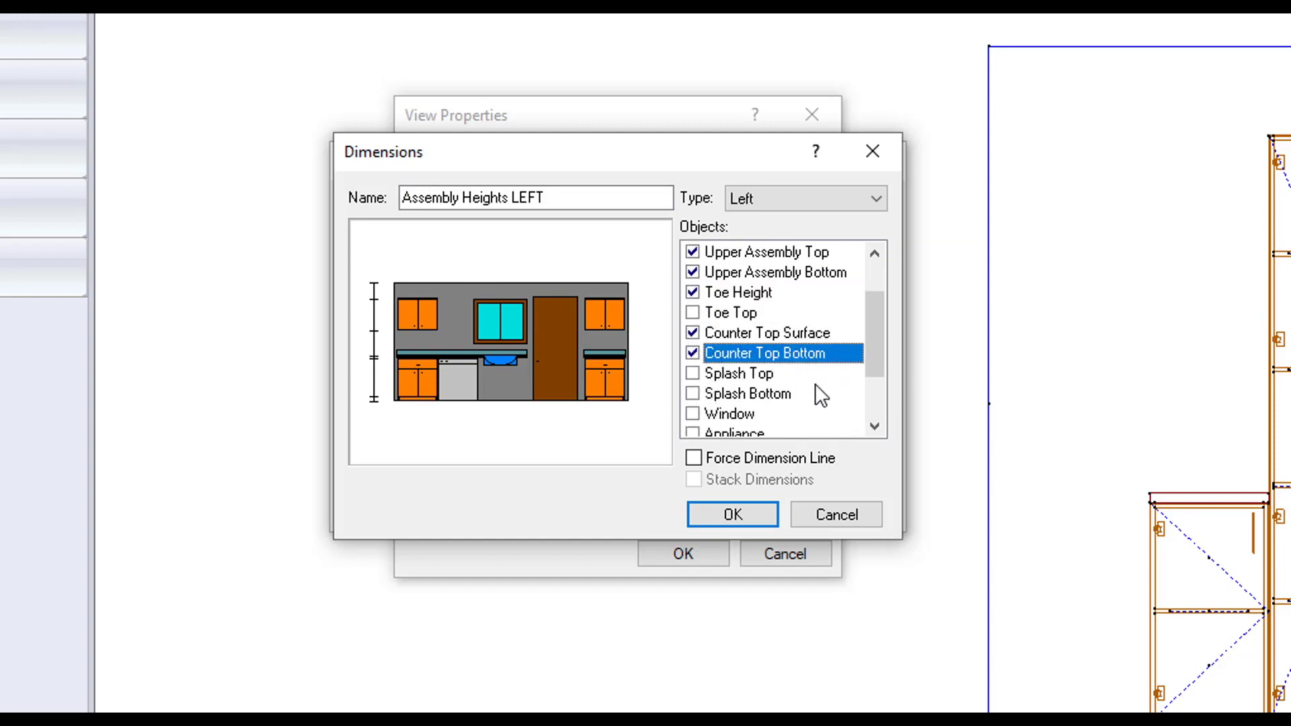
left_click(731, 515)
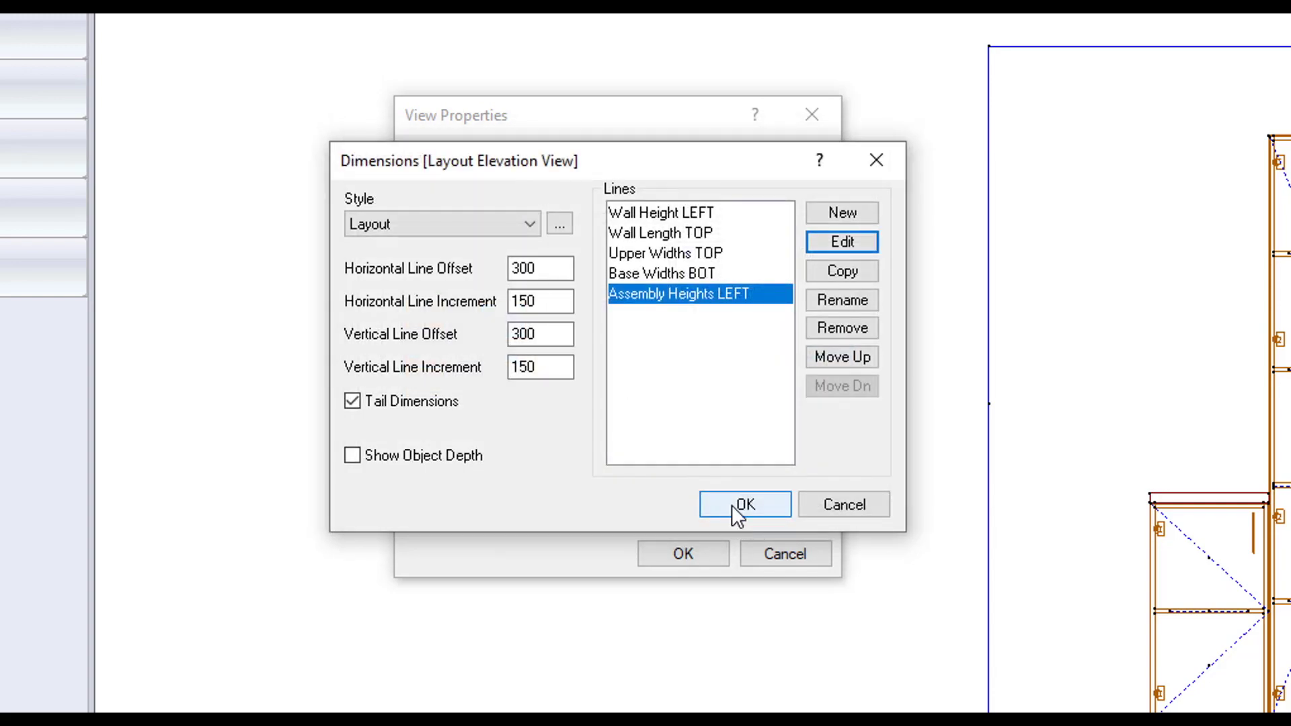
left_click(732, 506)
- Apply the dimensions to the elevation and reopen the Dimensions layer's line settings
left_click(701, 553)
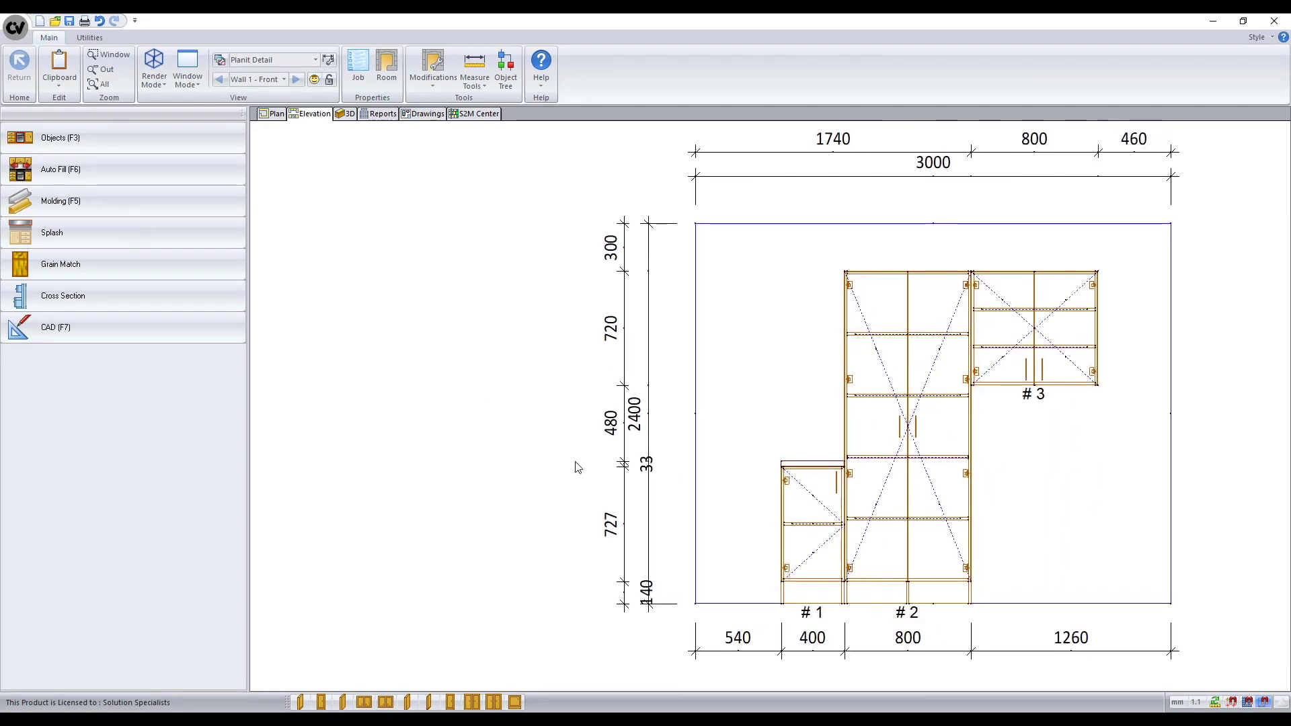
right_click(467, 429)
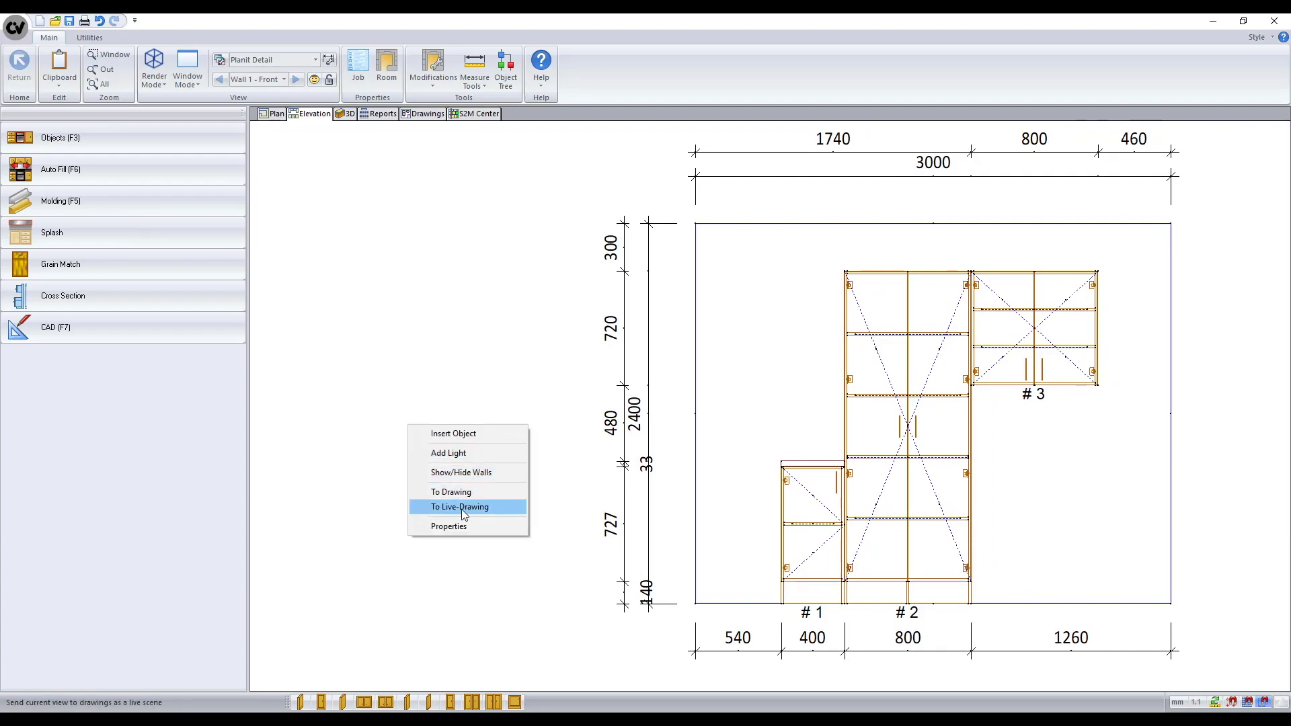
left_click(464, 526)
left_click(589, 267)
scroll(655, 404, "down", 5)
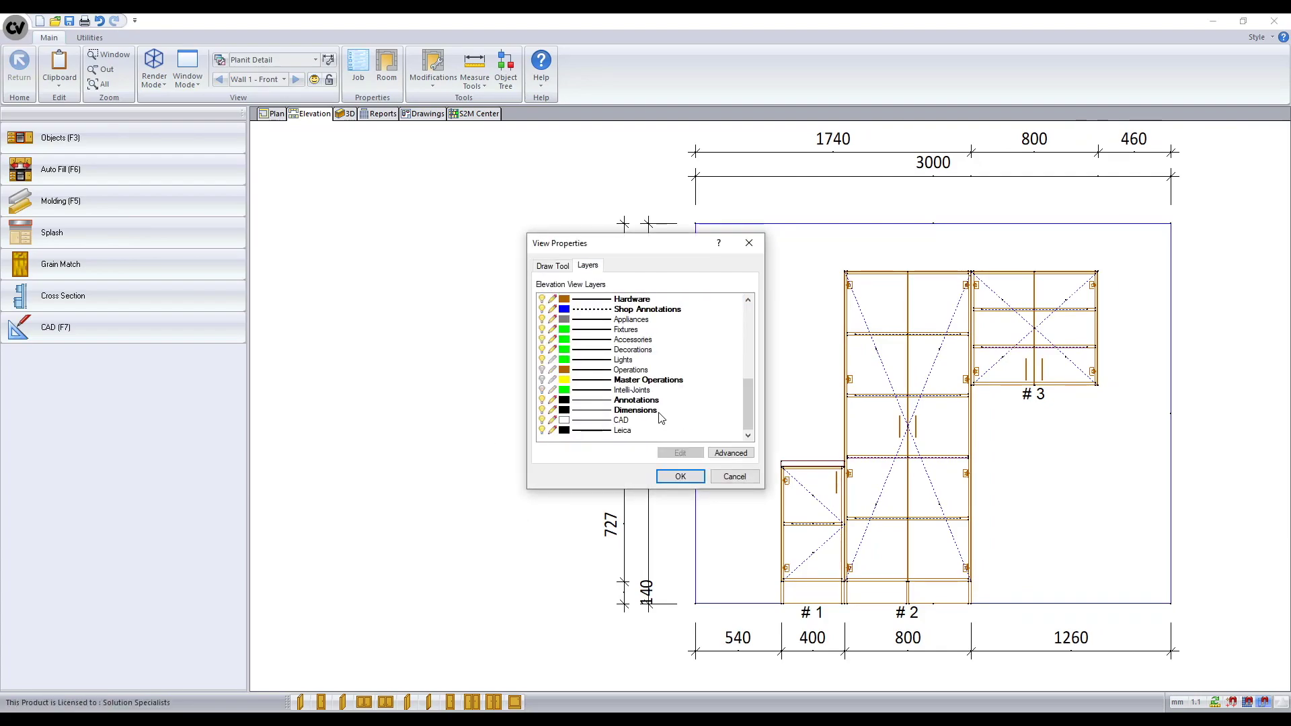
left_click(644, 411)
left_click(680, 452)
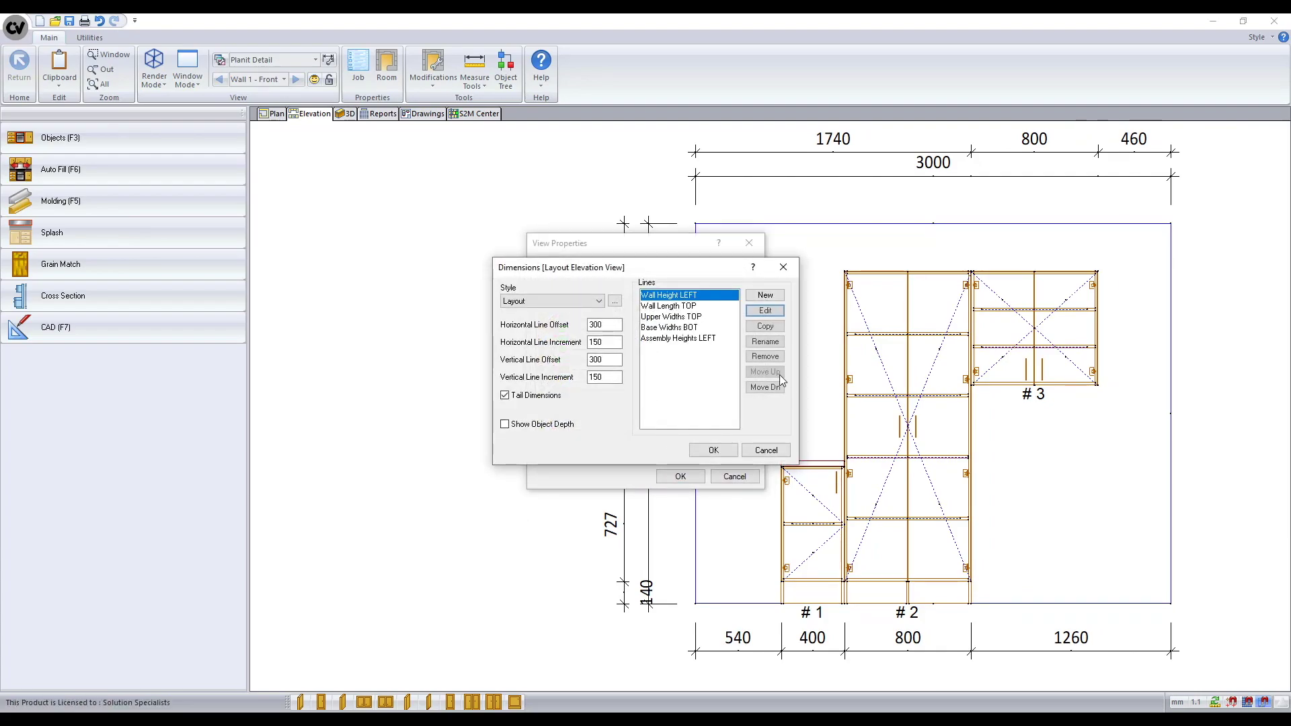
- Move Wall Height LEFT and Wall Length TOP to the bottom and set vertical increment to 250
left_click(776, 389)
left_click(775, 389)
left_click(775, 389)
left_click(776, 388)
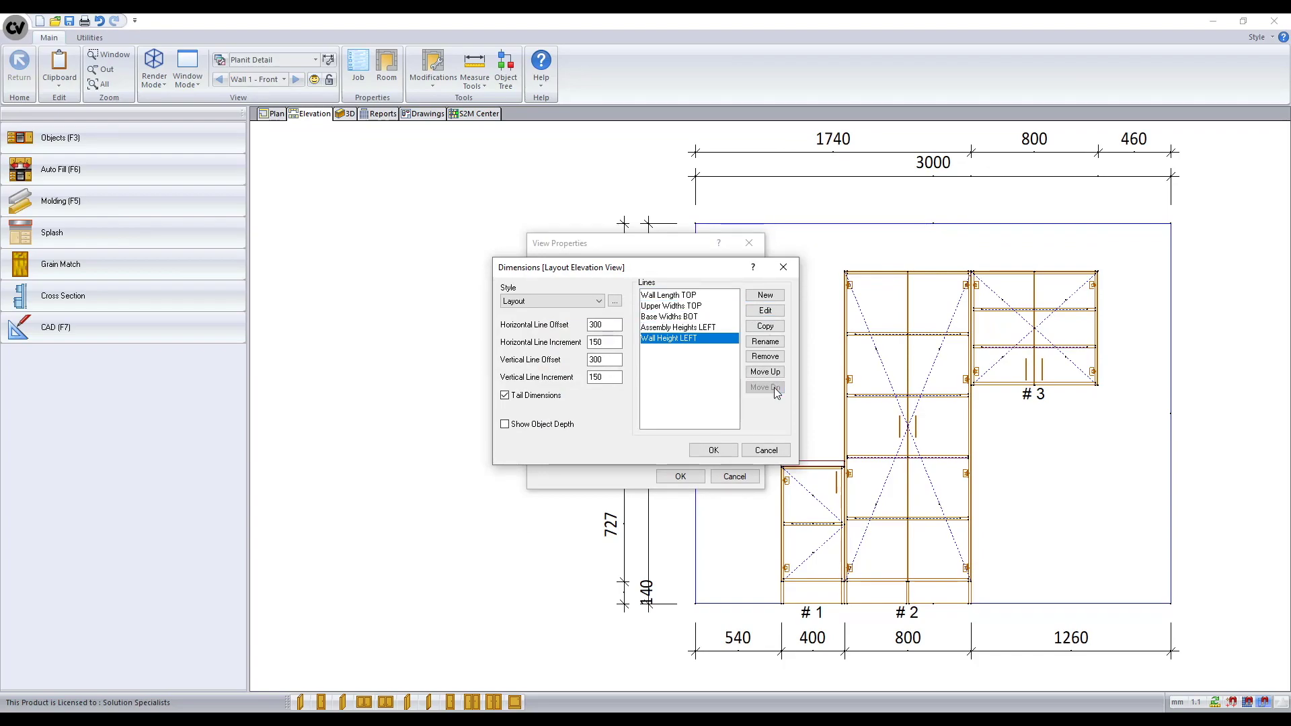
left_click(700, 295)
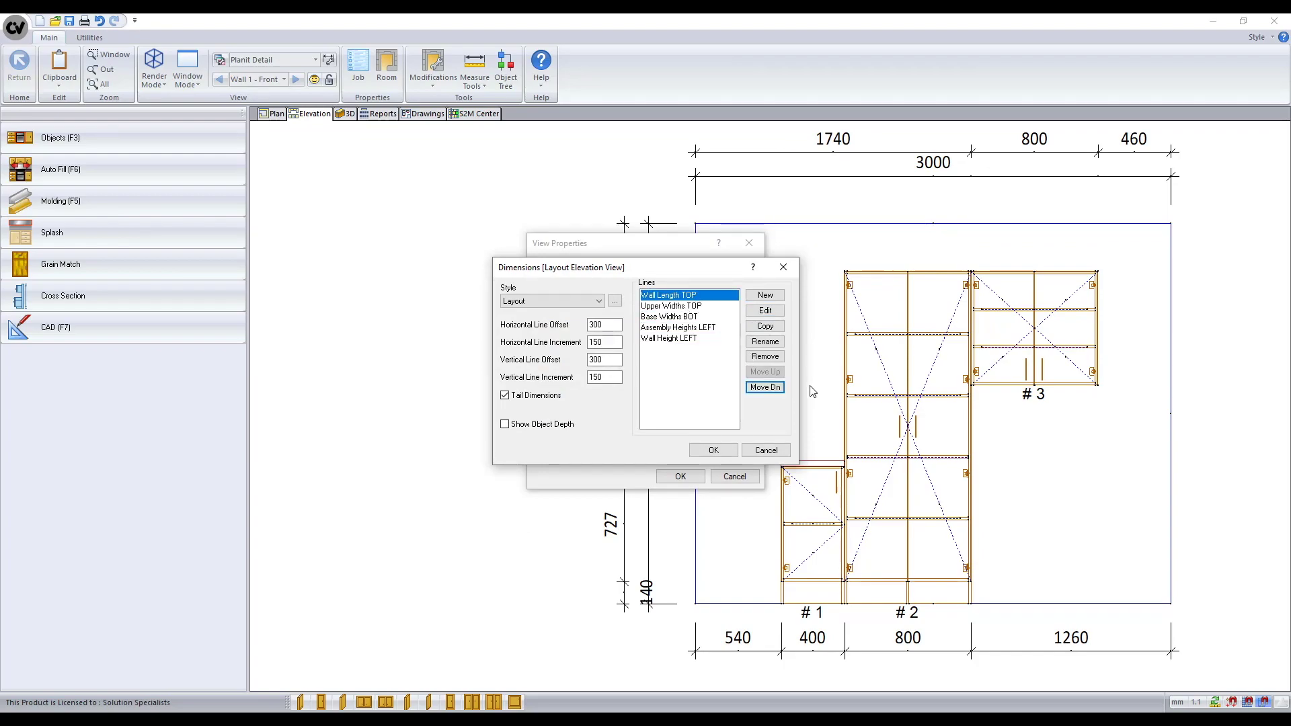
left_click(775, 388)
left_click(775, 389)
left_click(776, 389)
left_click(776, 389)
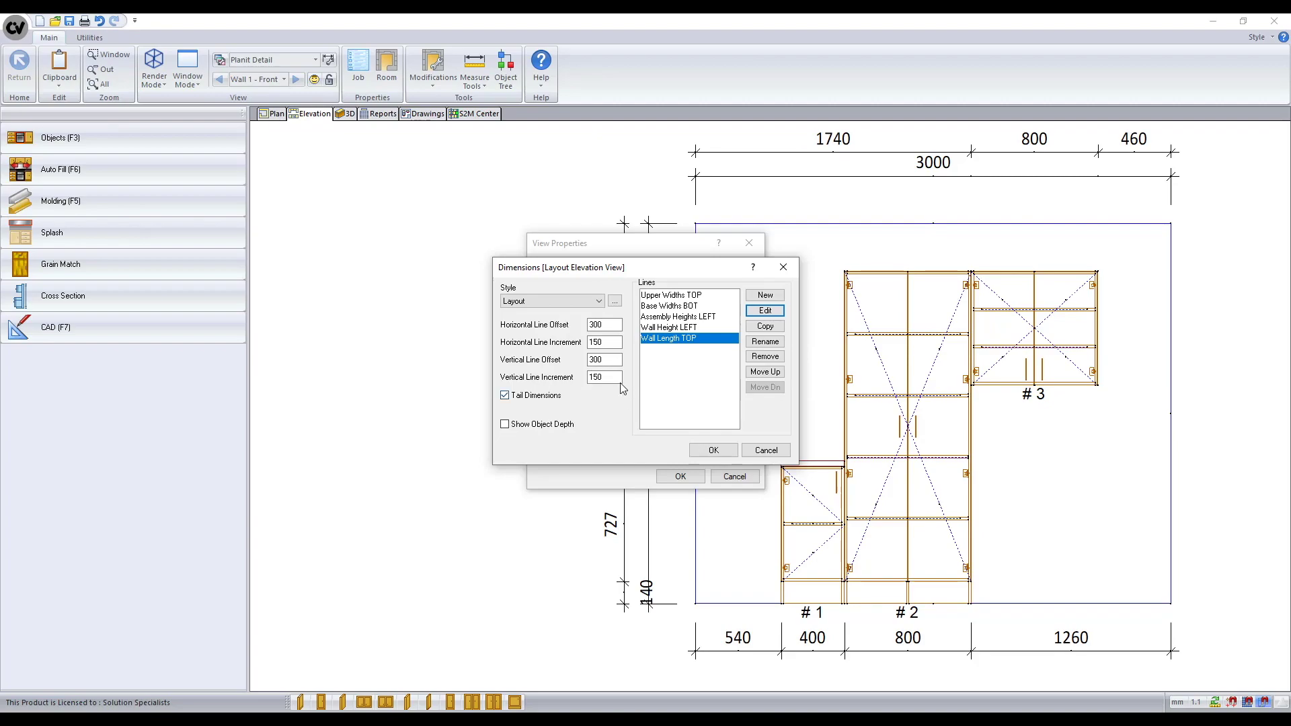
type("250")
left_click(714, 449)
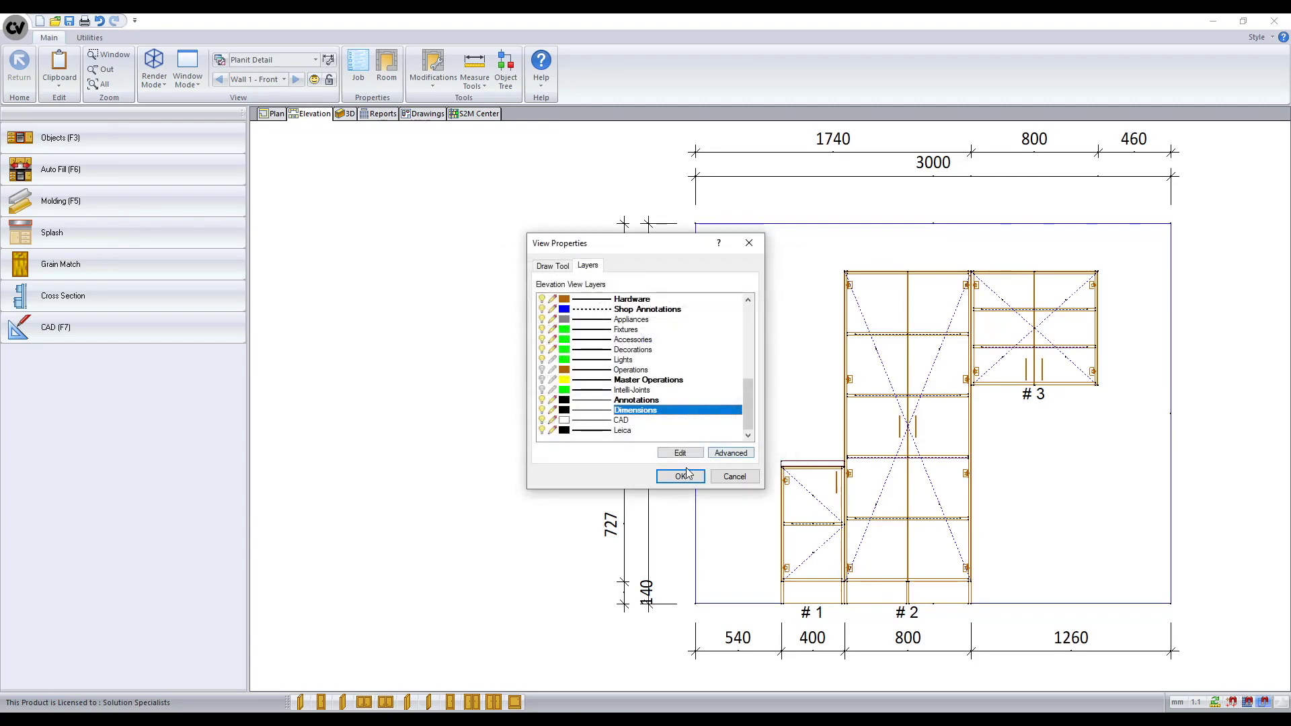
- Apply the changes and keep Example selected as the elevation's dimension style
left_click(680, 477)
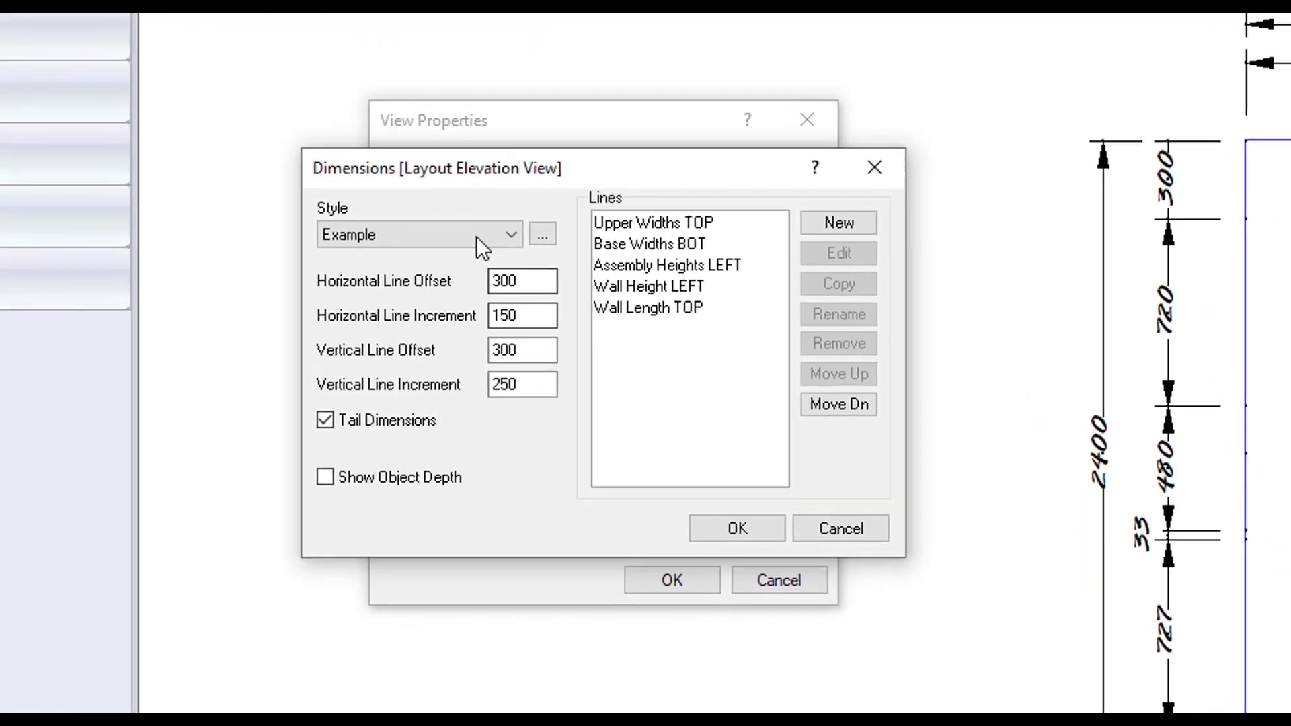
left_click(422, 305)
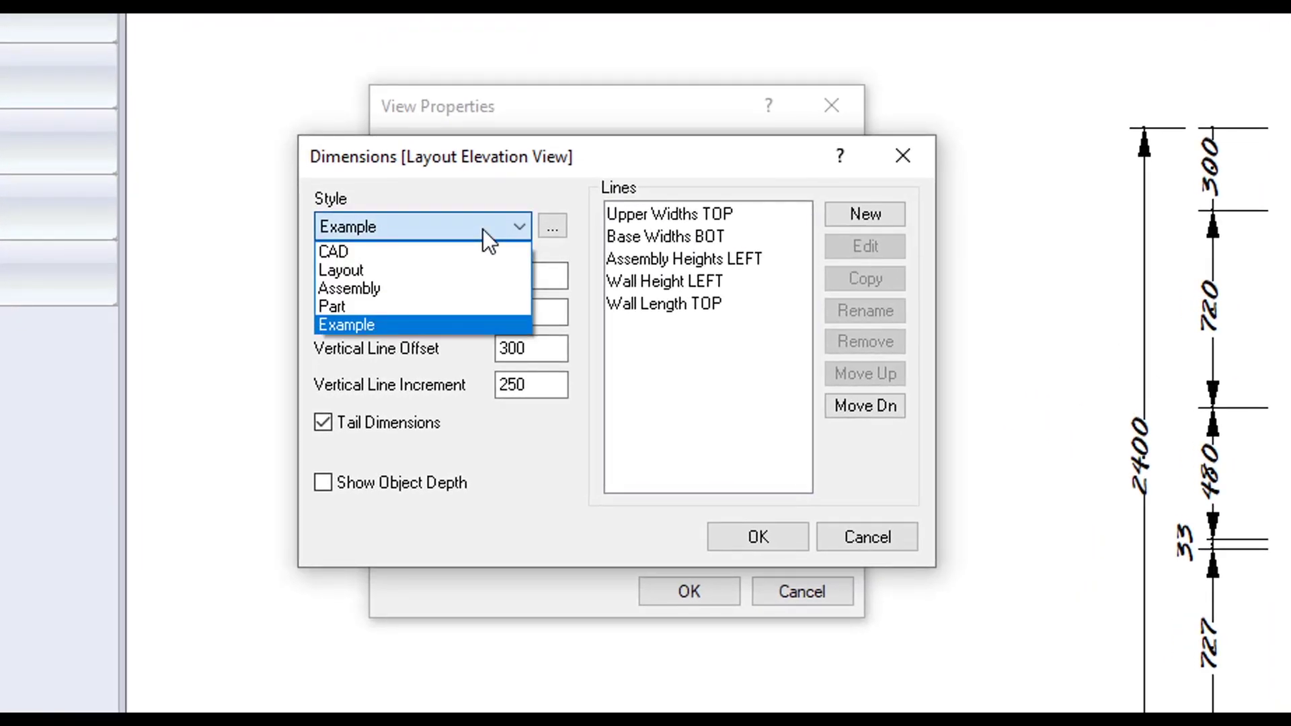
left_click(553, 229)
left_click(553, 229)
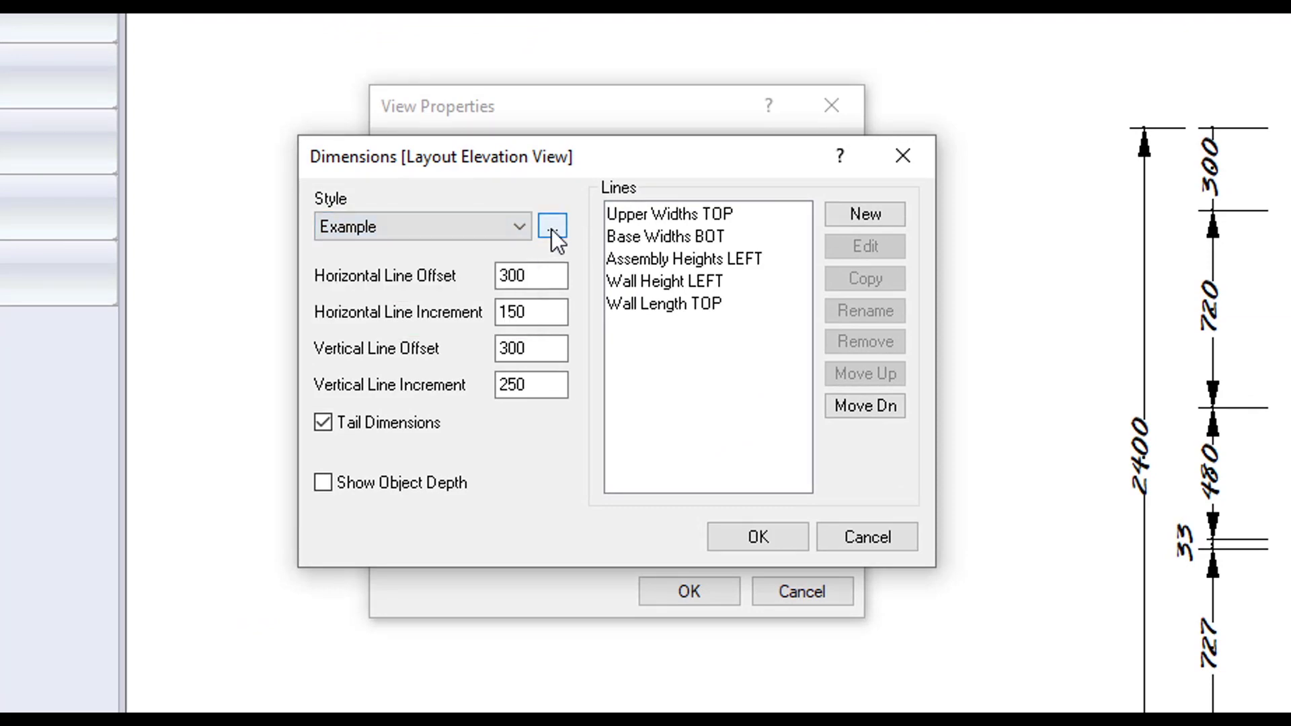
- Open the Dimension Styles manager listing CAD, Layout, Assembly, Part and Example styles
left_click(552, 227)
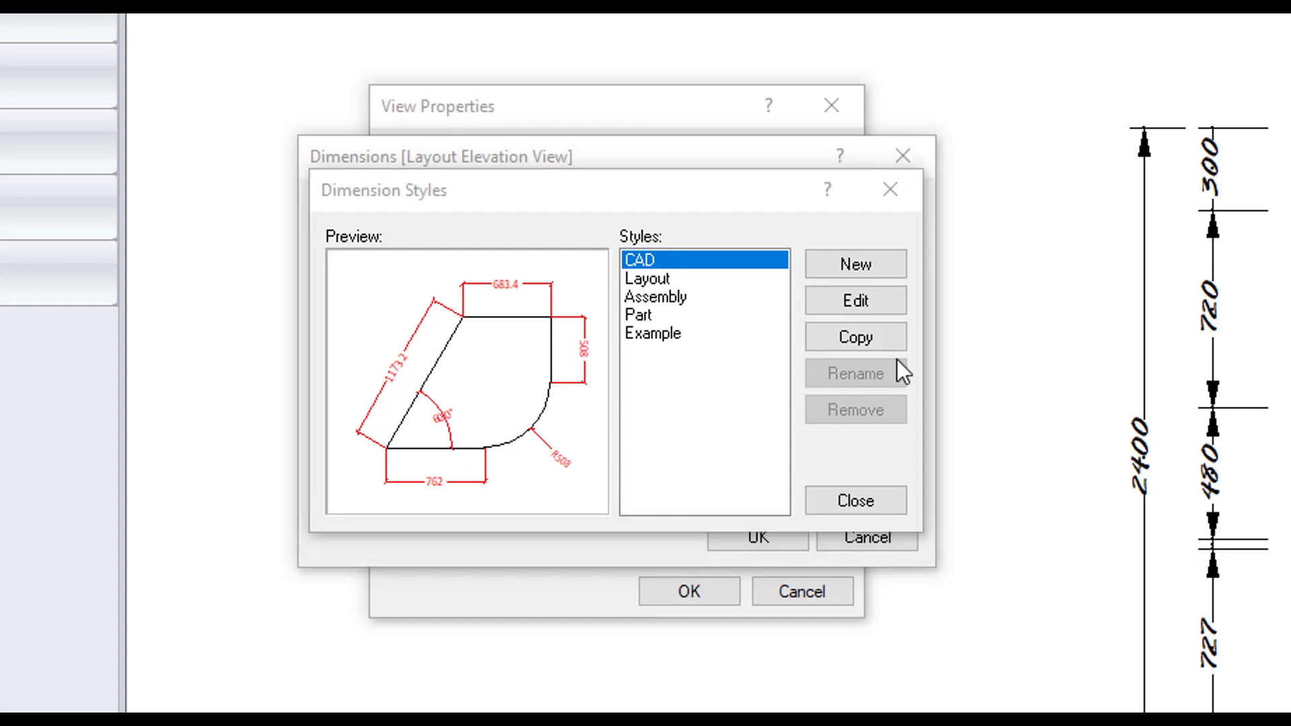
- Edit the CAD style and scroll through its line, arrow, text and fit properties
left_click(890, 316)
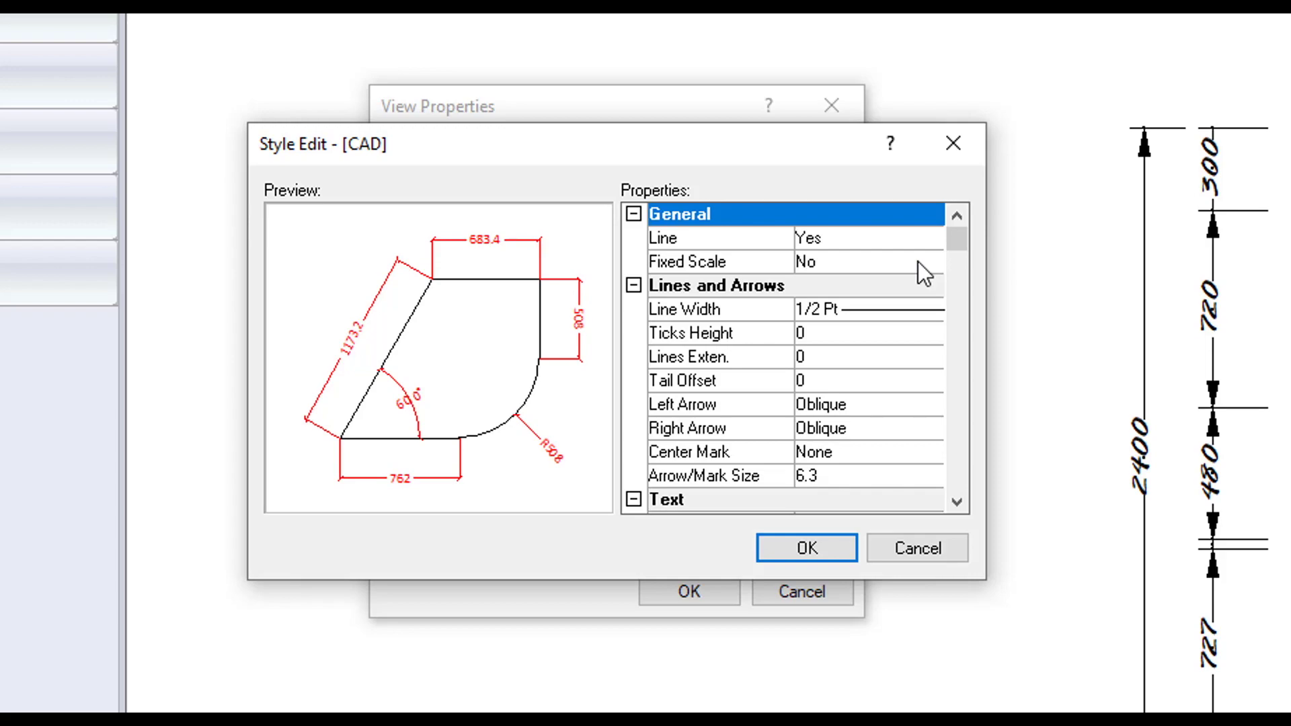
left_click_drag(959, 243, 957, 256)
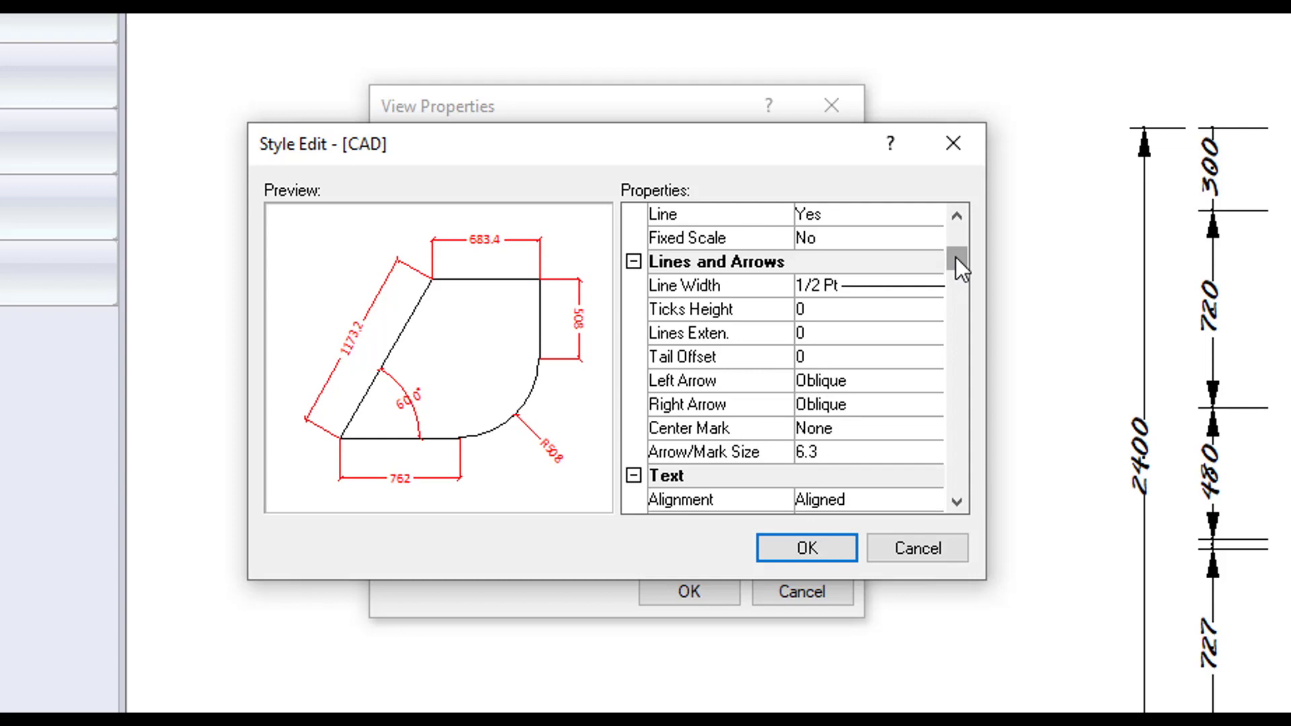
left_click_drag(956, 257, 949, 463)
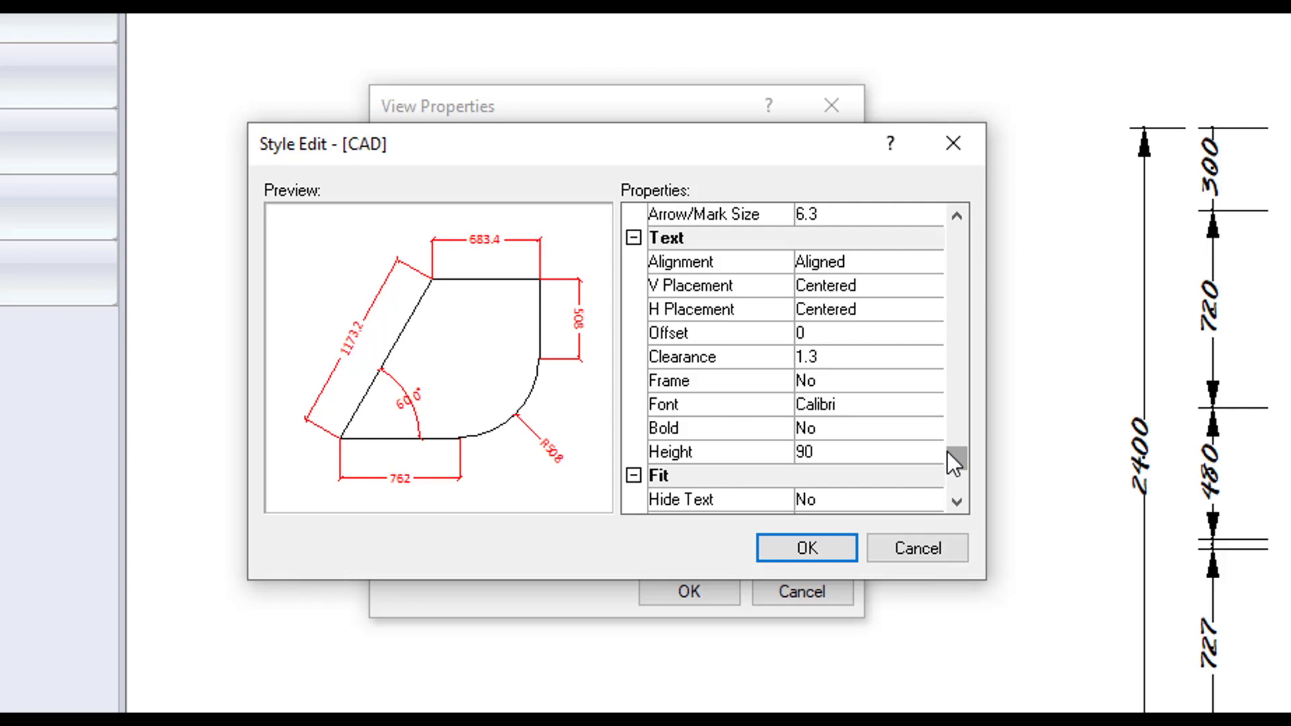
left_click_drag(947, 451, 951, 509)
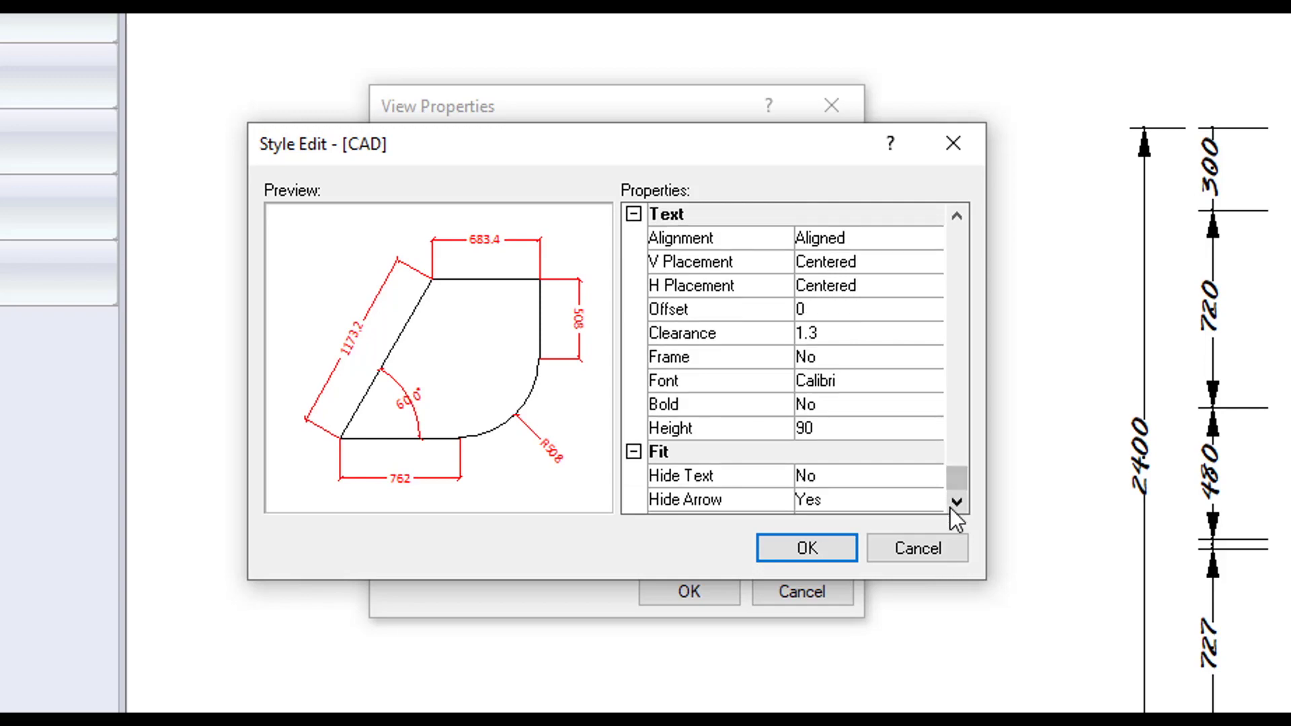